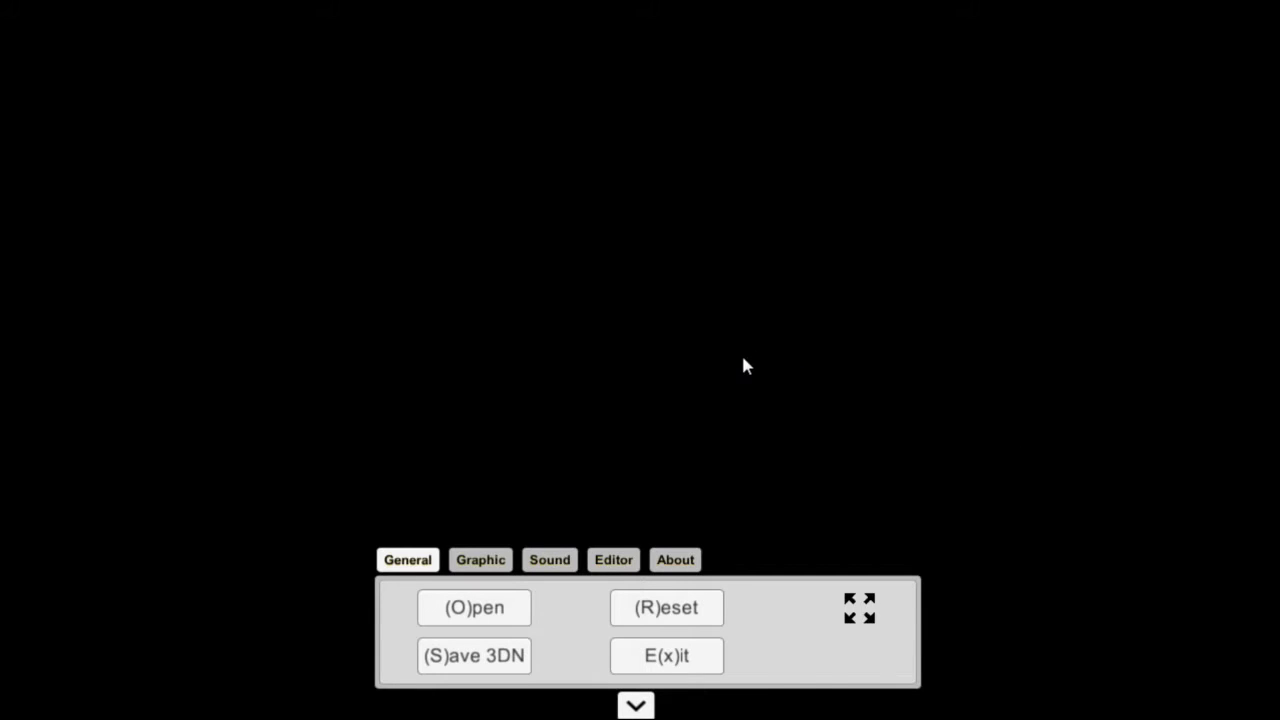
Load the Super Mario Bros. (JU) (PRG0) [!].nes ROM from the Roms folder.
click(471, 617)
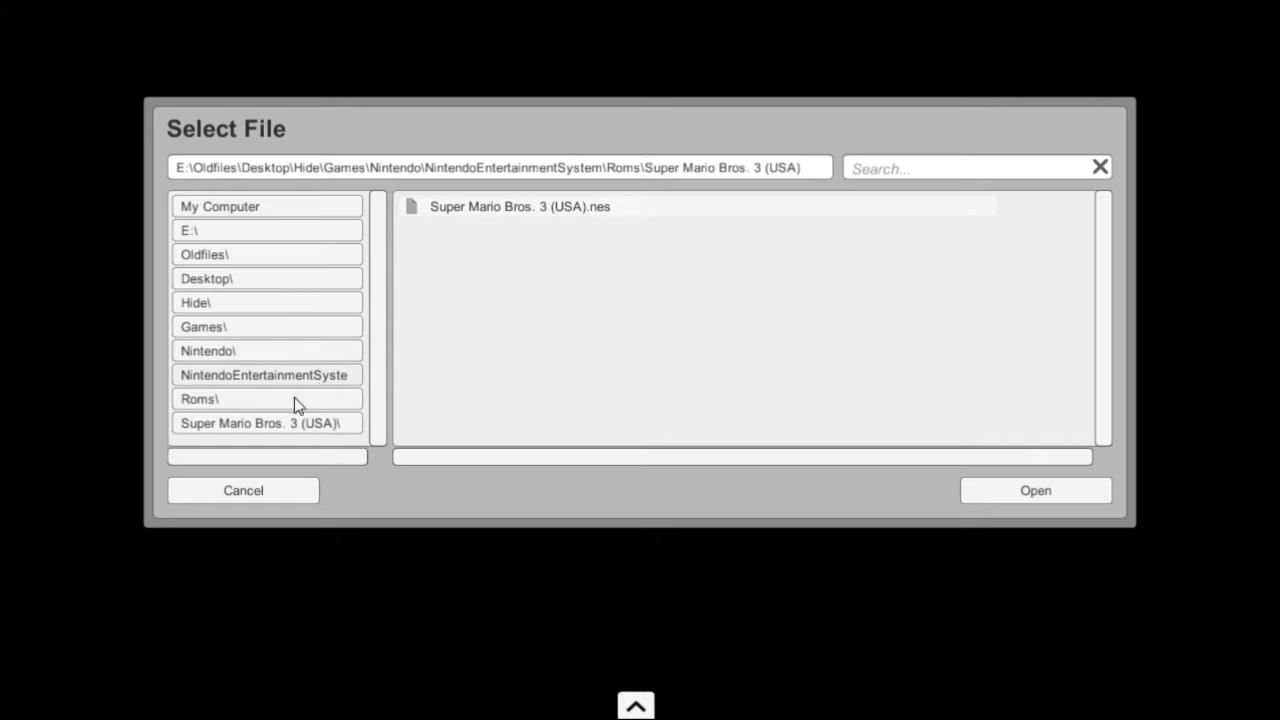
click(262, 404)
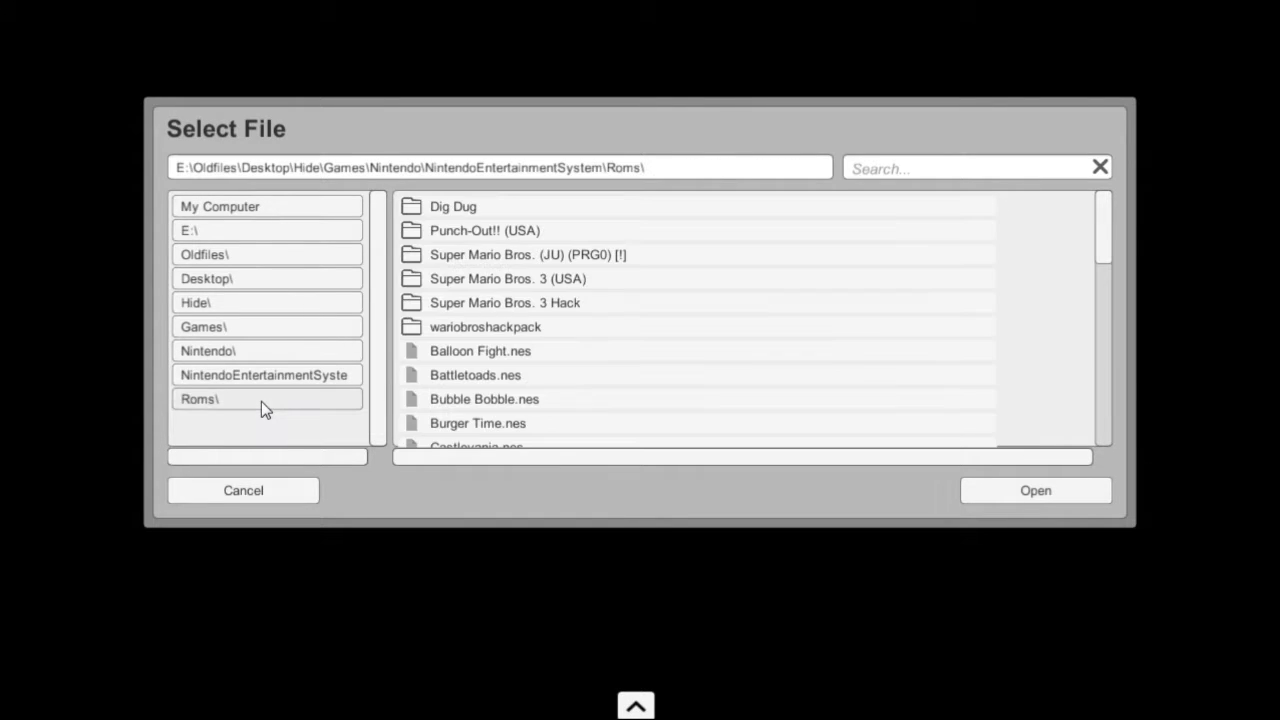
click(487, 256)
click(489, 256)
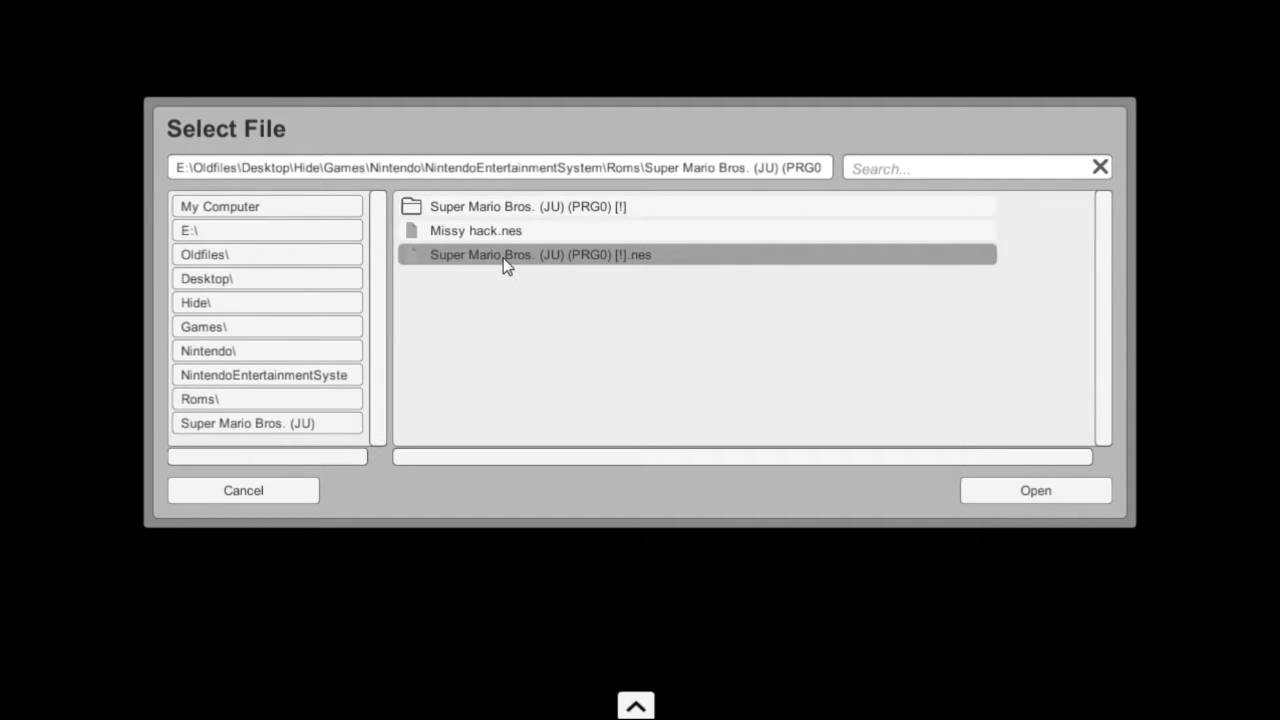
double_click(503, 256)
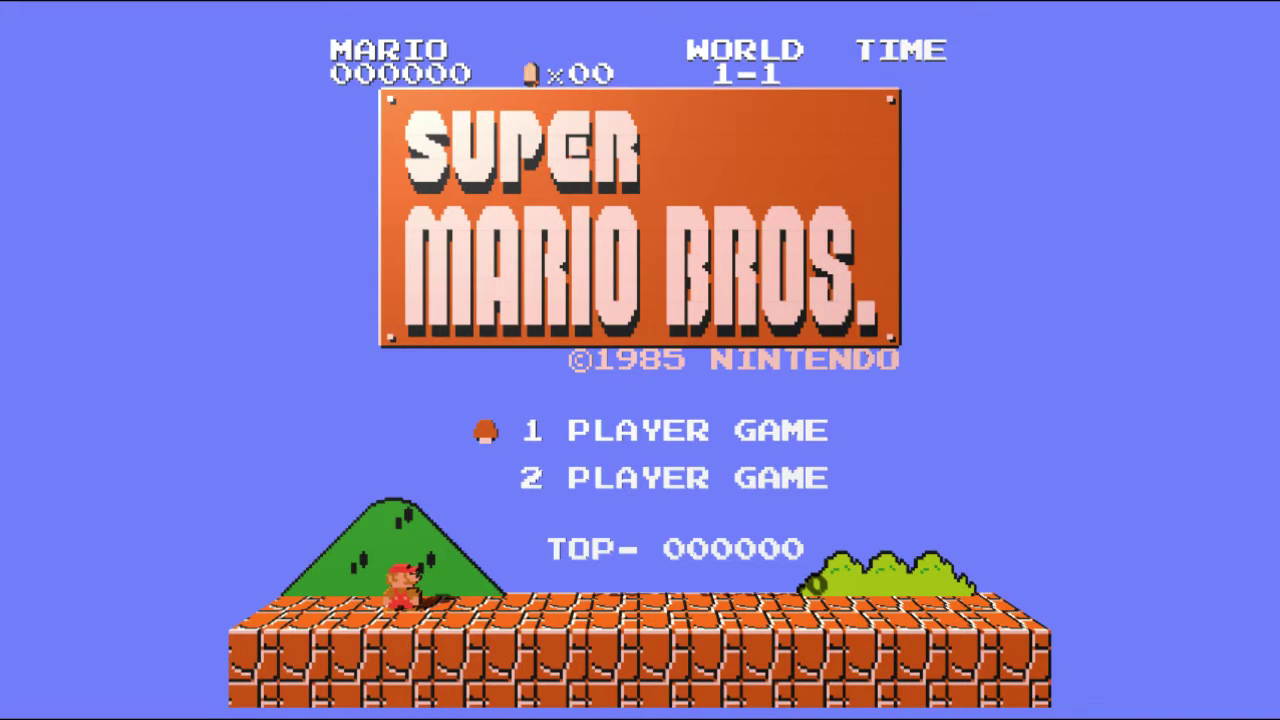
key(Right)
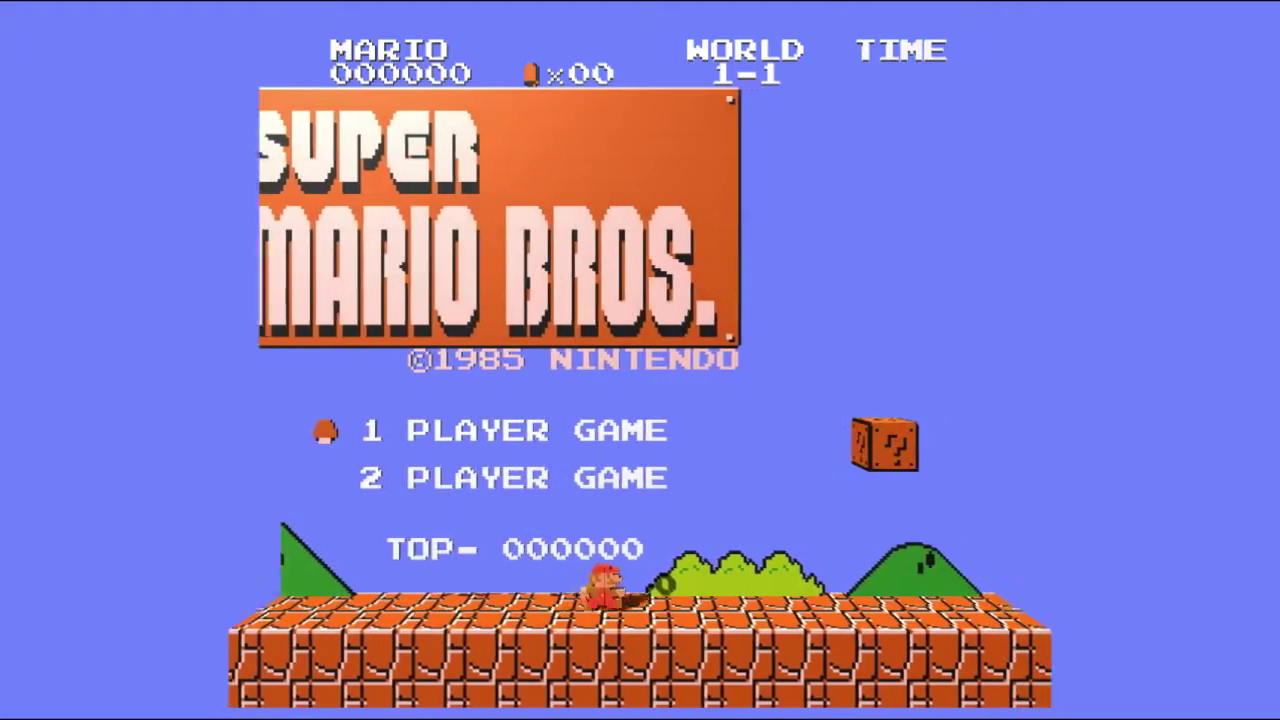
key(x)
key(x)
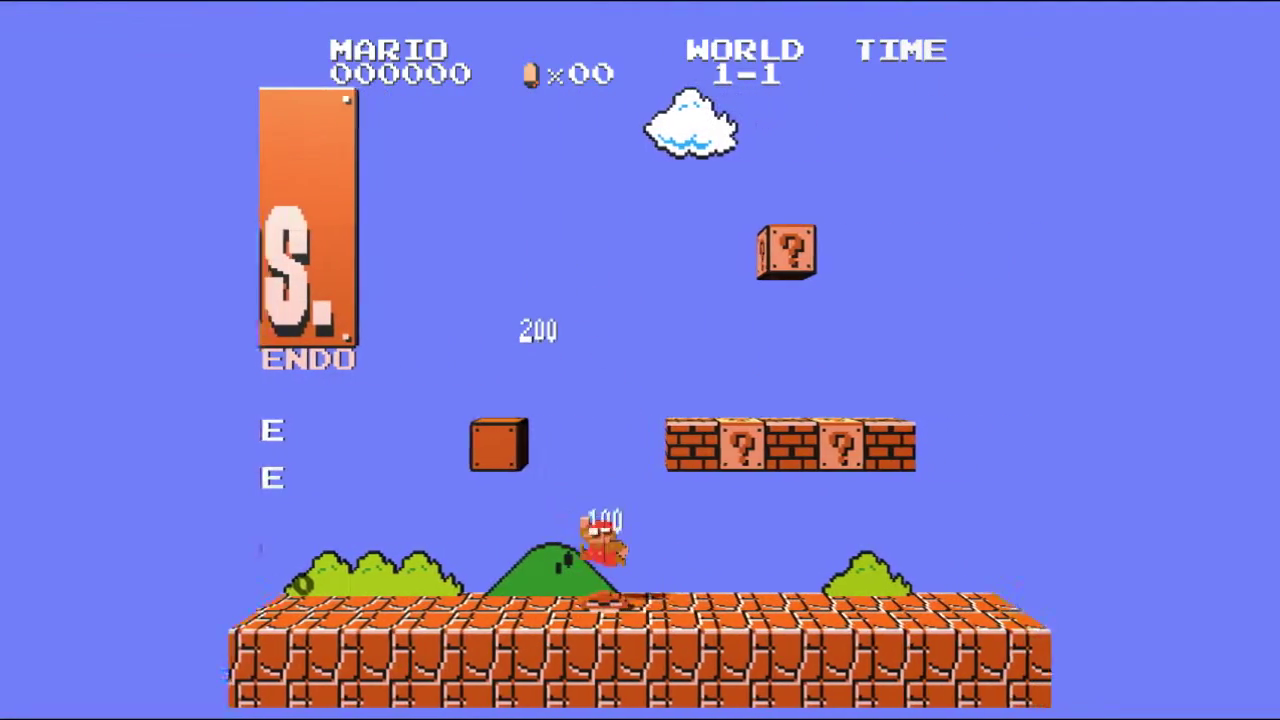
key(x)
key(x)
key(Left)
key(x)
key(Right)
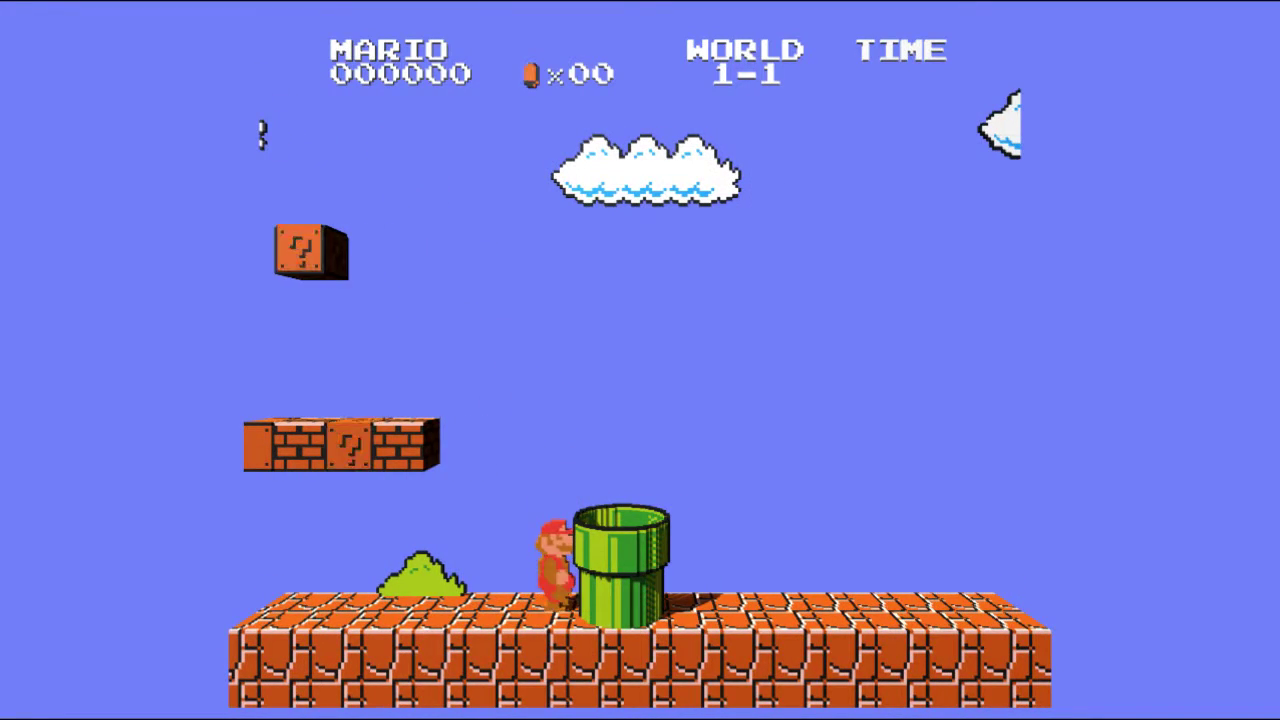
key(x)
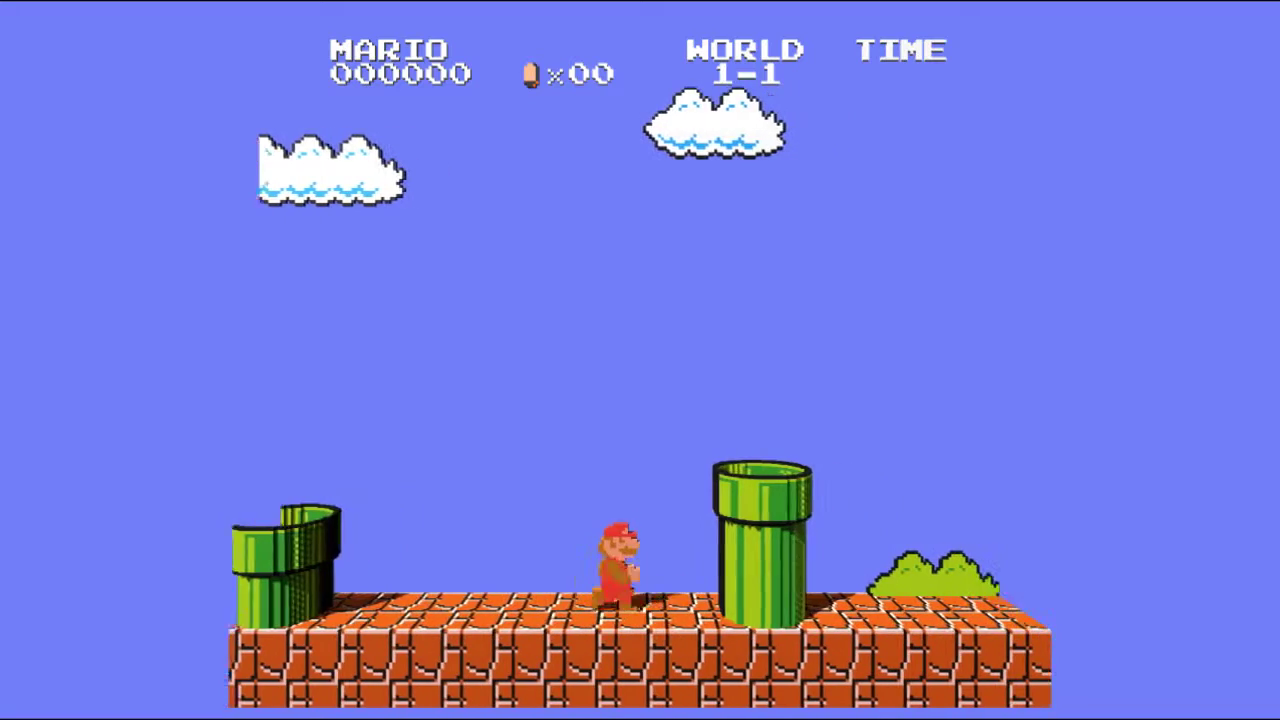
key(x)
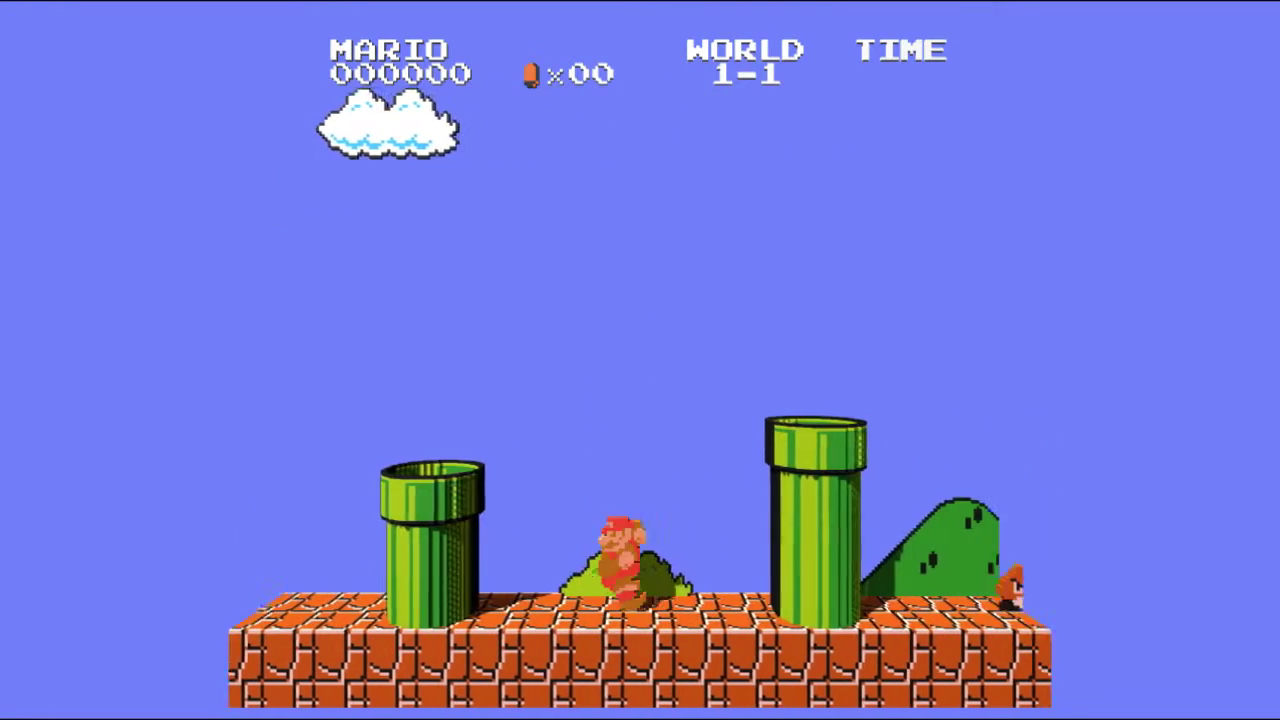
key(Left)
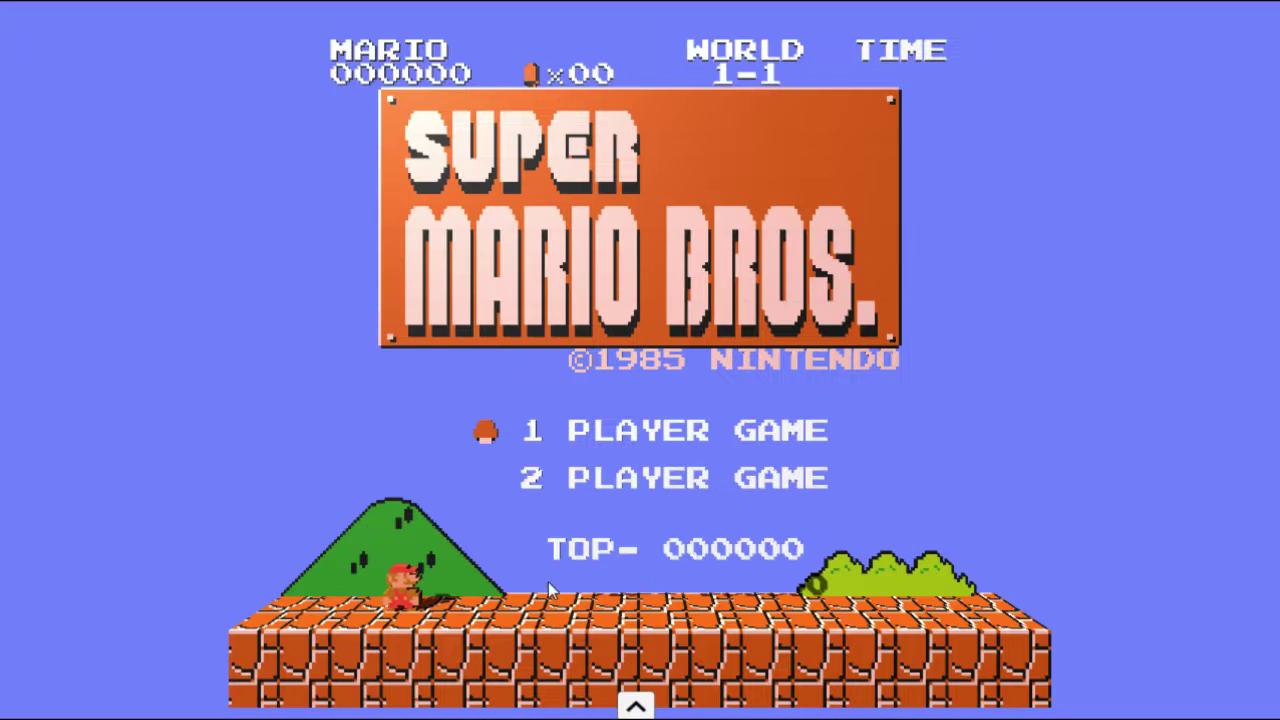
Select Mario's sprite for voxel editing, zoom out, and list its Pattern choices.
click(406, 592)
scroll(446, 492, down, 5)
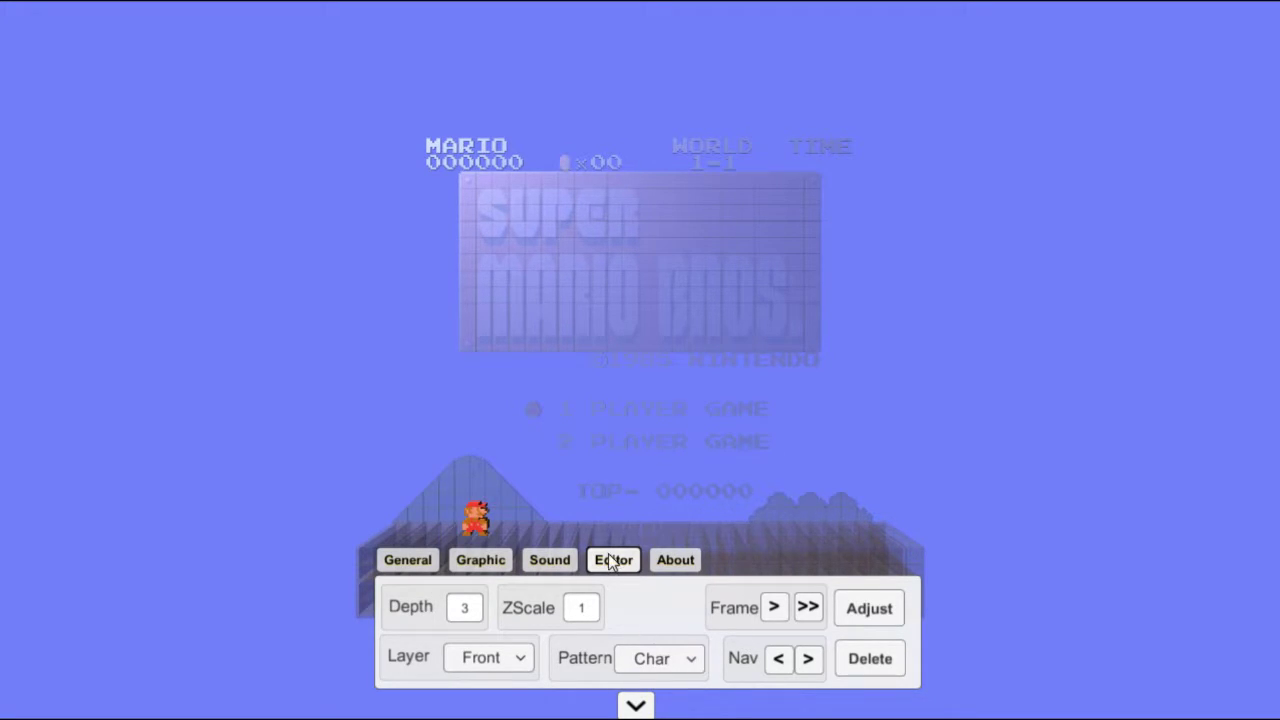
click(678, 658)
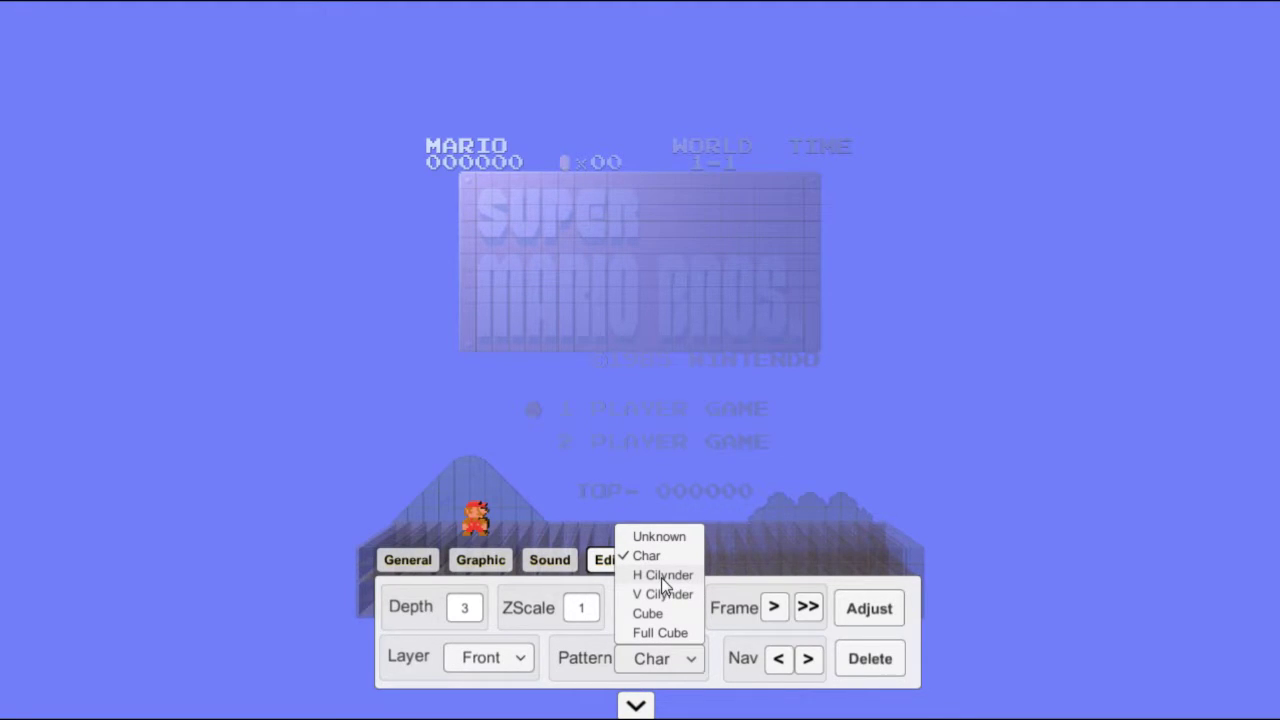
Give Mario the H Cilynder pattern and rebuild his model at depth 8.
click(661, 577)
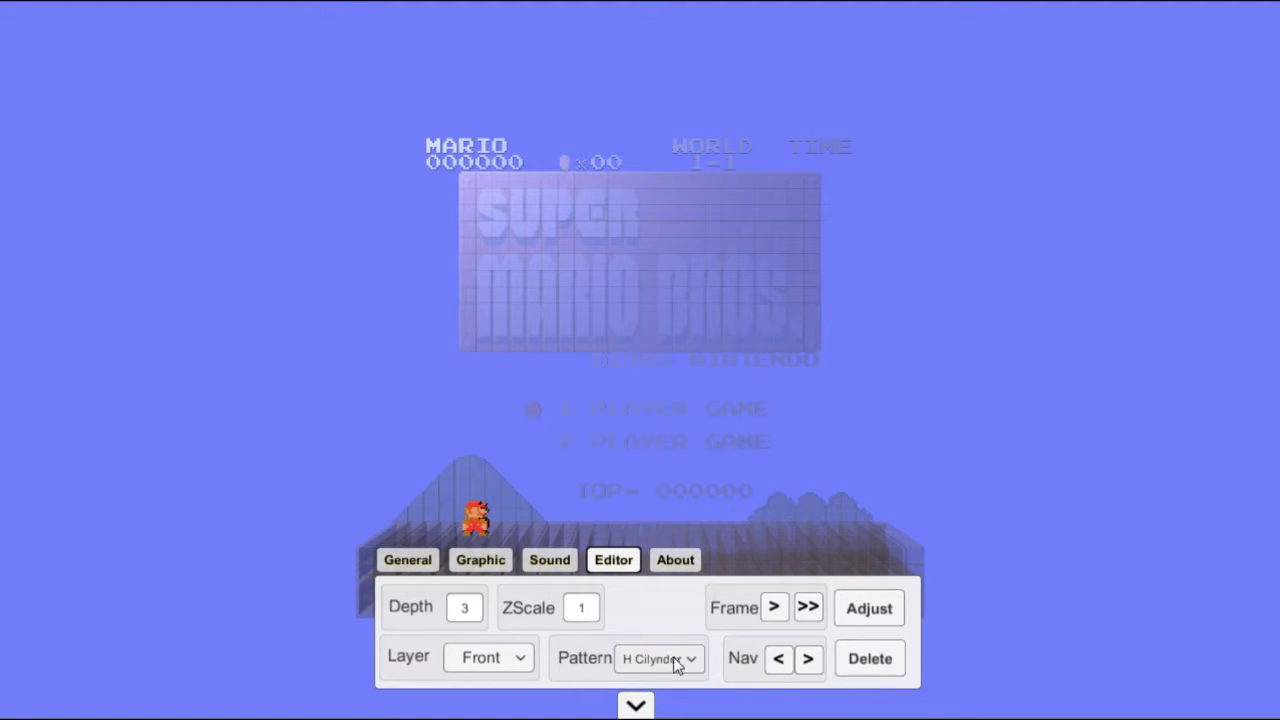
click(854, 617)
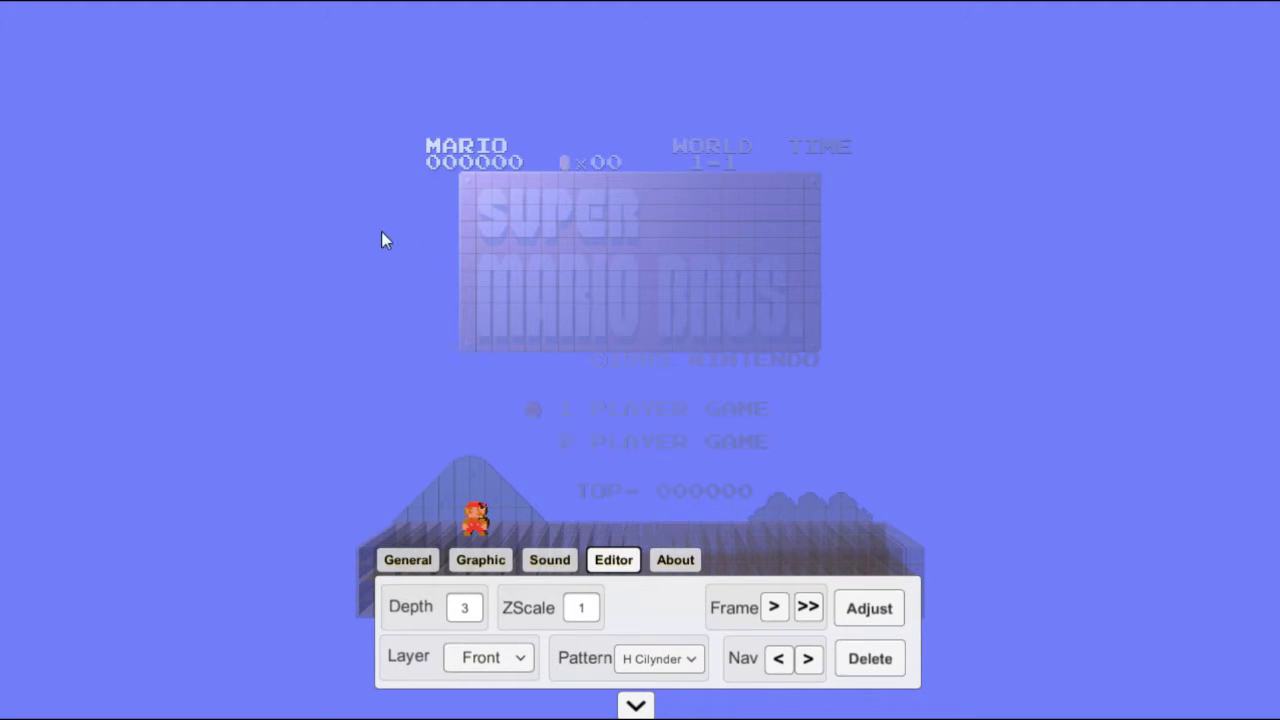
drag(381, 236, 443, 203)
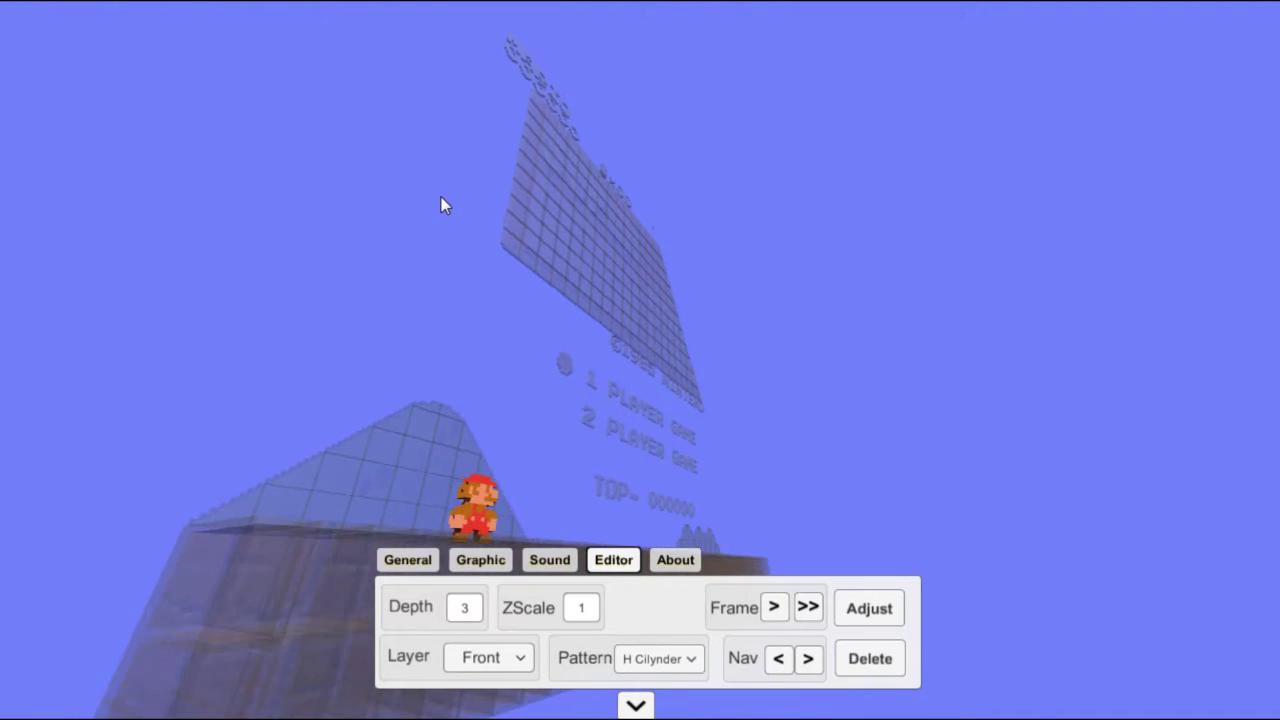
click(478, 612)
text(8)
click(869, 612)
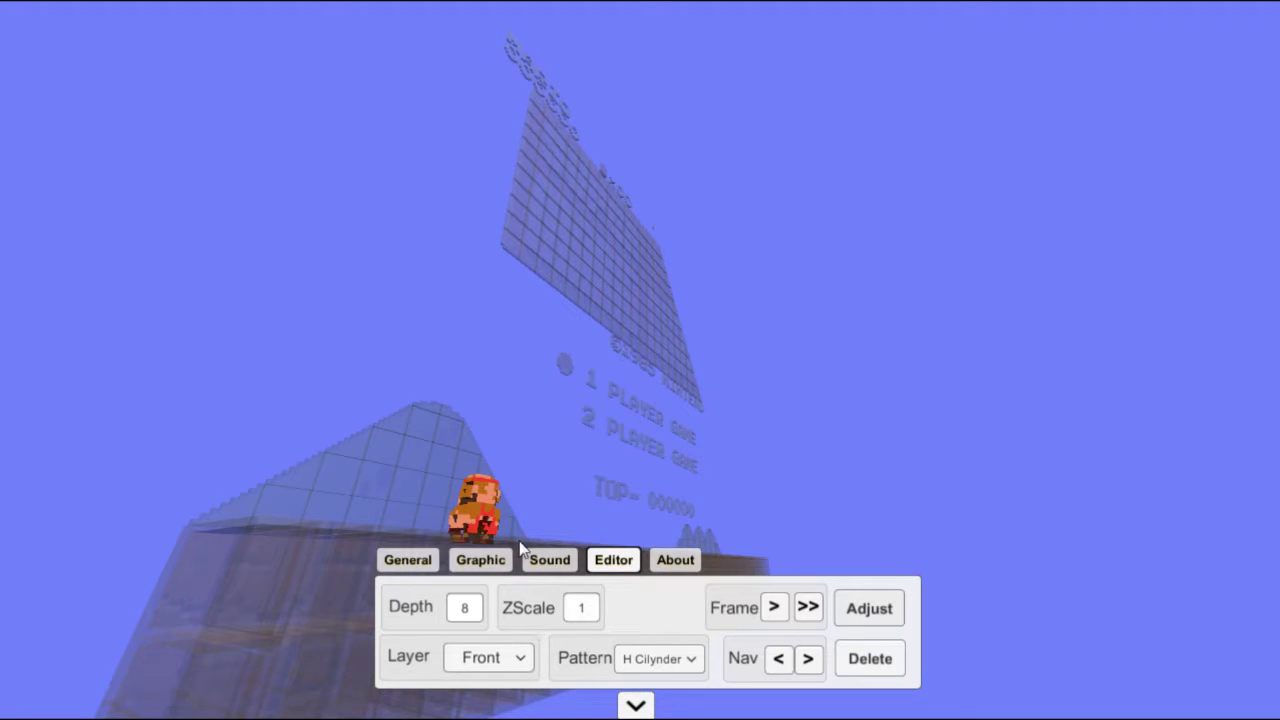
Rebuild Mario's H Cilynder model at depth 16, making him much thicker.
drag(586, 362, 401, 371)
scroll(462, 457, up, 2)
click(467, 612)
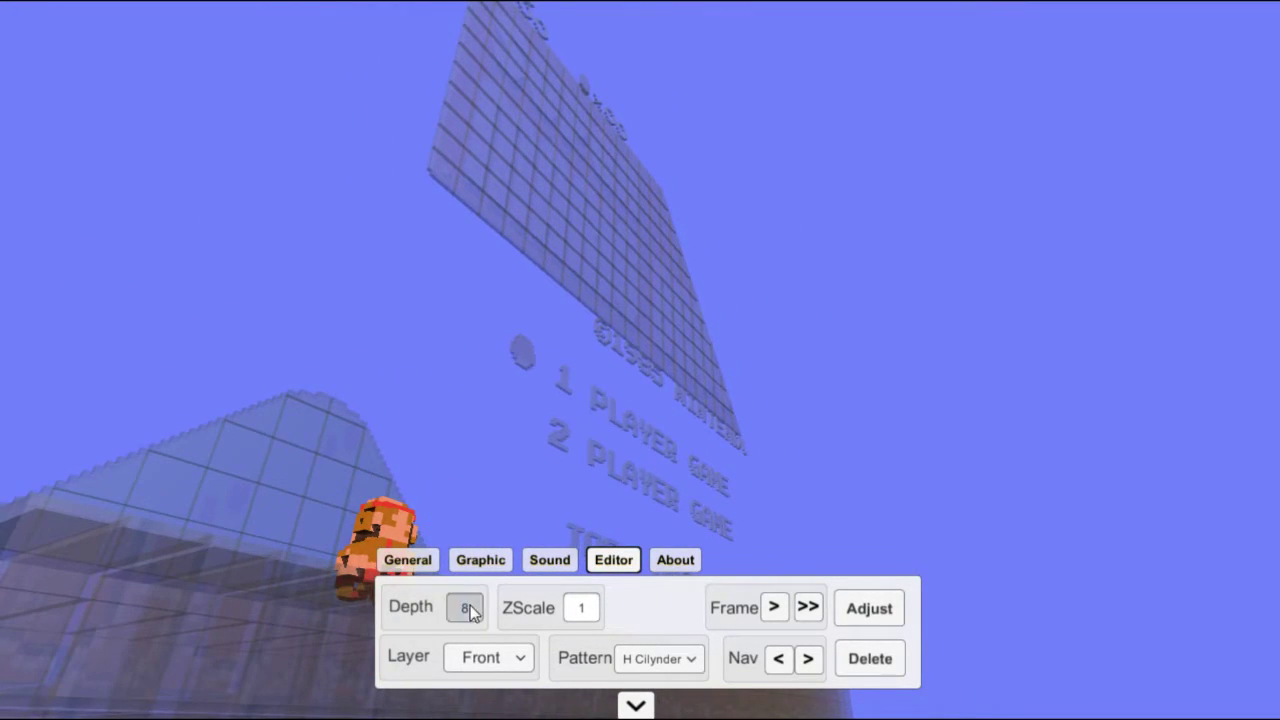
key(BackSpace)
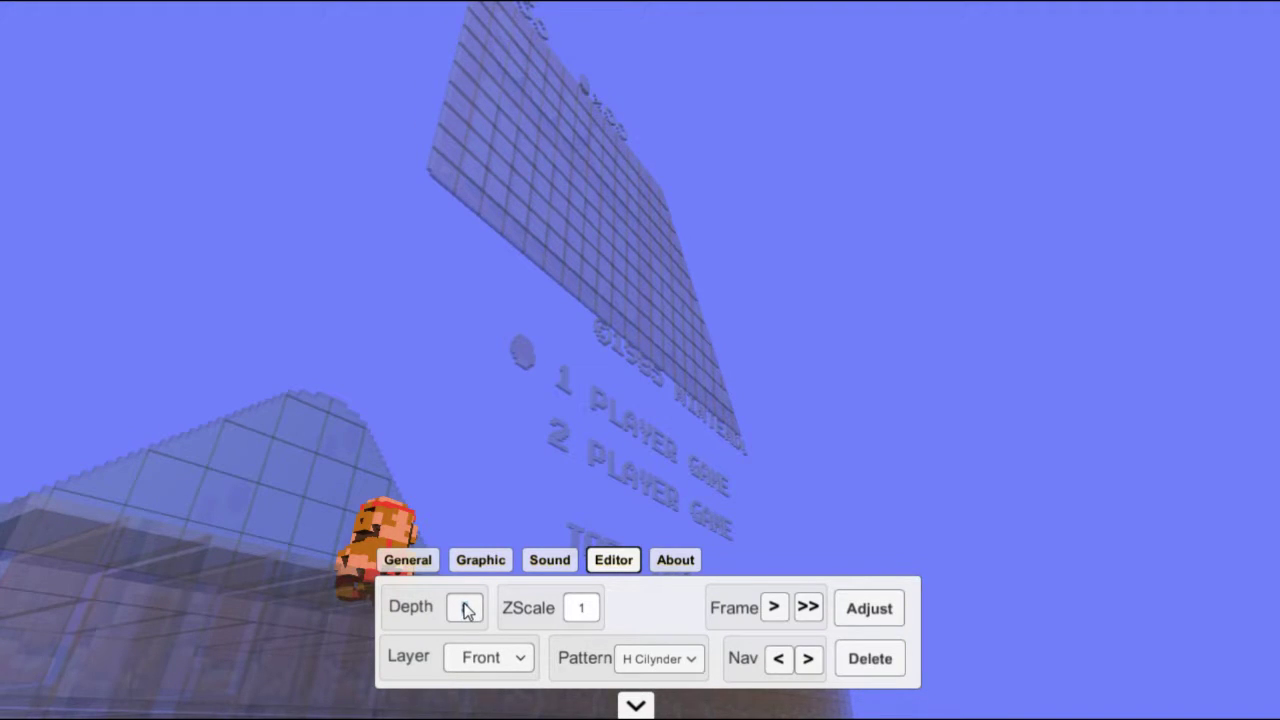
text(16)
click(871, 610)
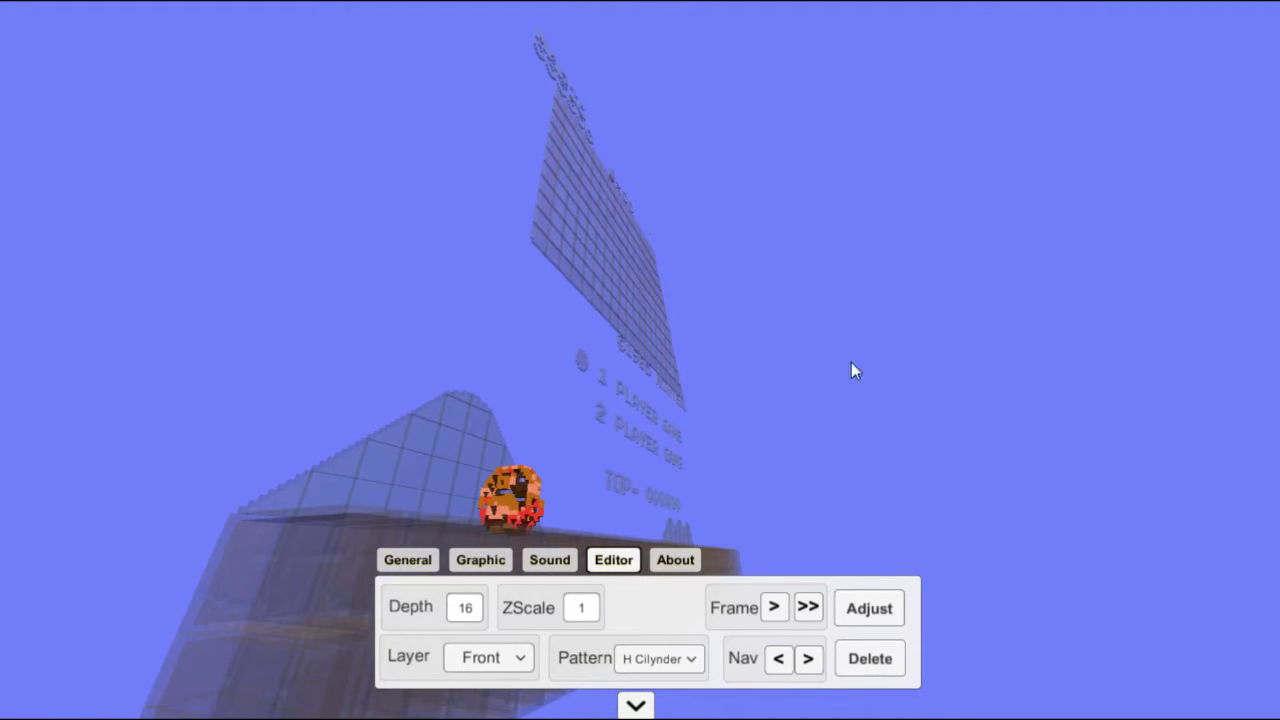
click(648, 656)
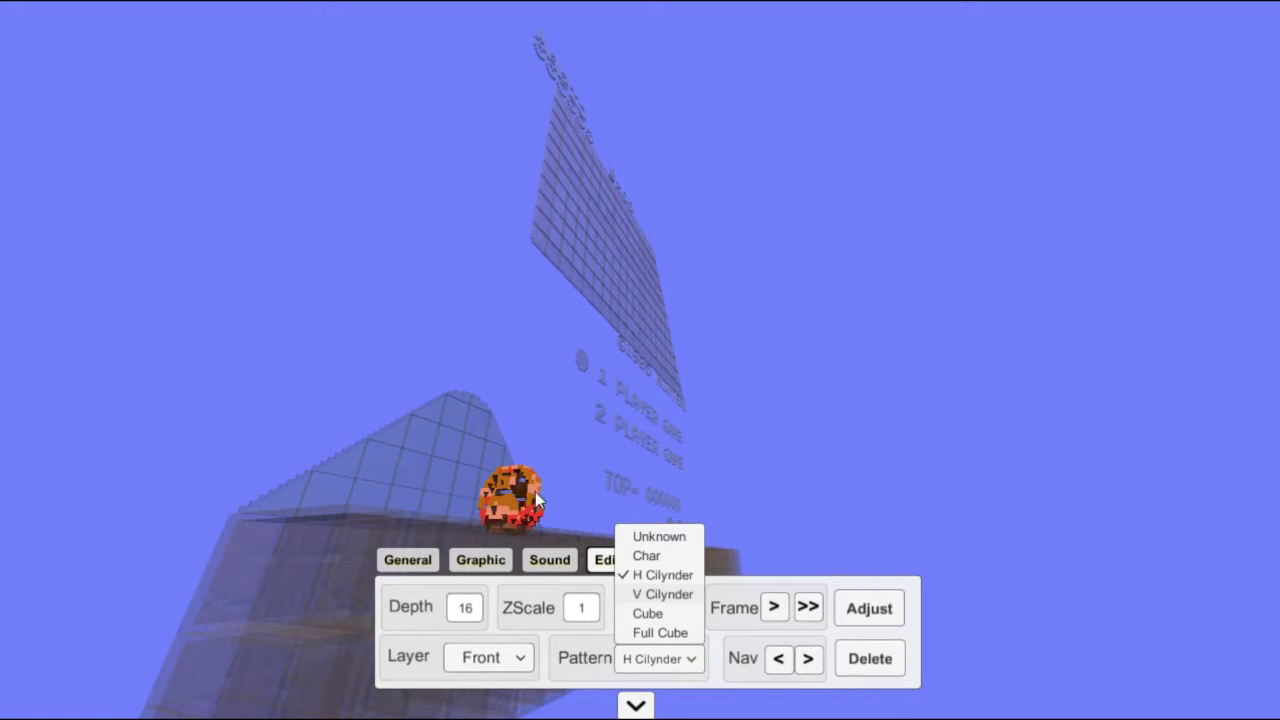
Try V Cilynder on Mario, then rebuild him with Cube at depth 16 and orbit to inspect.
click(651, 597)
click(866, 612)
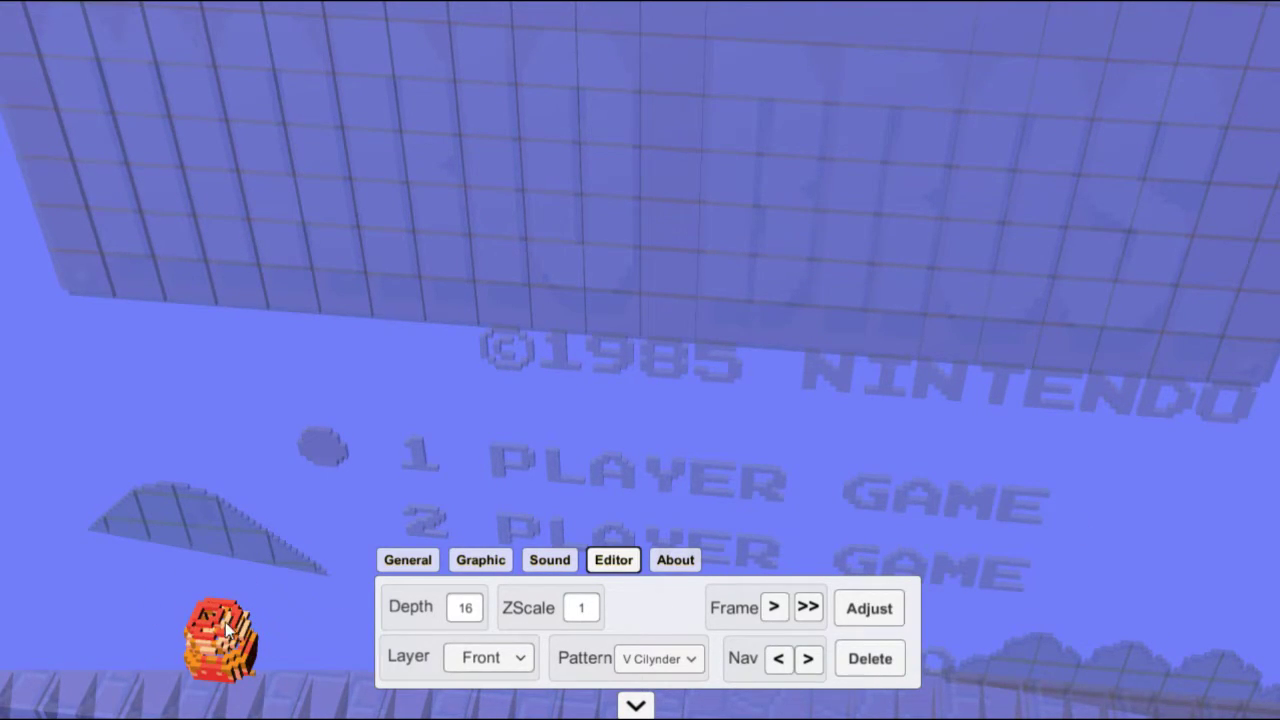
click(658, 659)
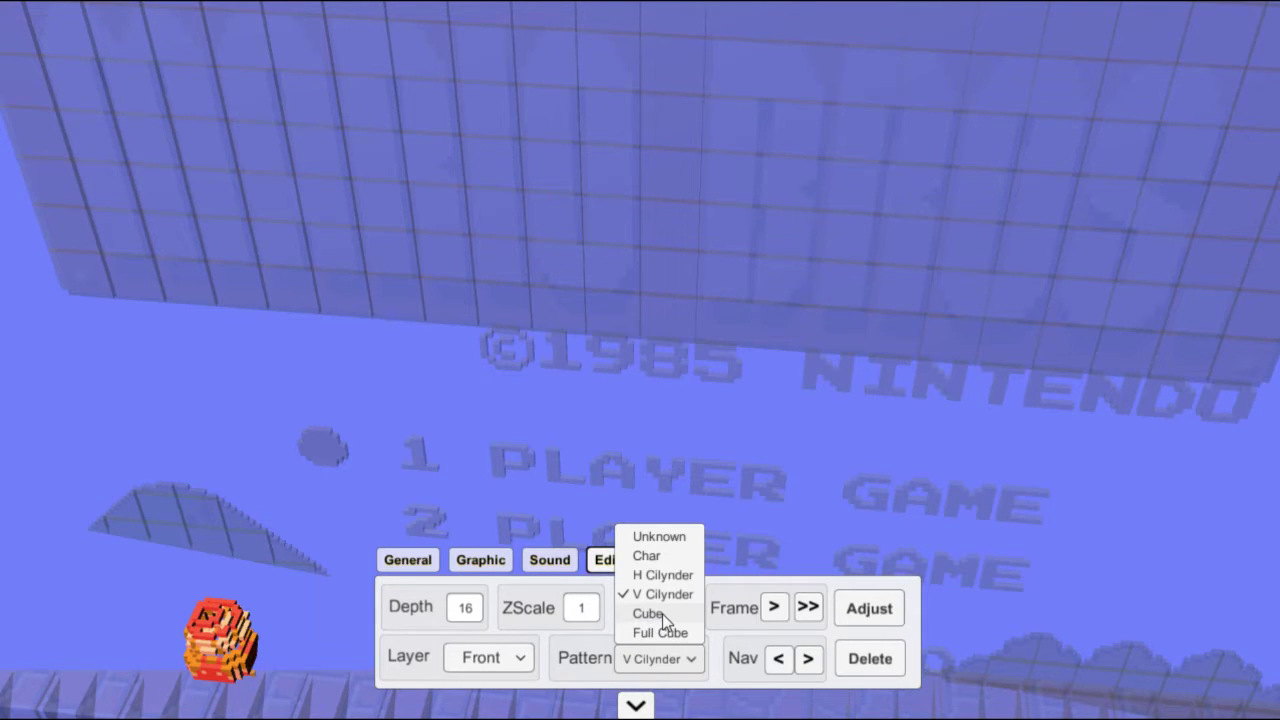
click(662, 613)
click(857, 608)
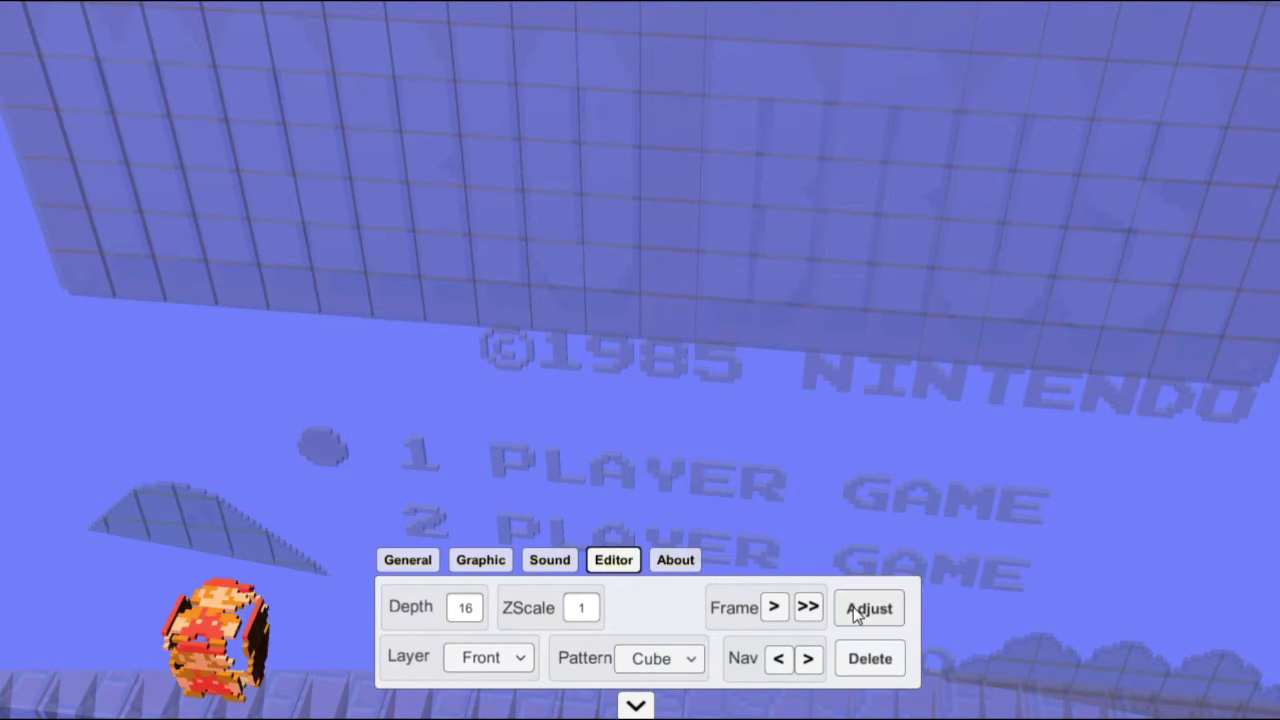
drag(266, 446, 382, 458)
drag(348, 497, 332, 476)
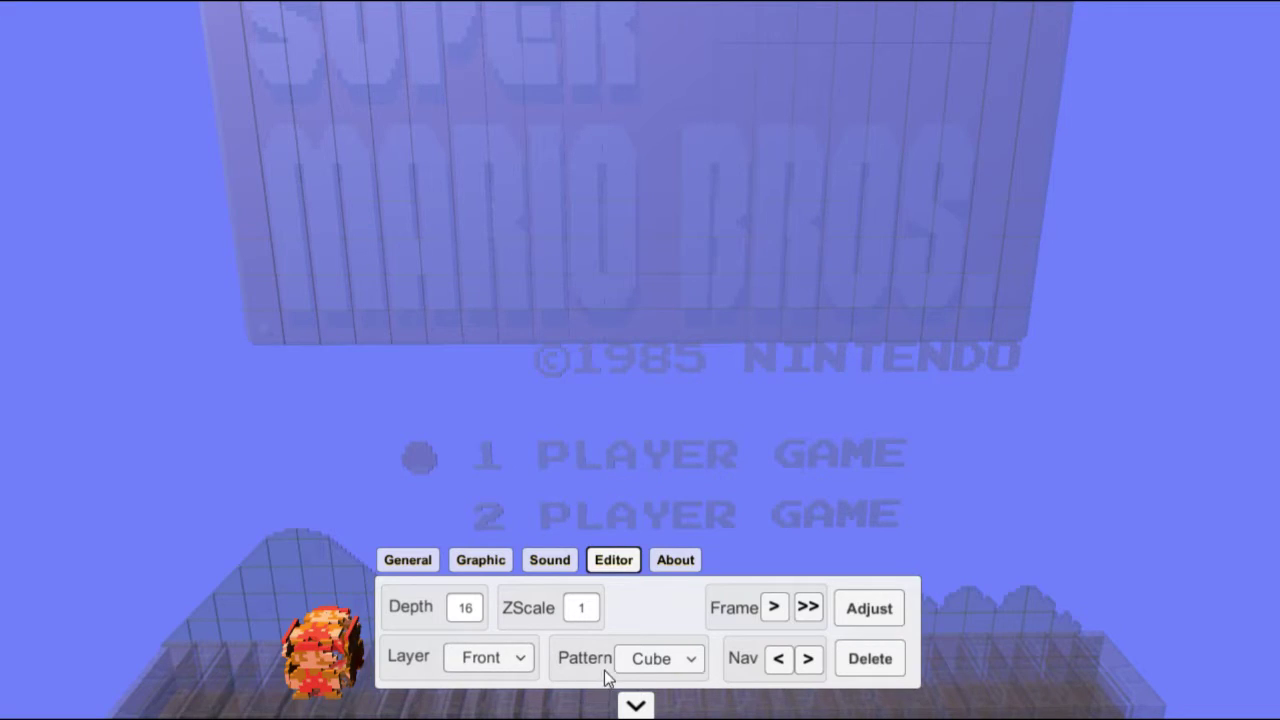
click(662, 658)
click(661, 633)
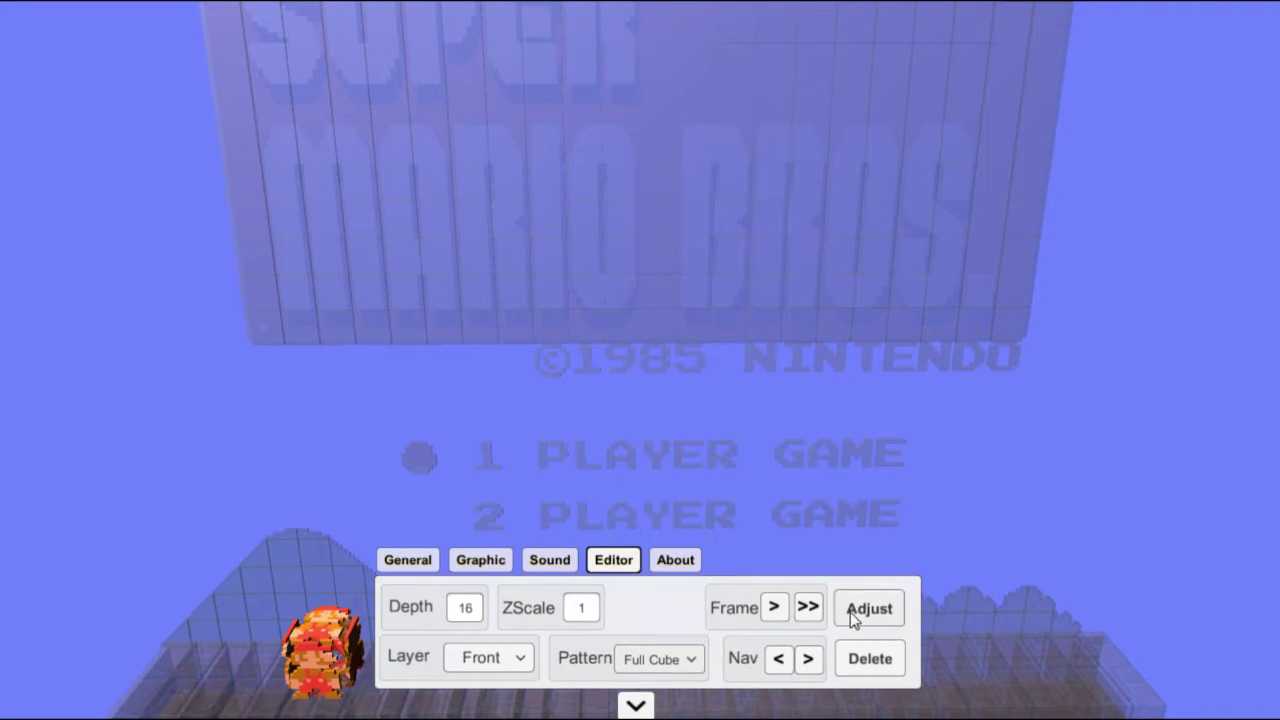
click(690, 660)
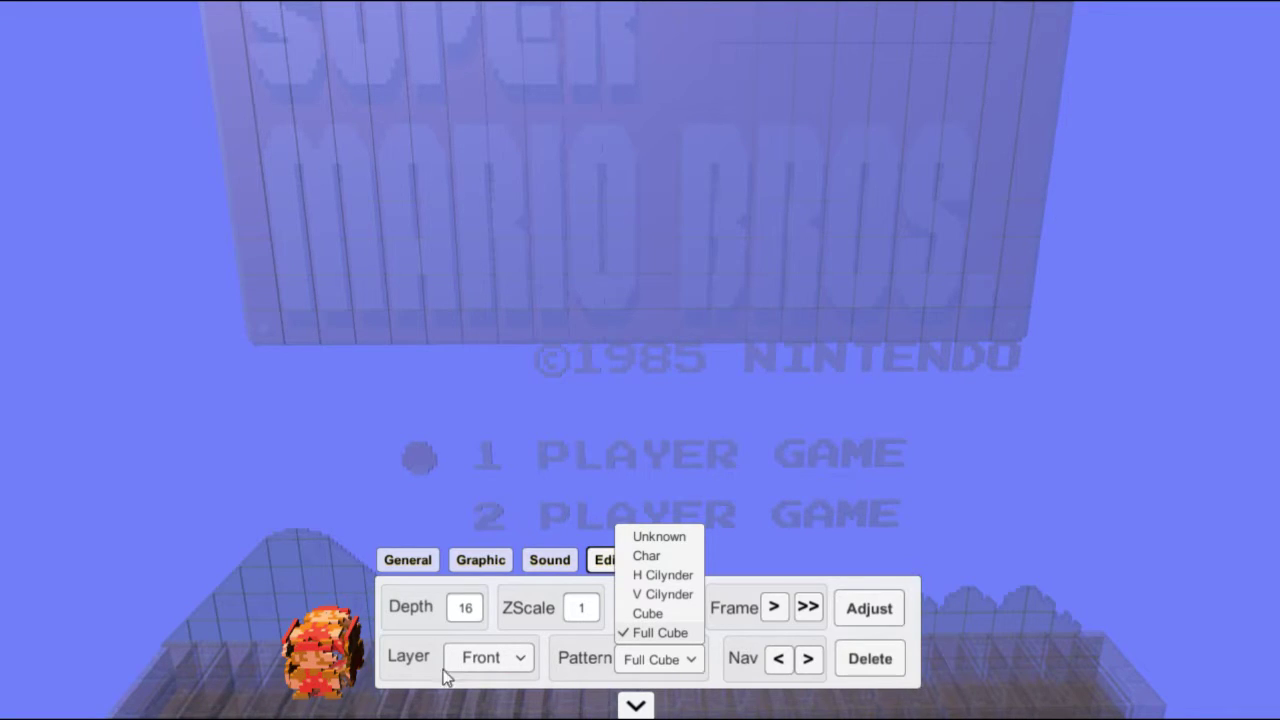
click(647, 614)
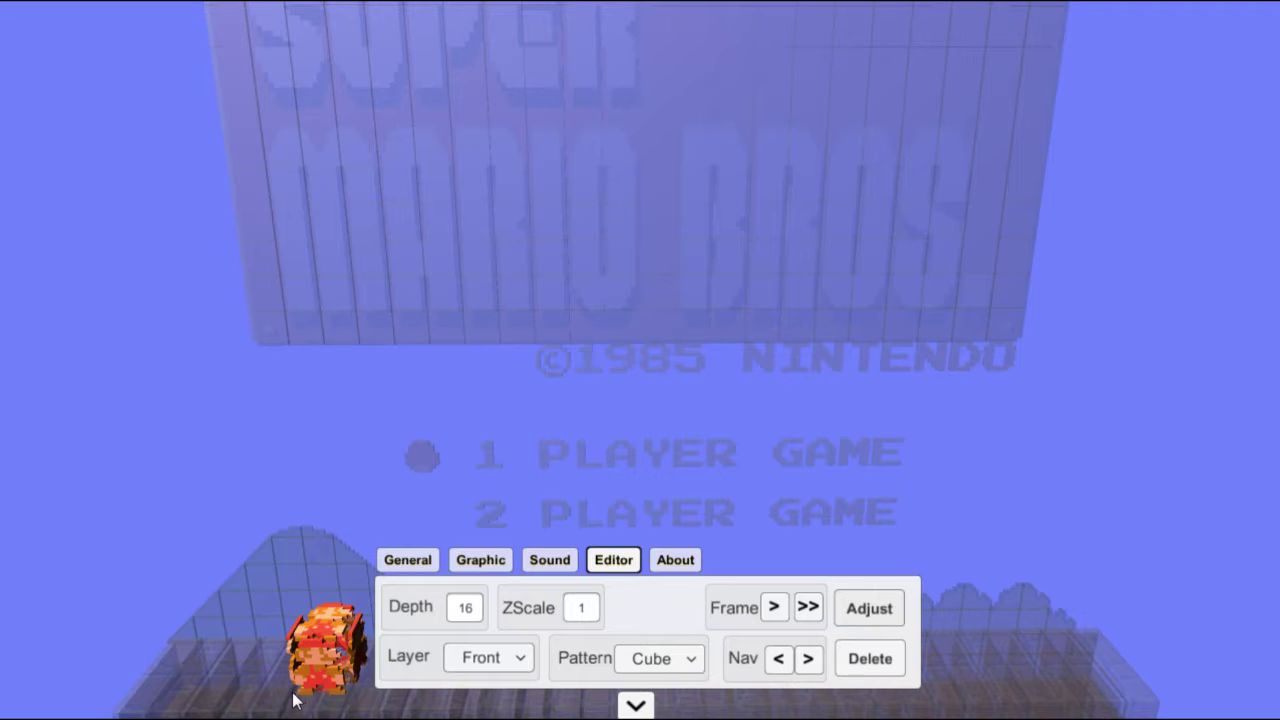
click(465, 612)
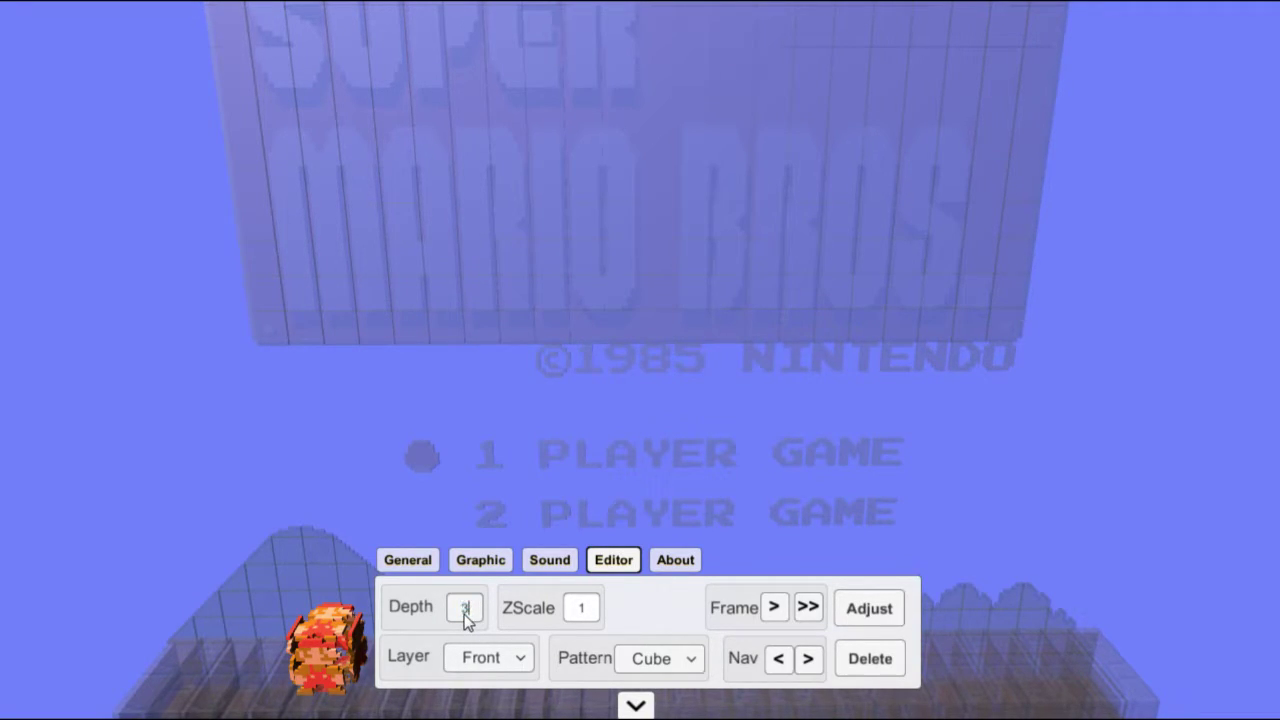
click(848, 602)
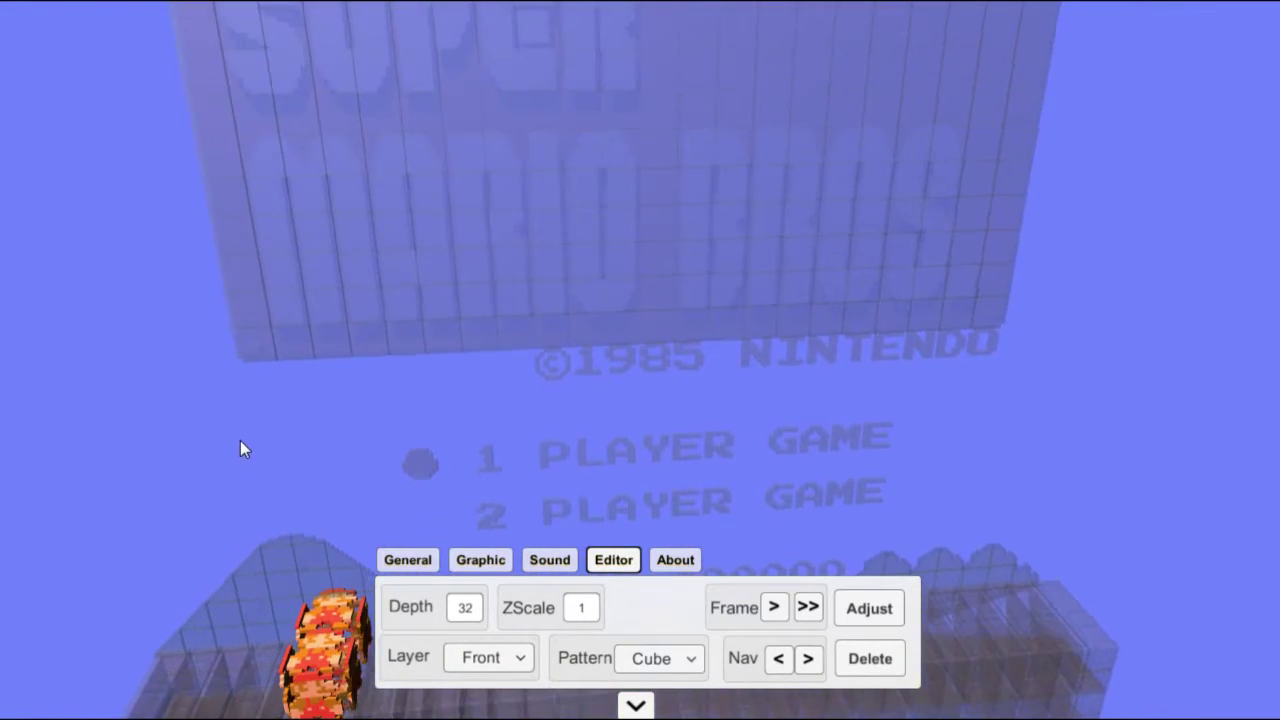
double_click(466, 610)
text(16)
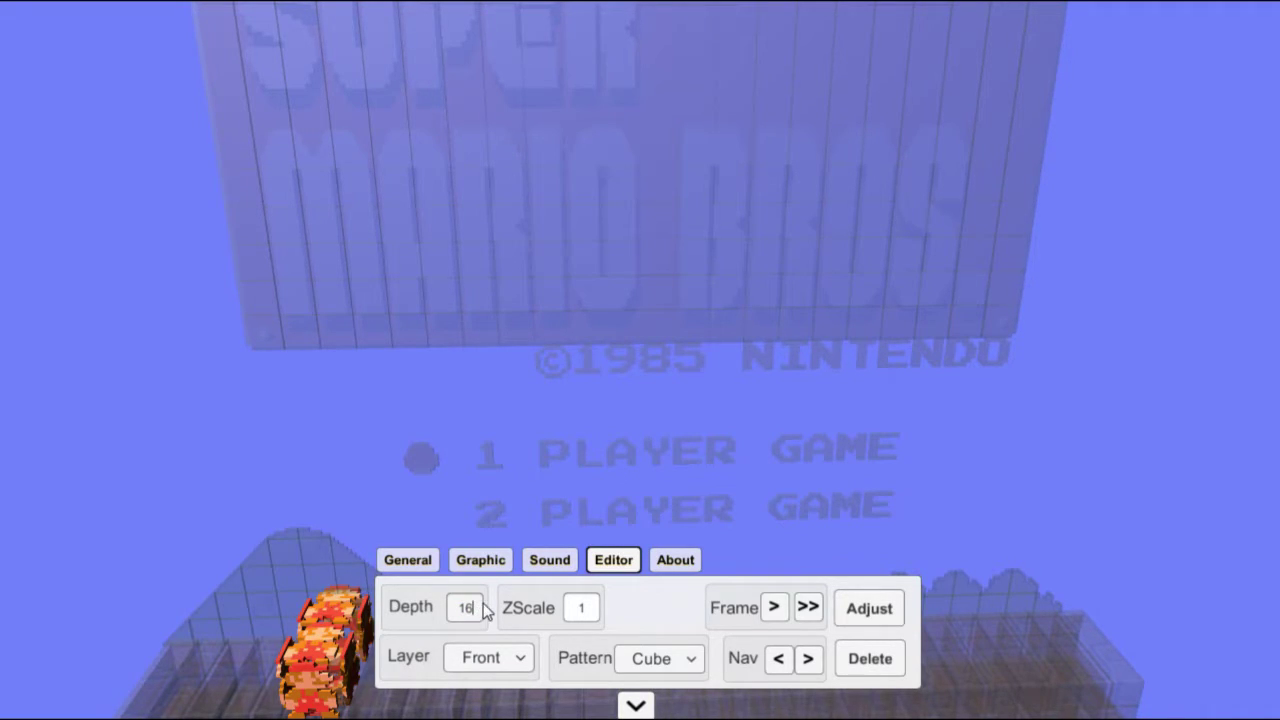
Rebuild Mario with the Char pattern, then reduce his depth from 16 to 8.
click(866, 606)
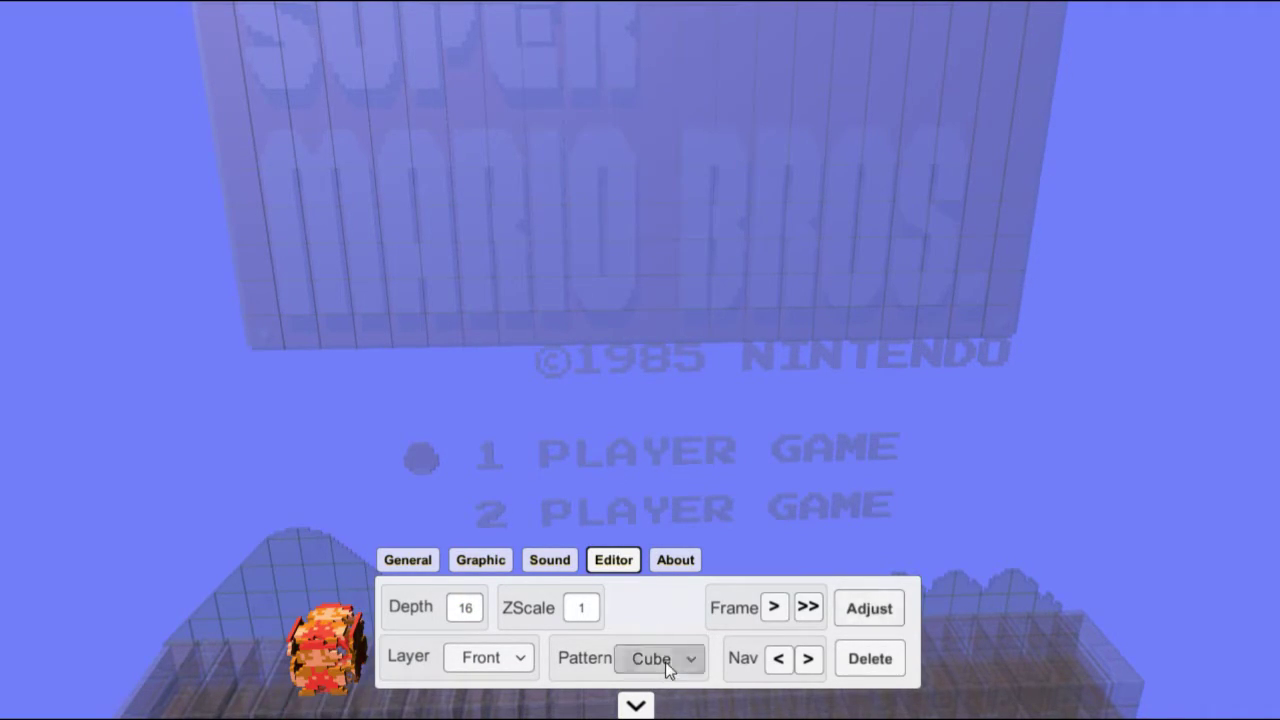
click(664, 660)
click(645, 555)
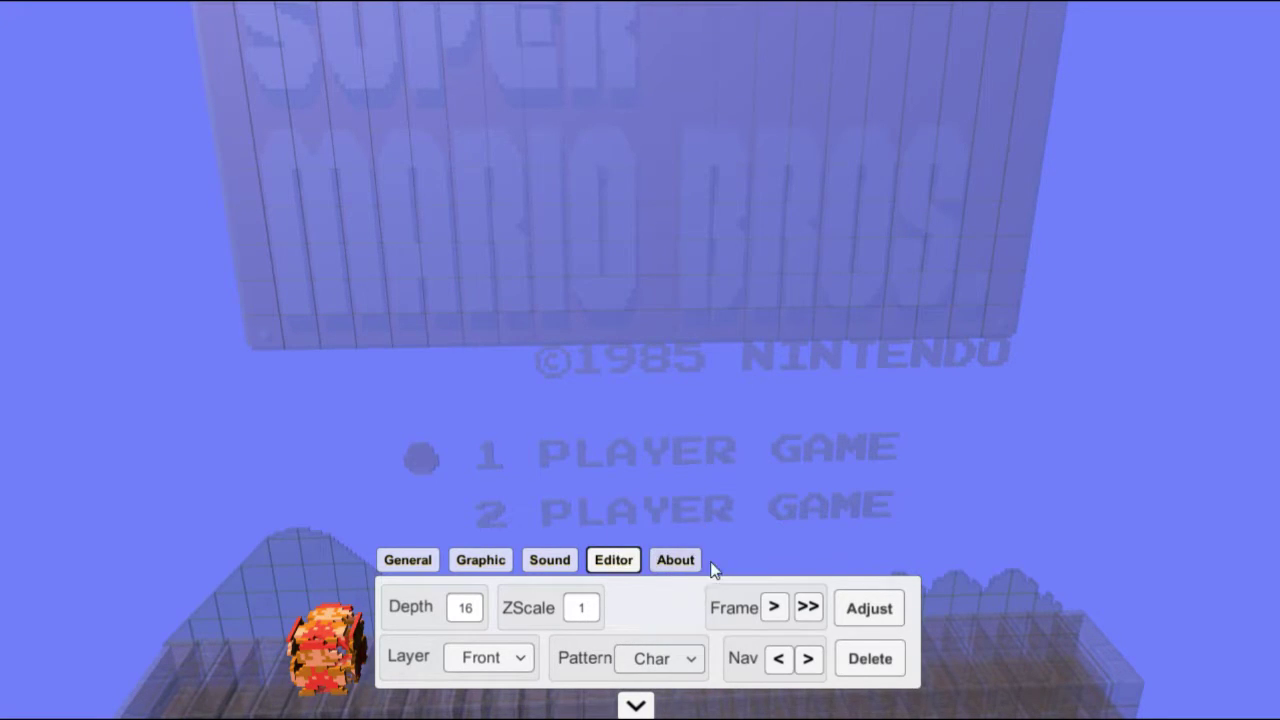
click(856, 607)
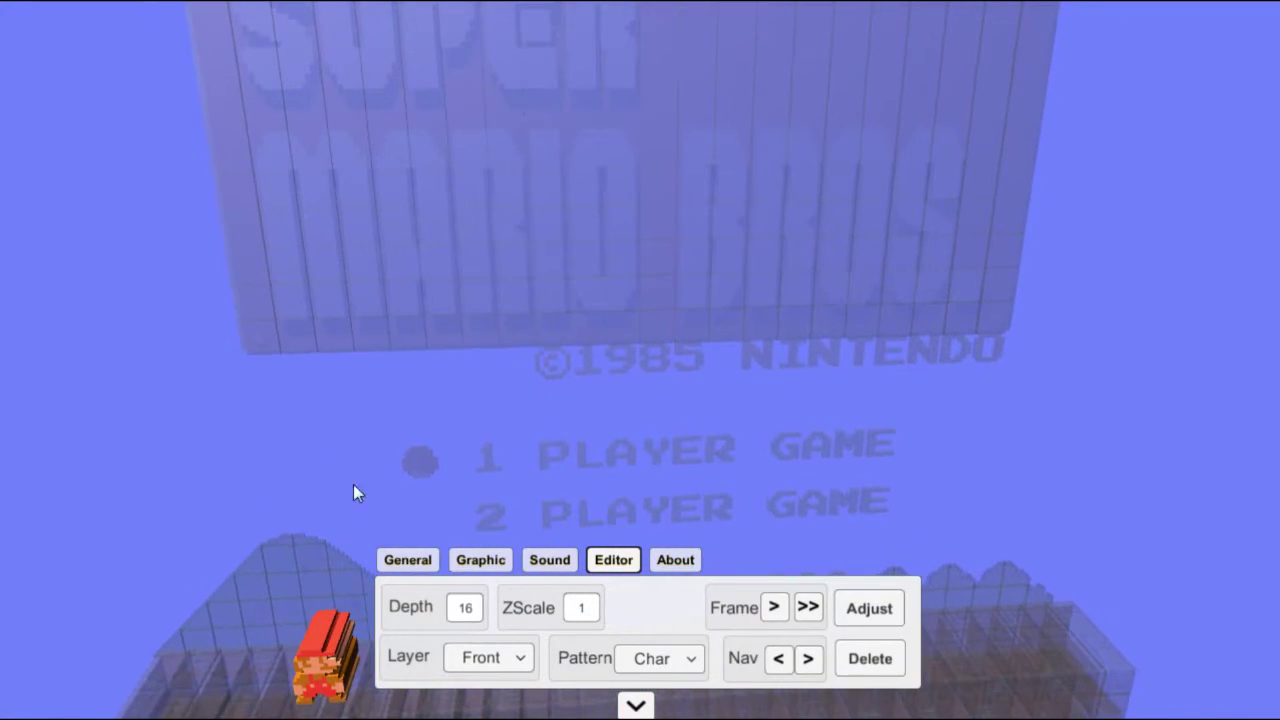
click(458, 607)
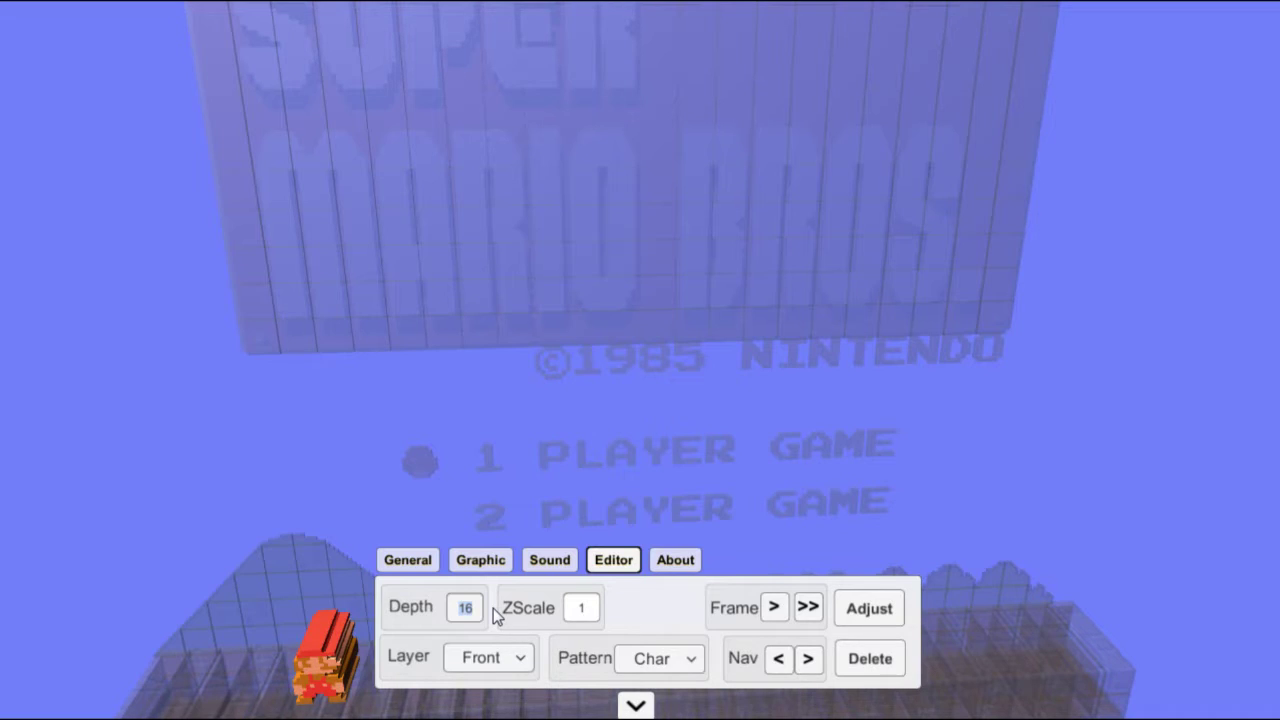
text(8)
click(891, 609)
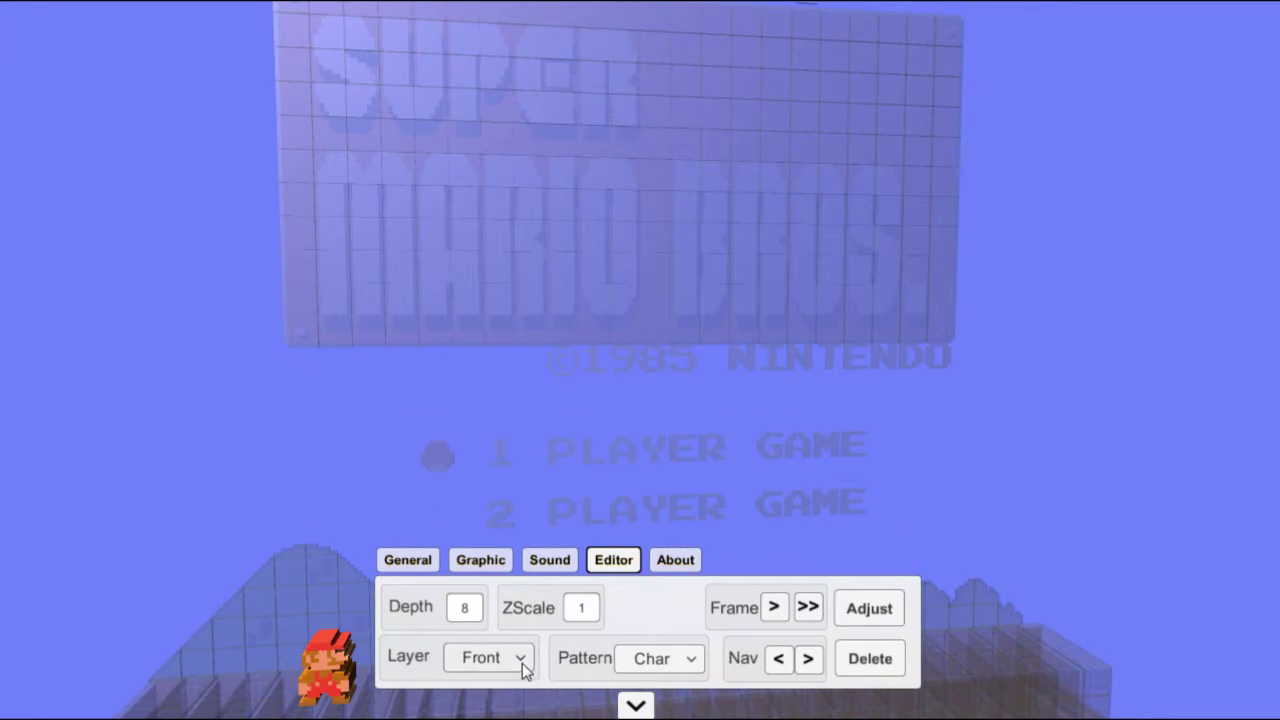
Try Mario's sprite on the Back layer, then return it to Front.
click(522, 663)
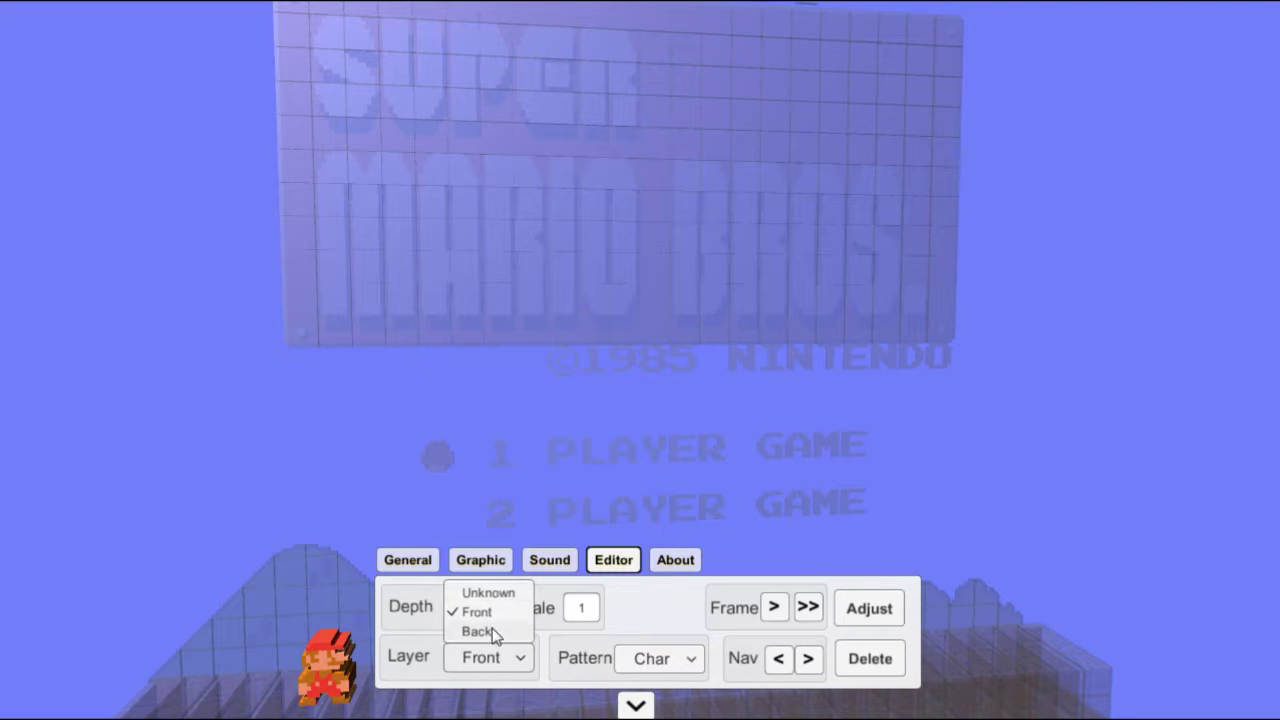
click(492, 632)
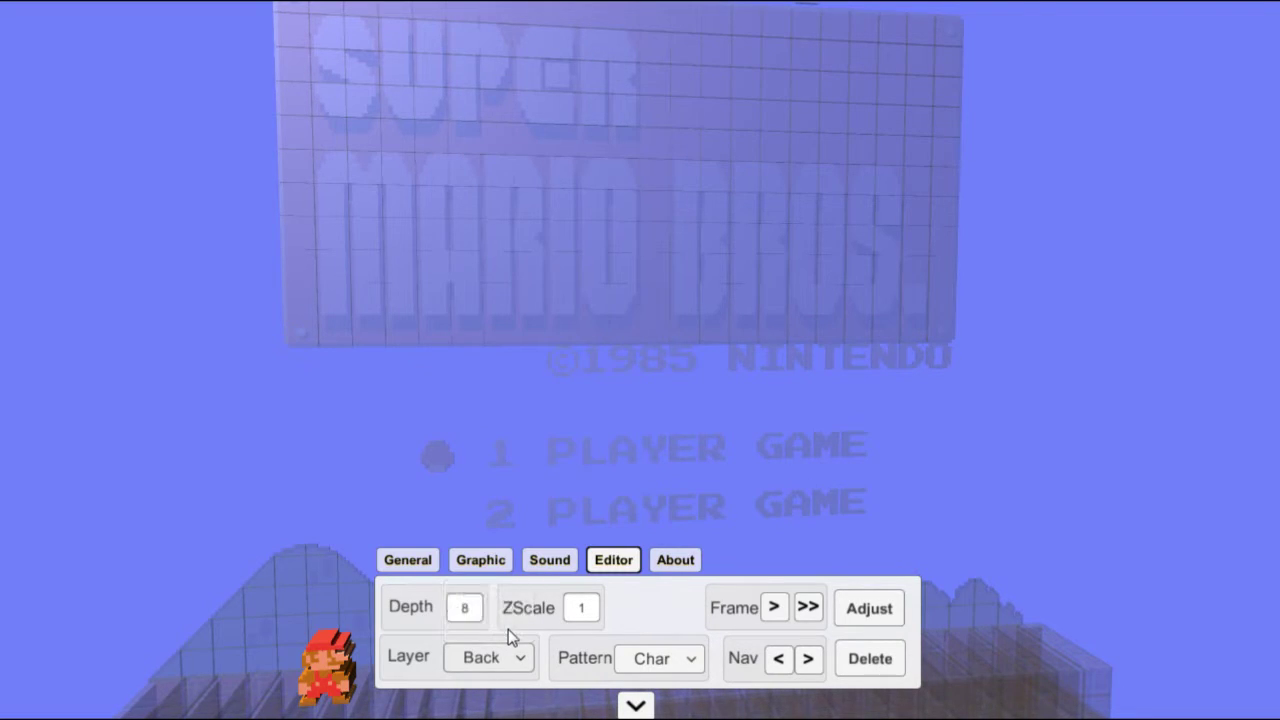
click(871, 618)
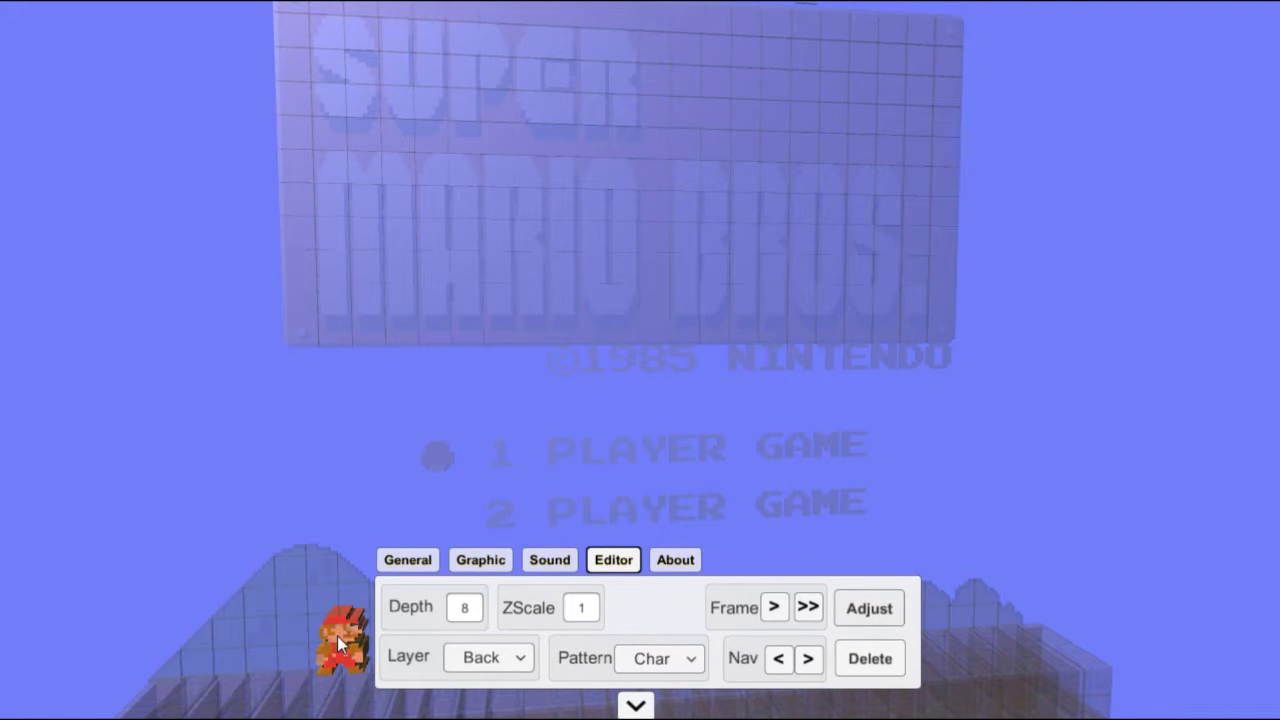
click(480, 659)
click(481, 614)
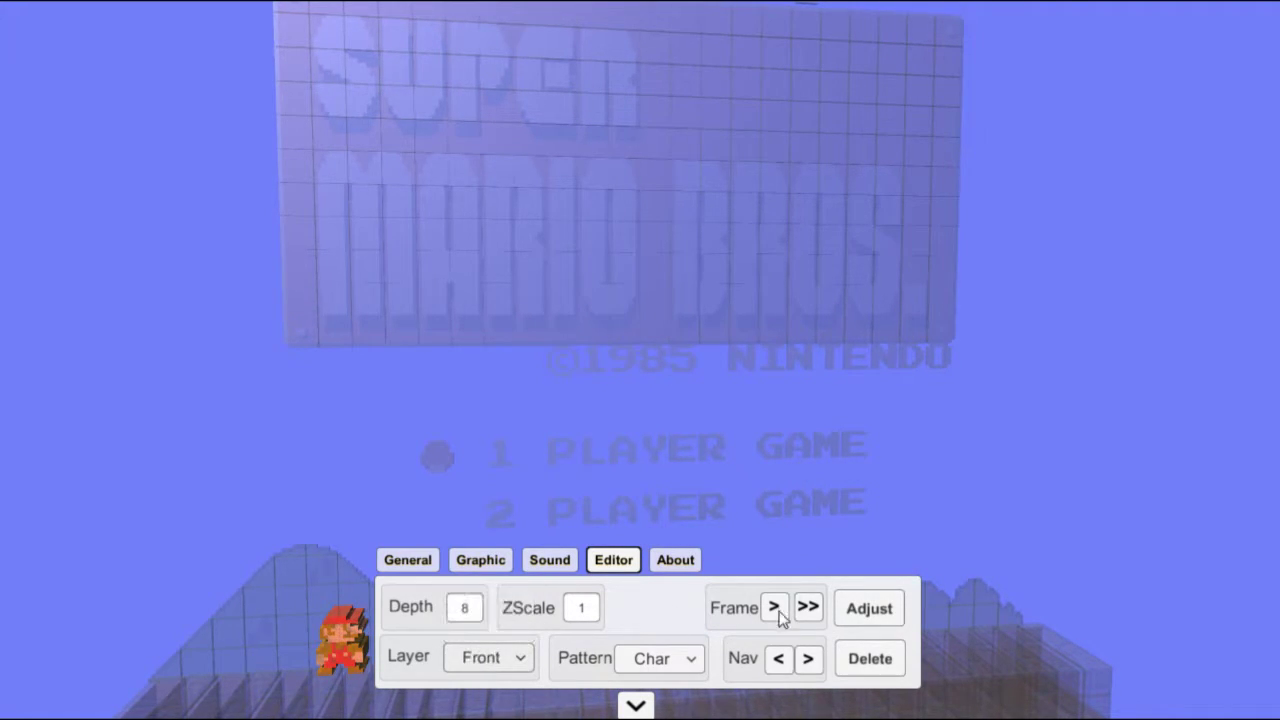
click(868, 618)
Set Mario's layer to Unknown and hide the editor panel.
click(480, 657)
click(486, 592)
click(858, 612)
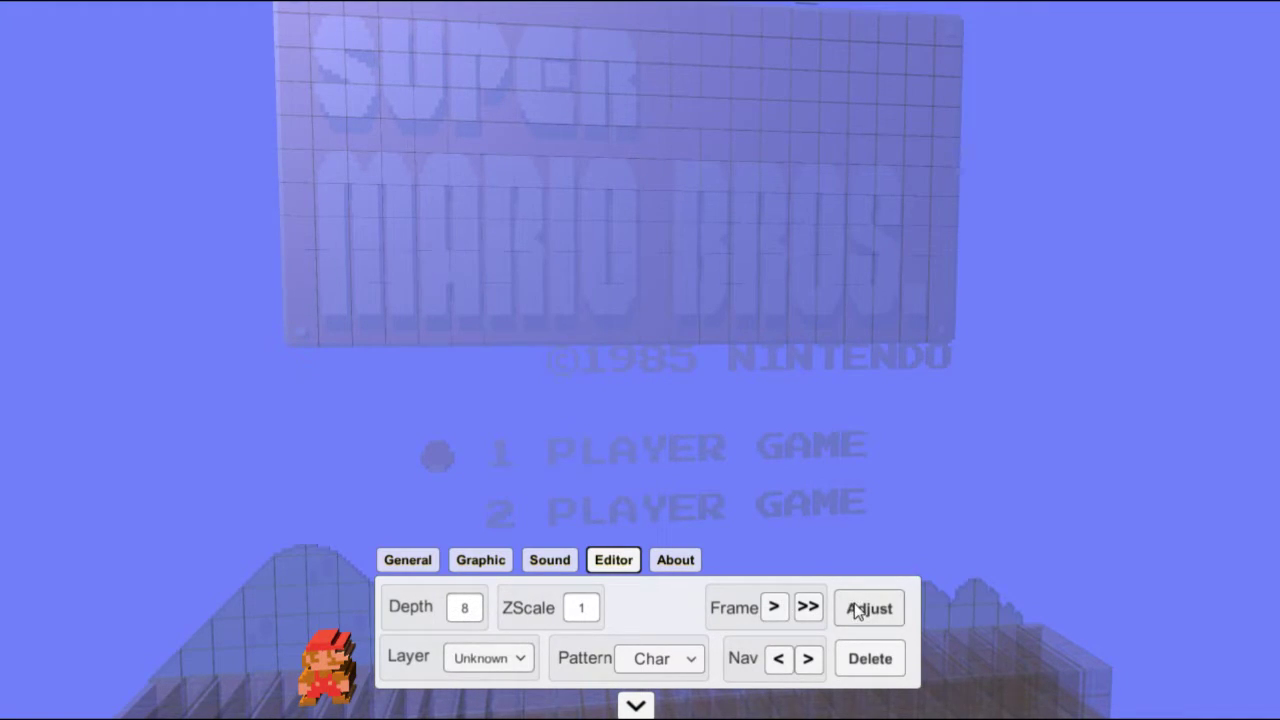
click(636, 705)
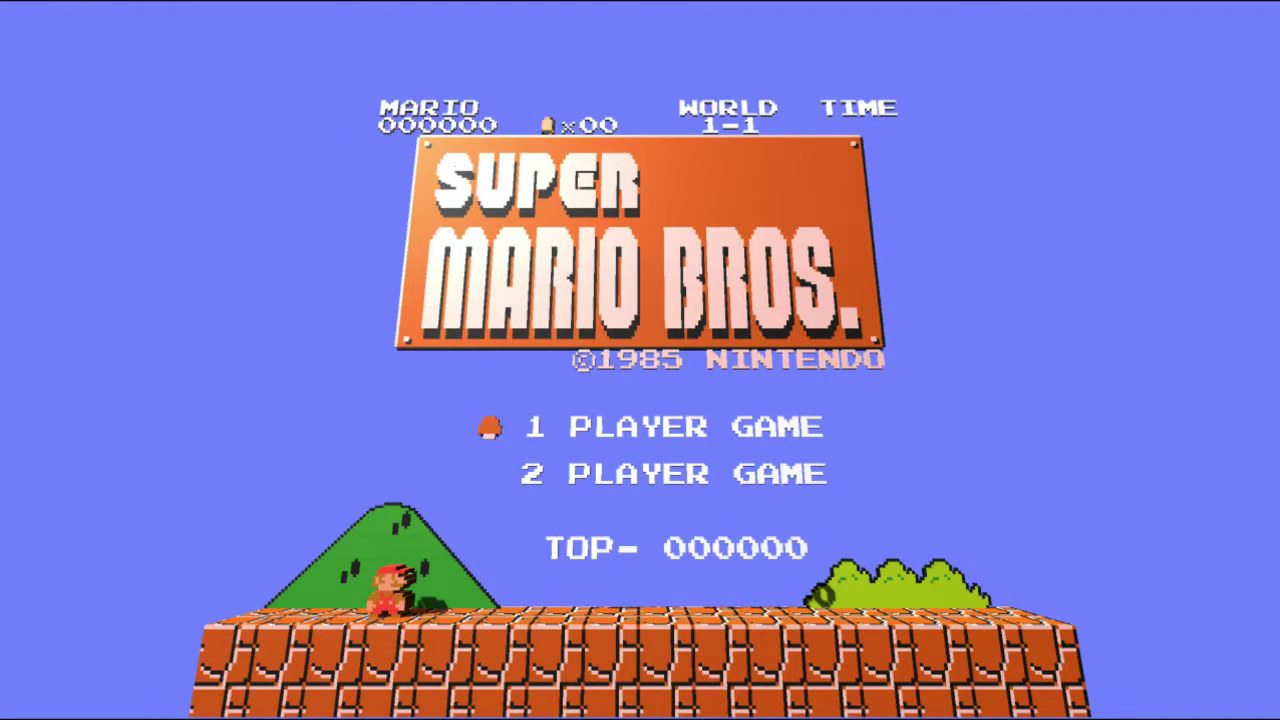
Play into World 1-1, tilt the camera over the blocks, and step one frame in the Editor.
key(Right)
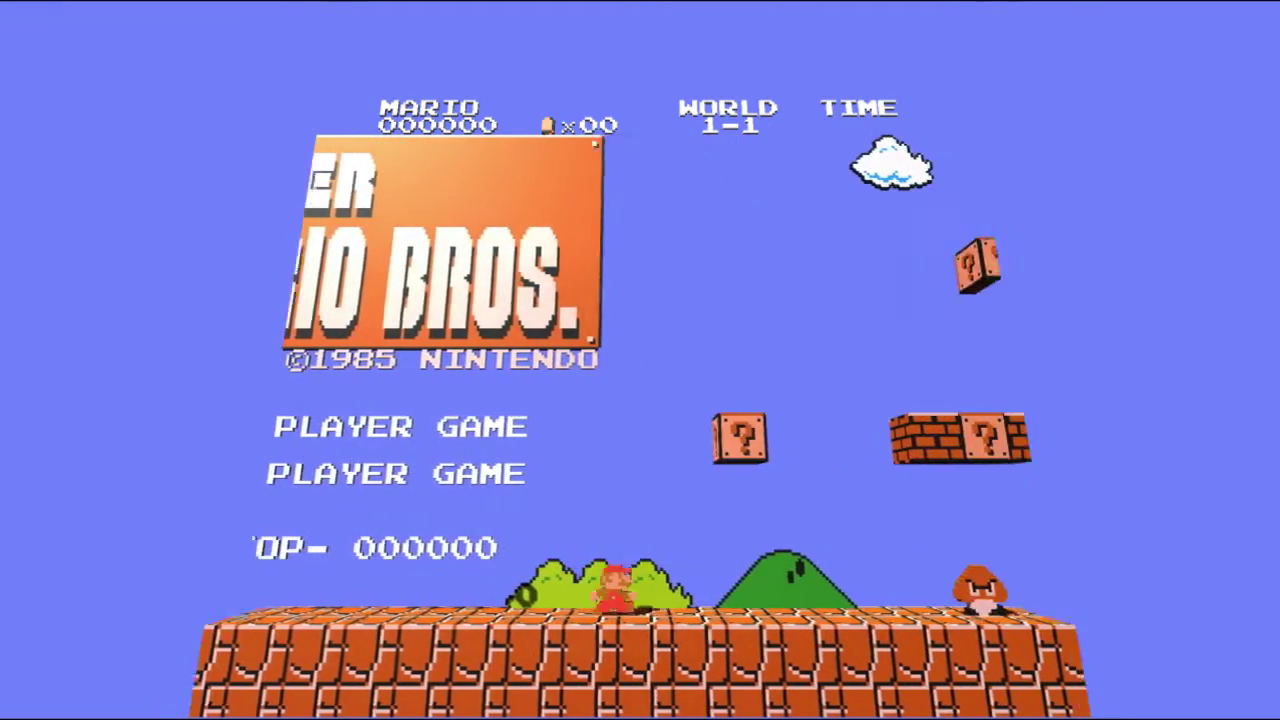
key(space)
key(space)
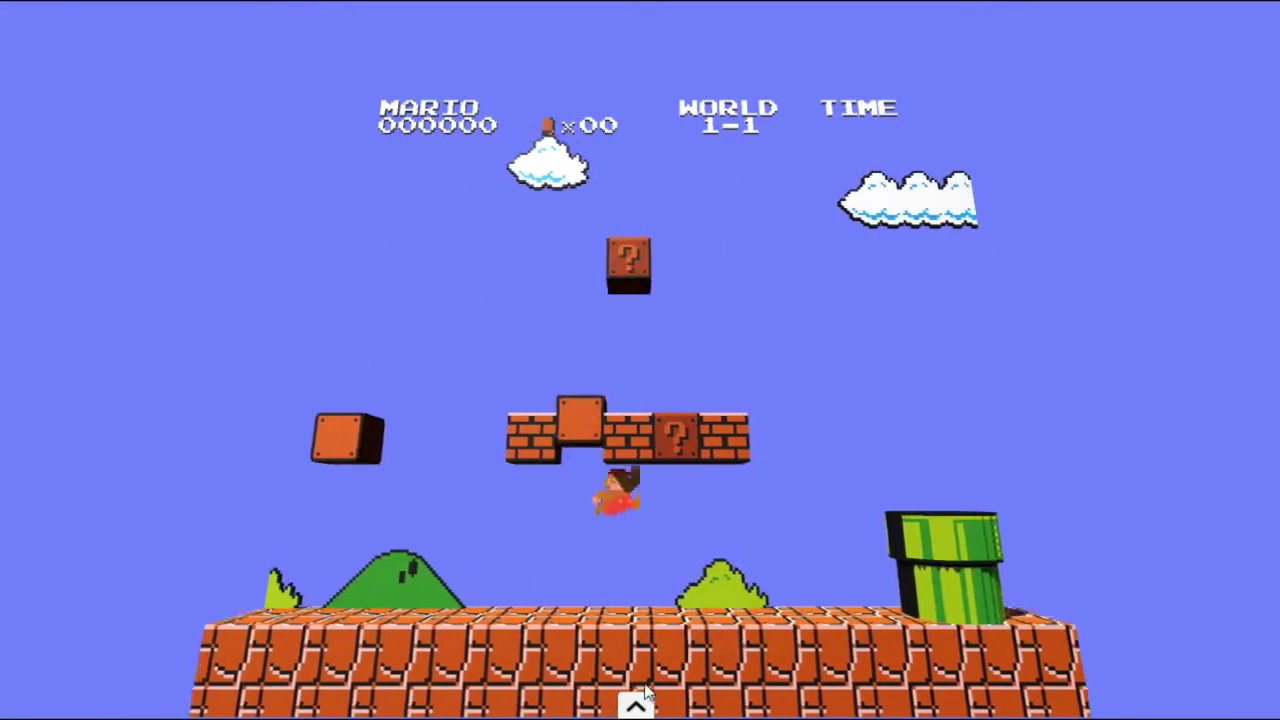
click(635, 706)
drag(698, 398, 666, 460)
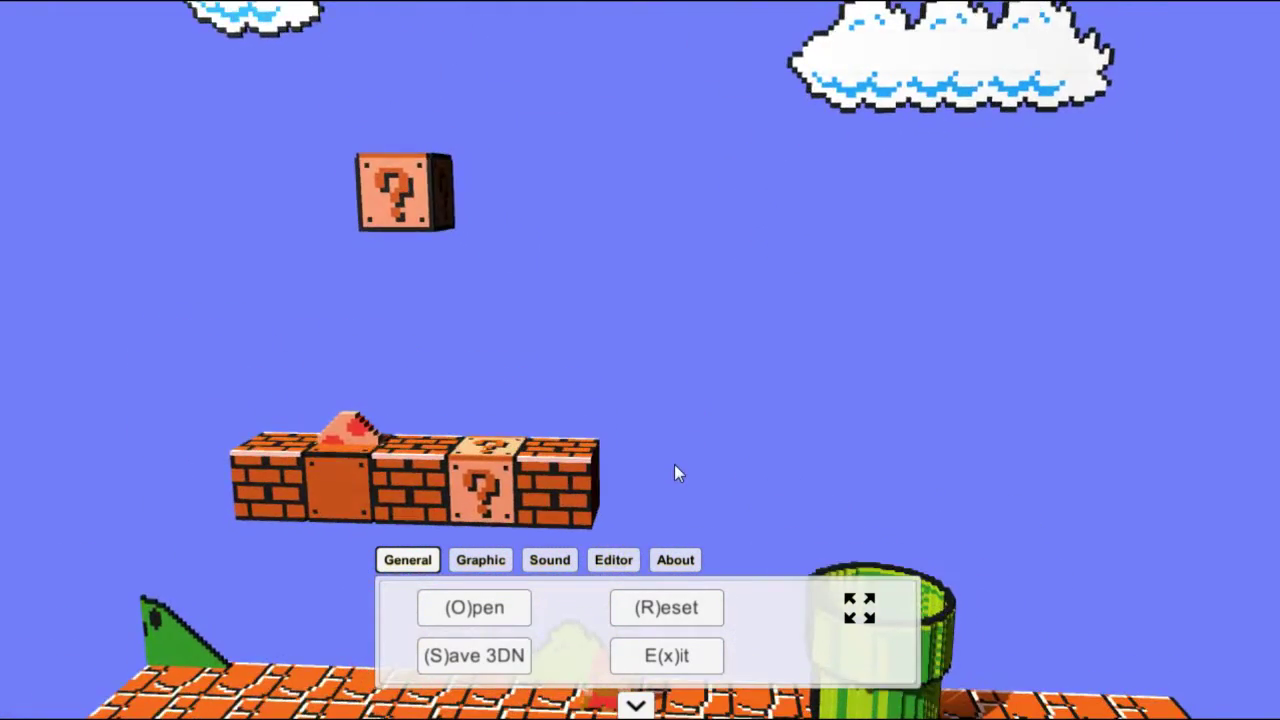
click(609, 560)
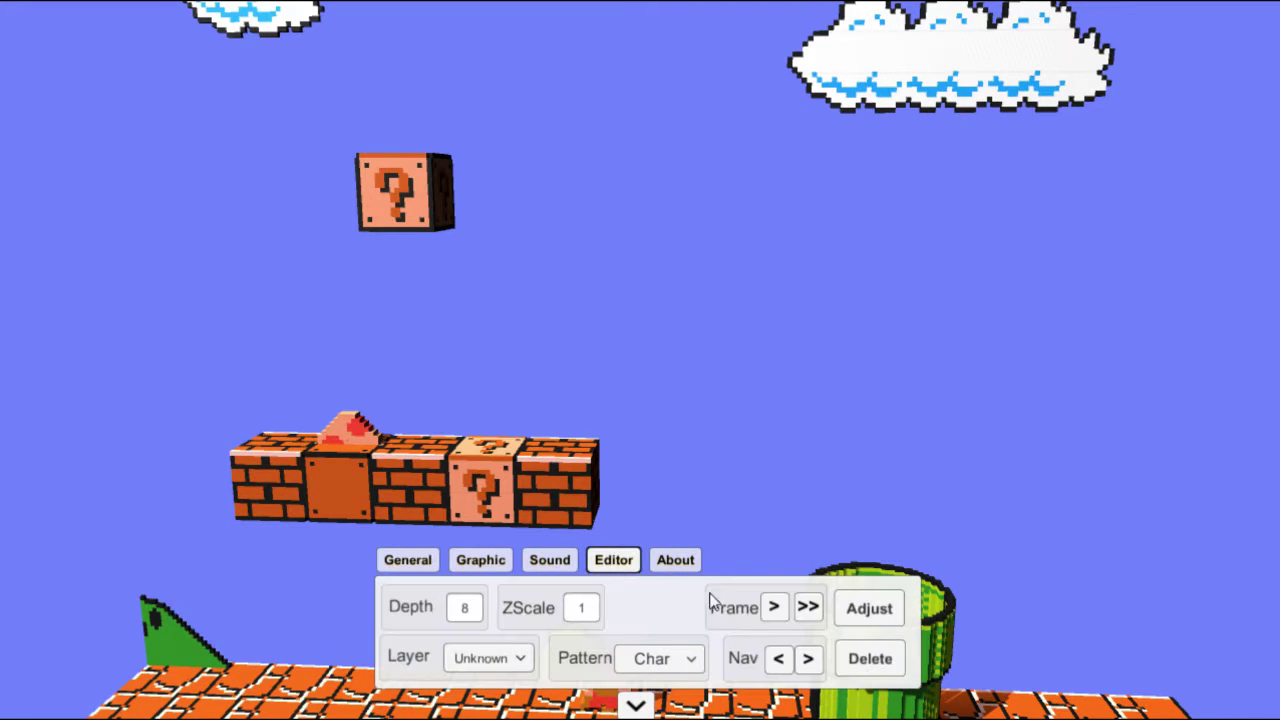
click(773, 608)
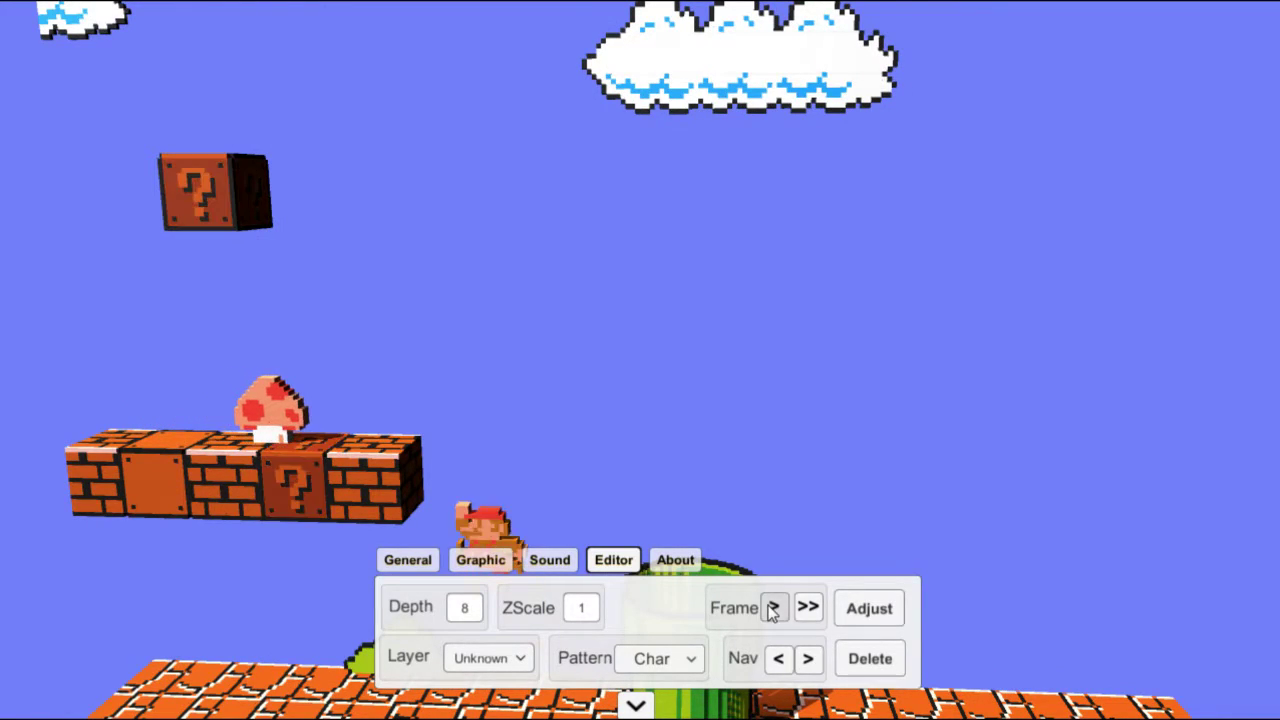
Give this Mario pose the H Cylinder pattern at depth 32.
click(469, 493)
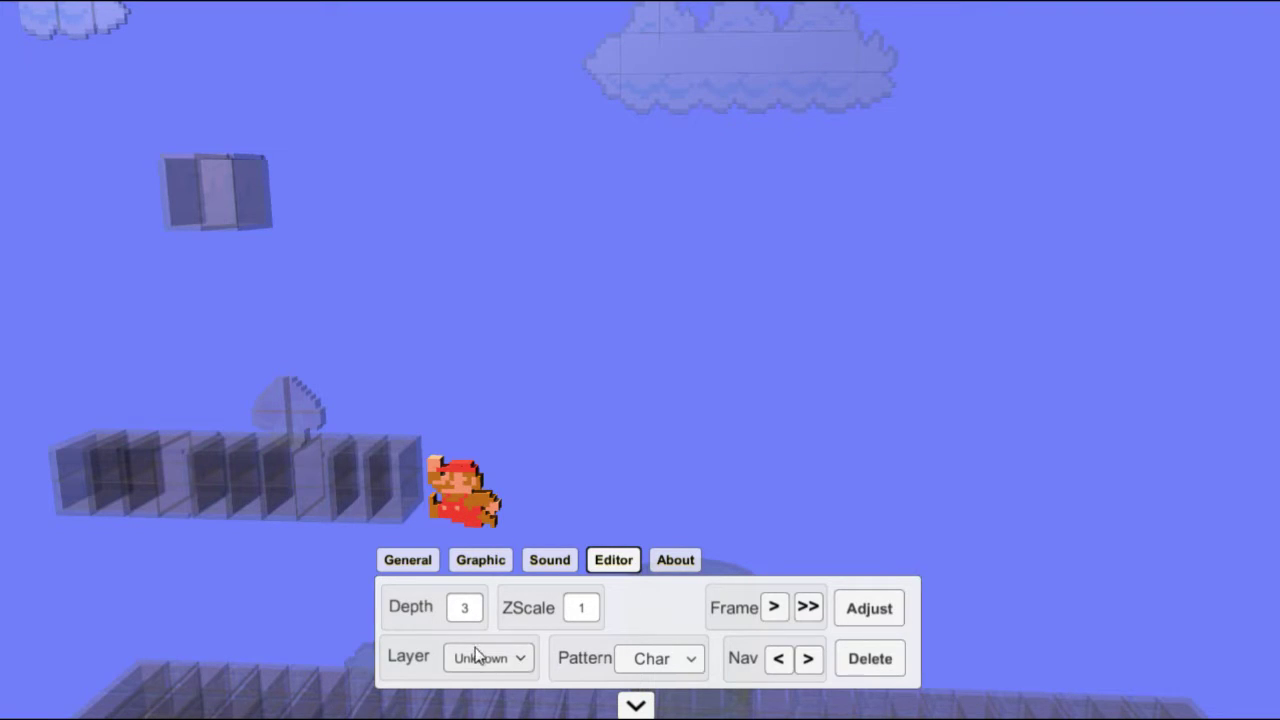
click(679, 660)
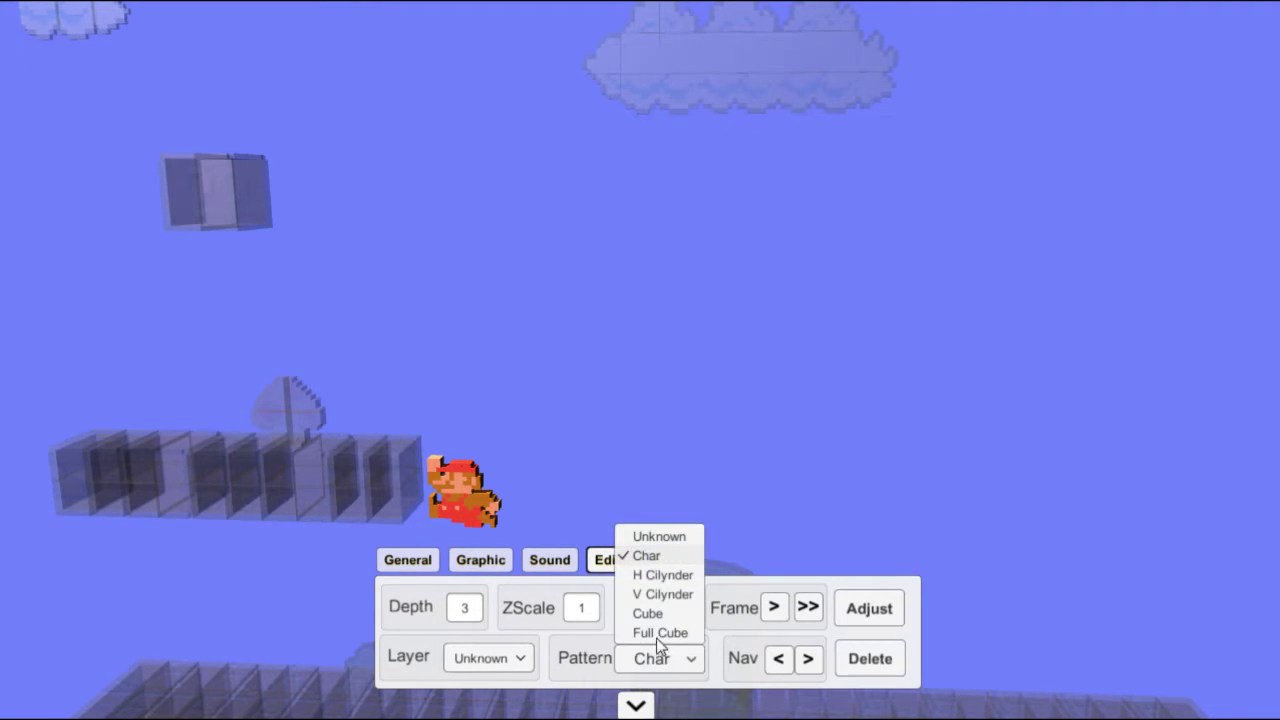
click(652, 574)
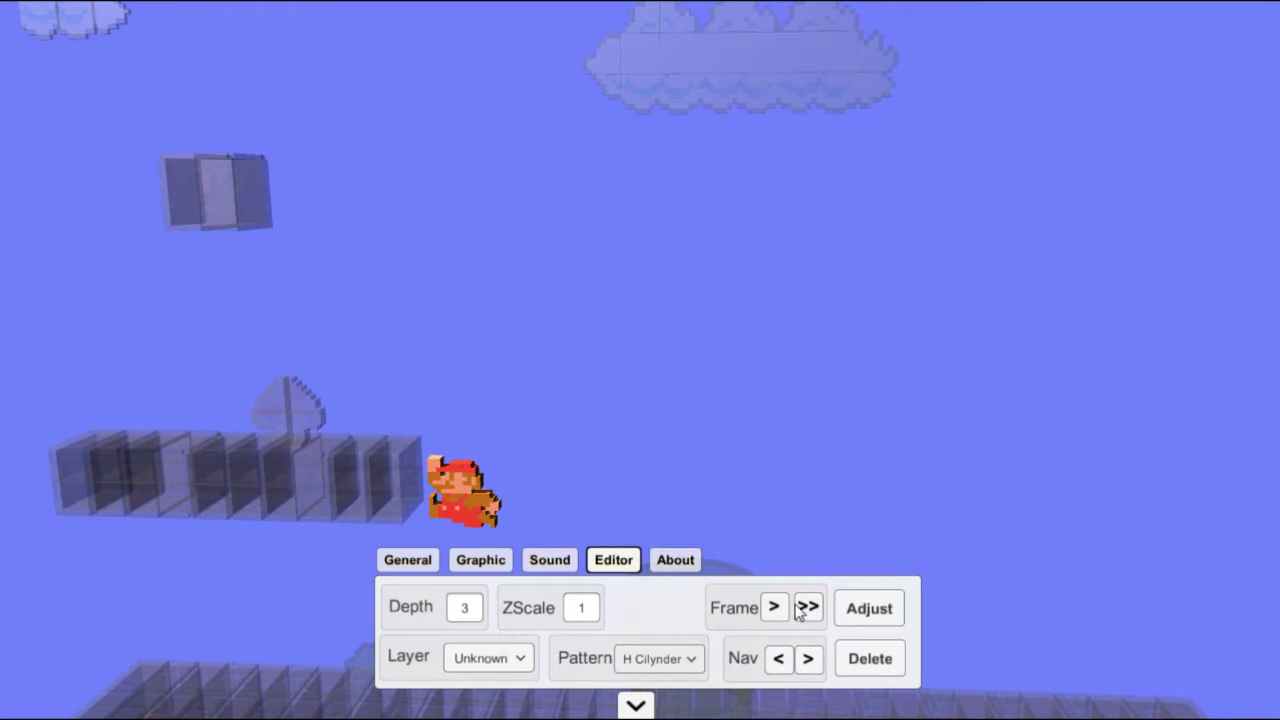
click(868, 610)
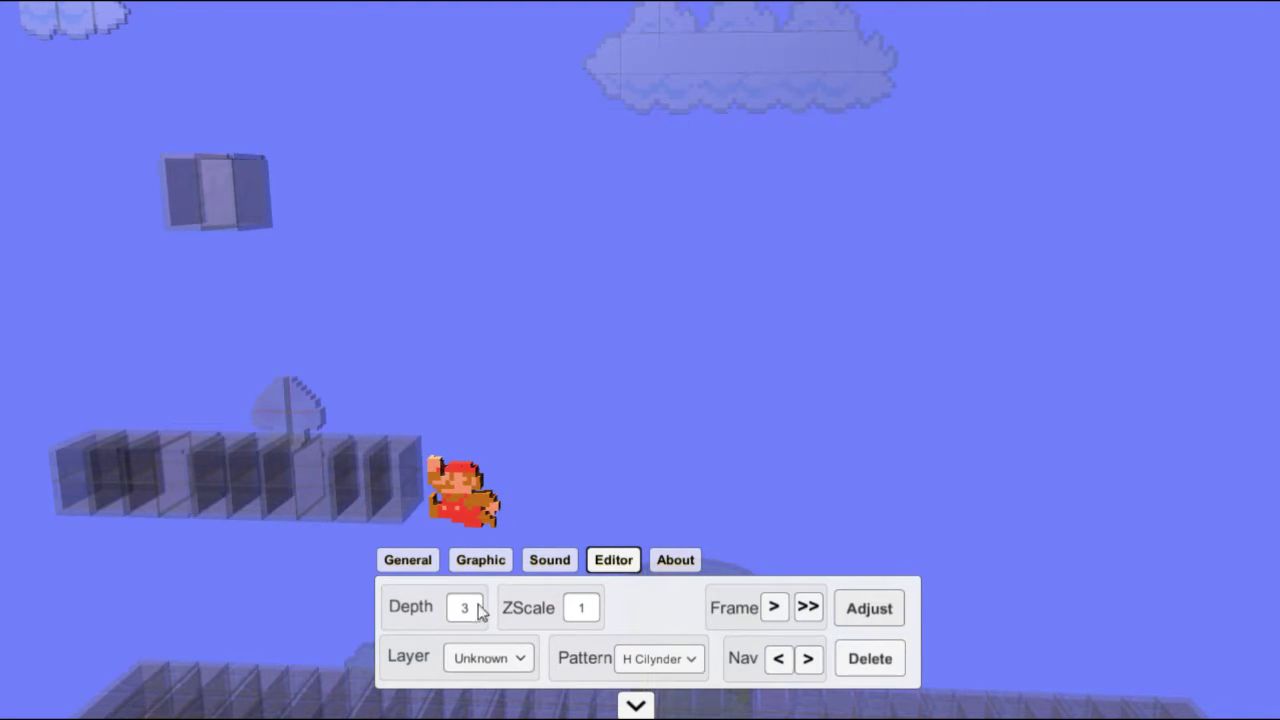
drag(470, 612, 450, 614)
text(32)
click(870, 610)
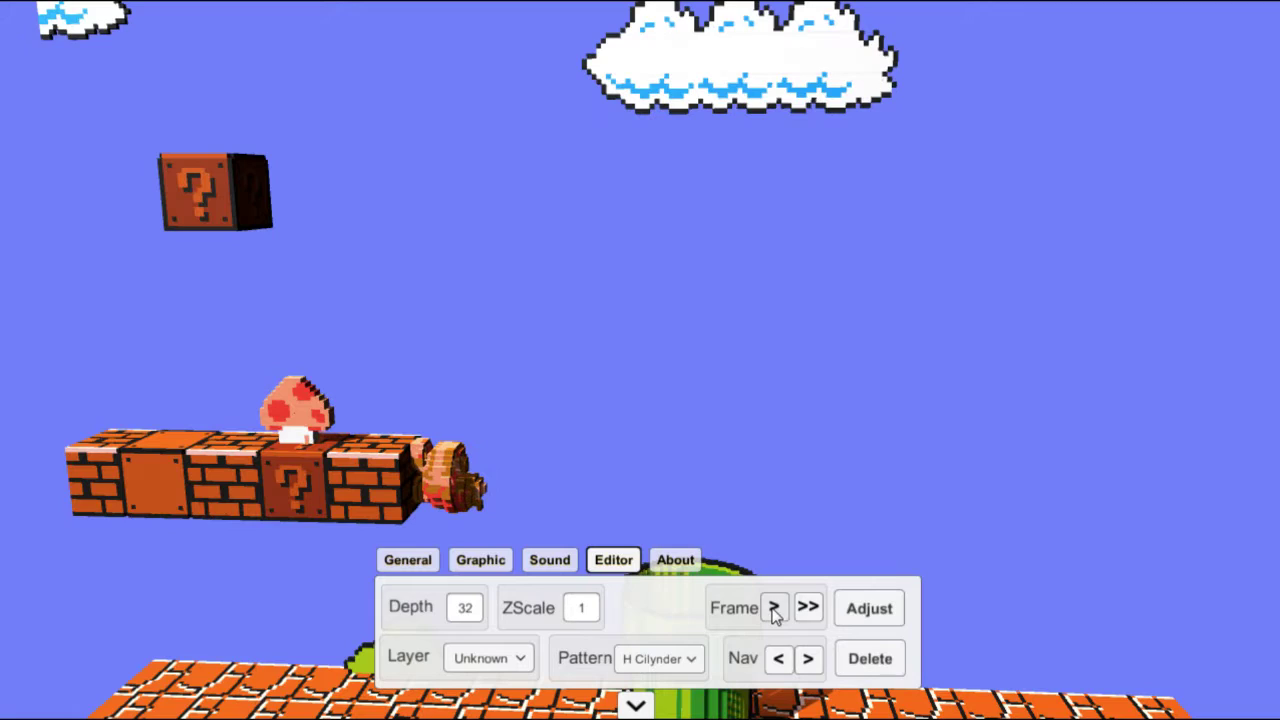
Step frames until Mario collects the mushroom for 1000 points, then select his new sprite.
click(775, 608)
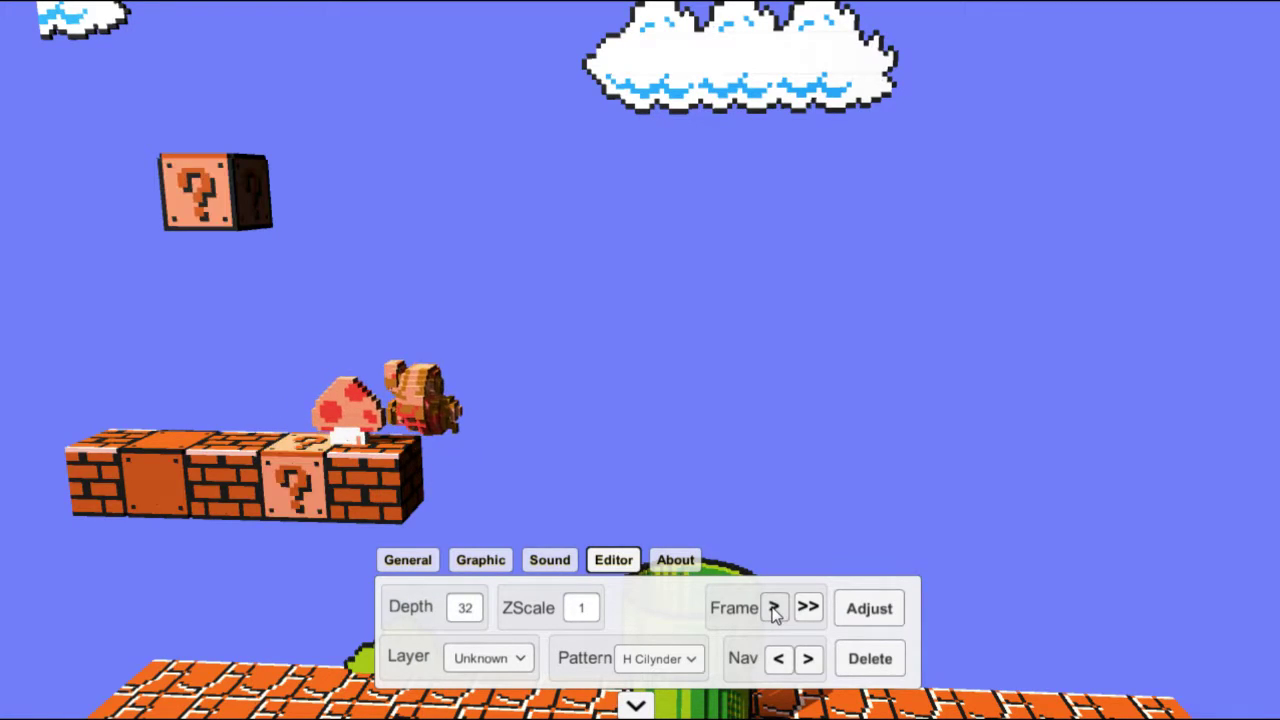
click(775, 608)
click(775, 608)
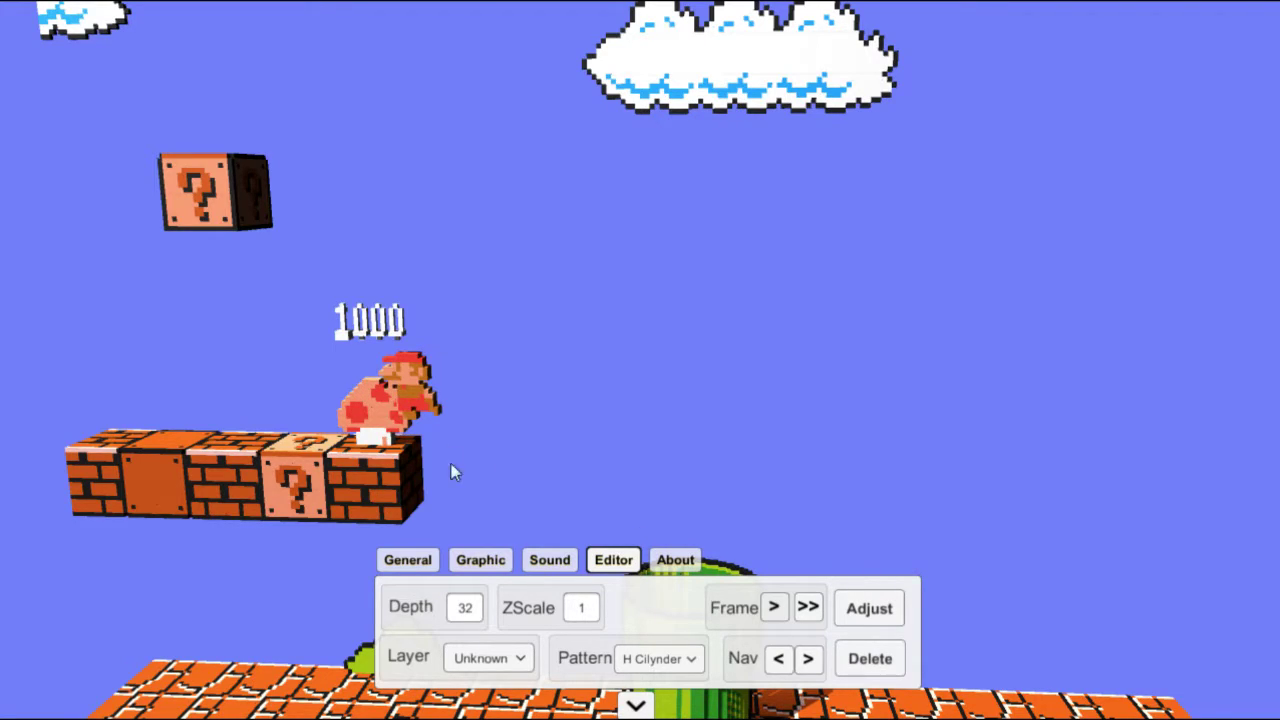
click(416, 388)
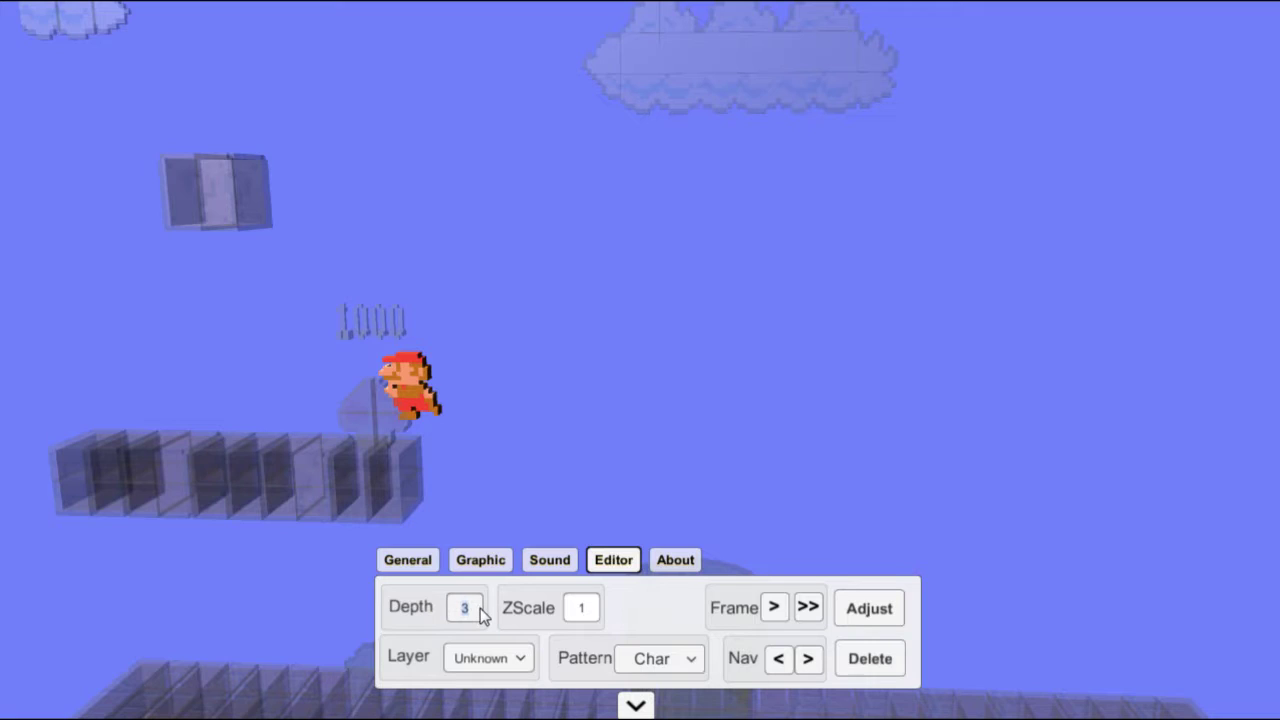
Set this Mario pose to depth 32 with the H Cylinder pattern.
text(32)
click(650, 658)
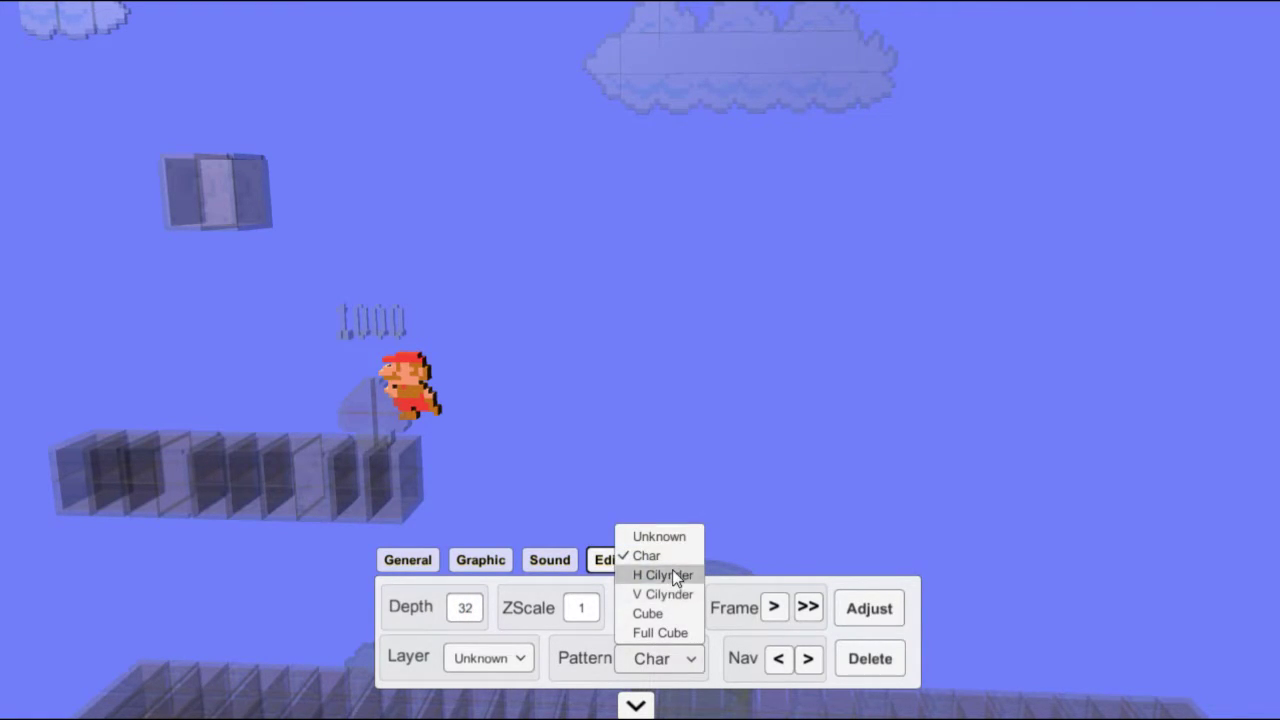
click(663, 574)
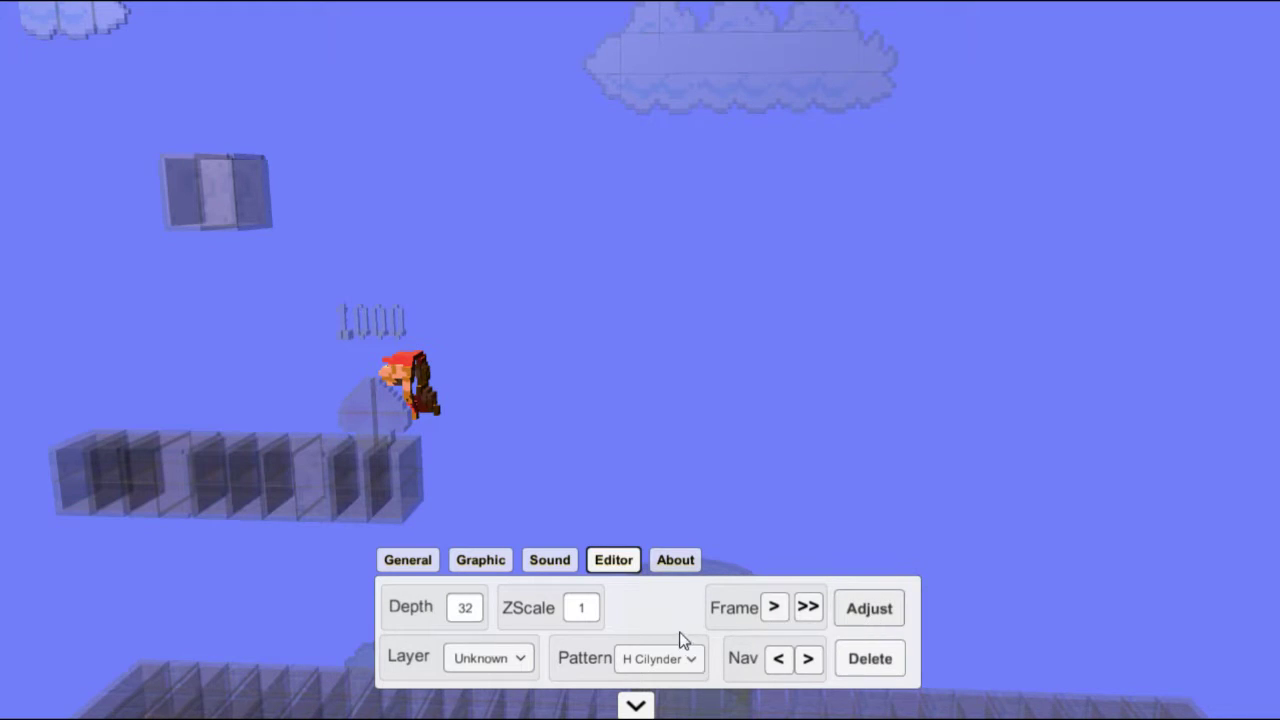
Step frame by frame as big Mario leaps up beside the ? block.
click(773, 607)
click(773, 607)
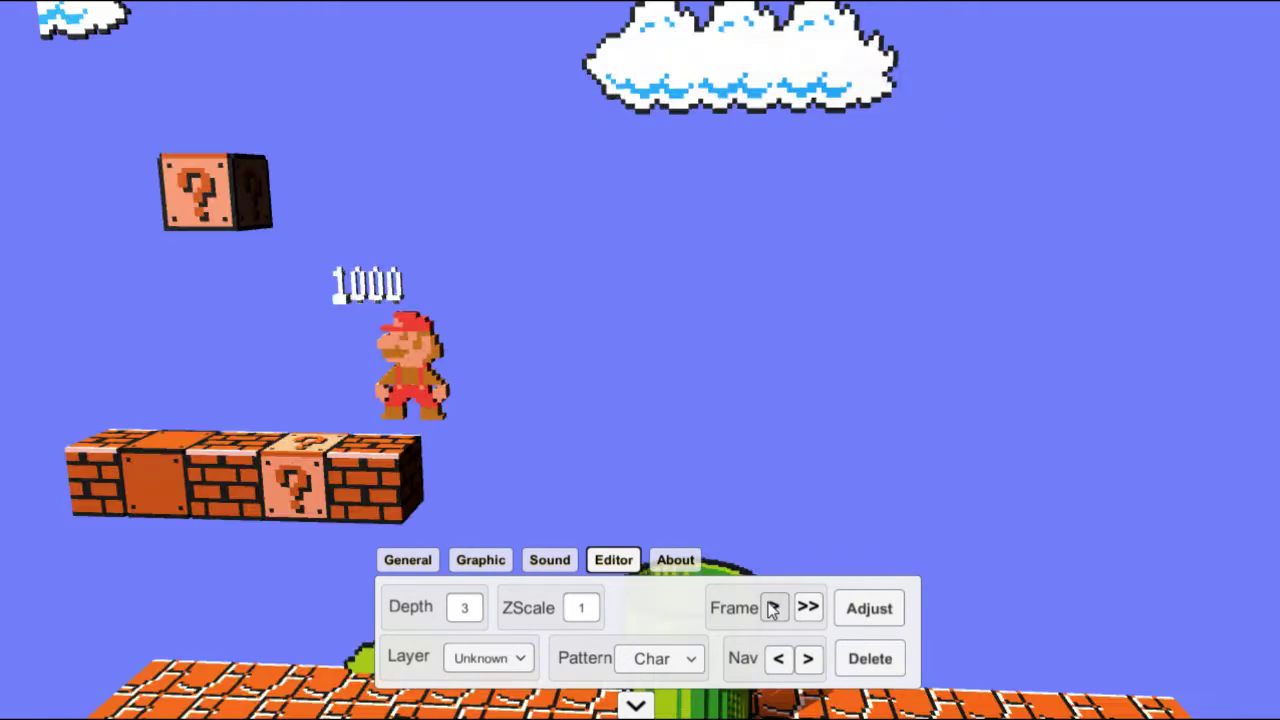
click(773, 607)
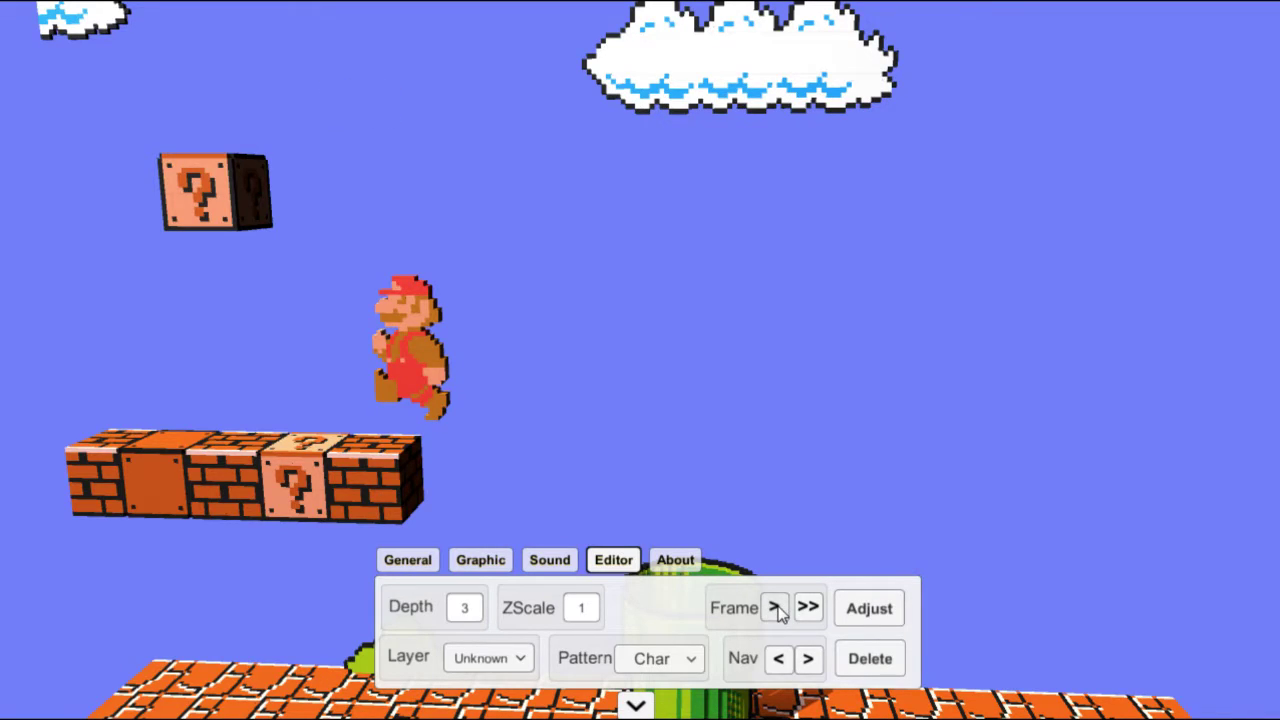
click(777, 609)
click(777, 609)
click(777, 609)
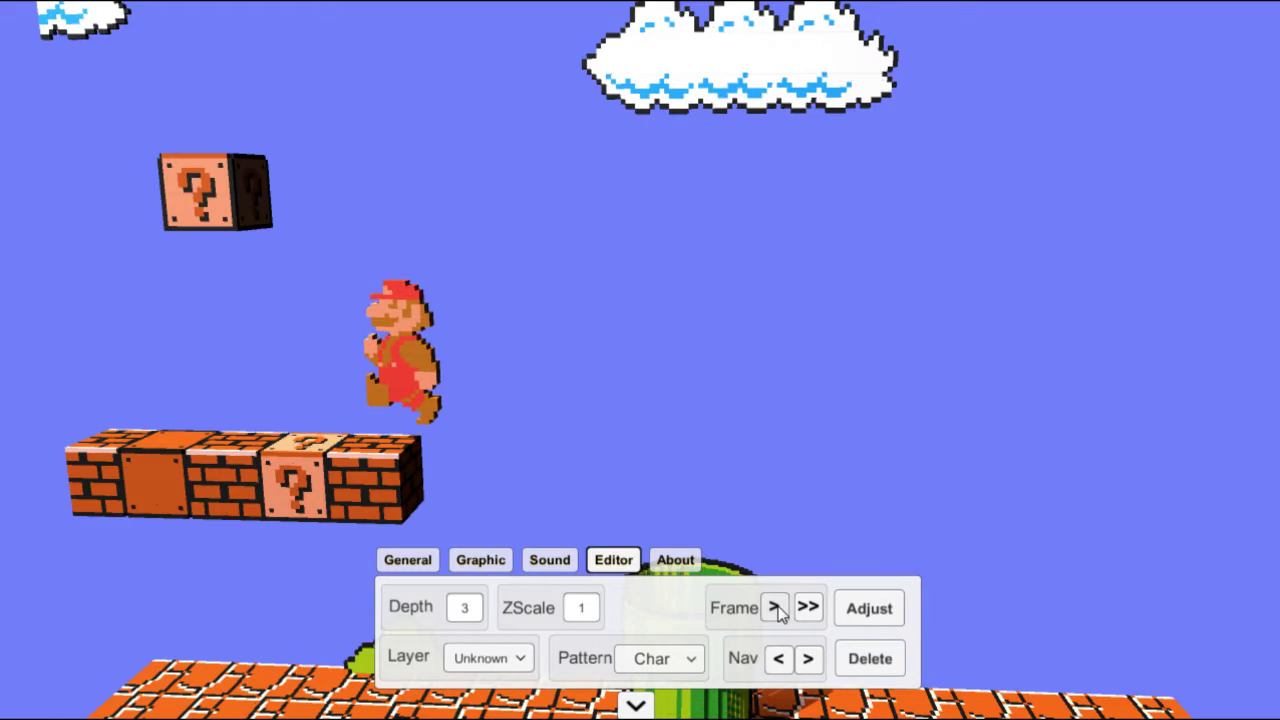
click(777, 609)
click(777, 609)
click(777, 609)
click(777, 609)
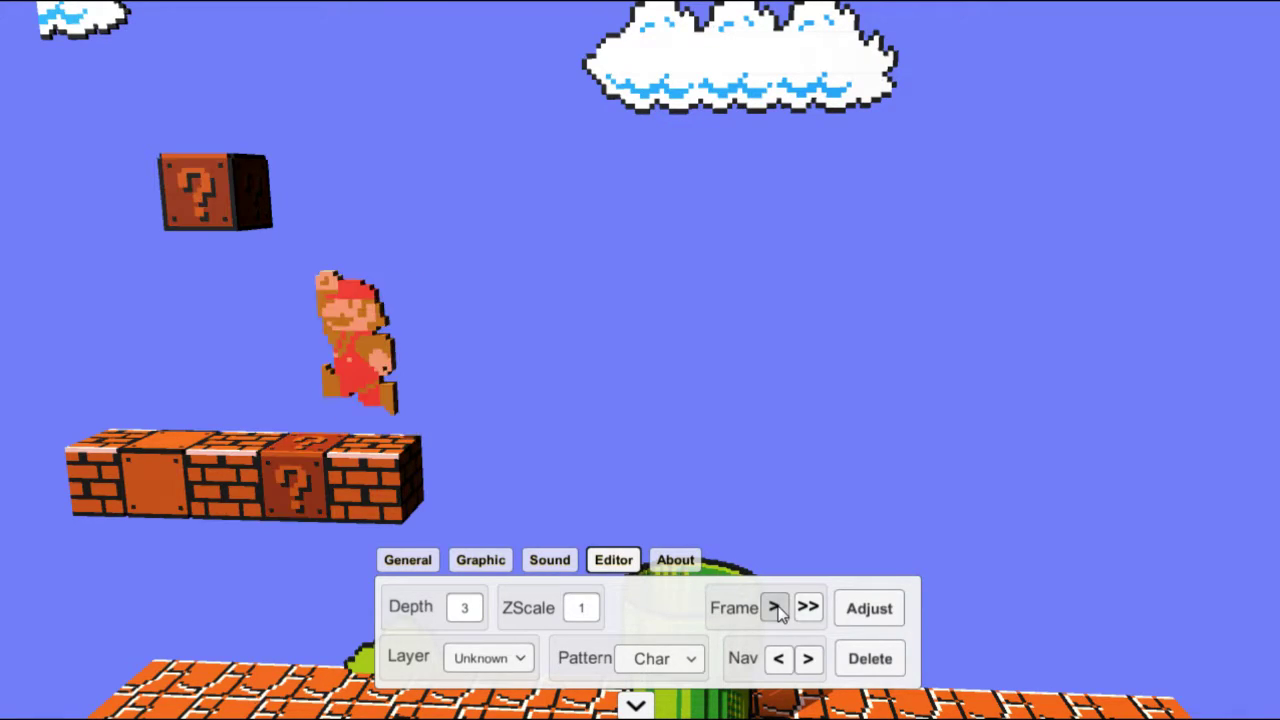
click(777, 609)
click(777, 609)
click(777, 609)
click(777, 609)
click(777, 609)
click(777, 609)
click(777, 609)
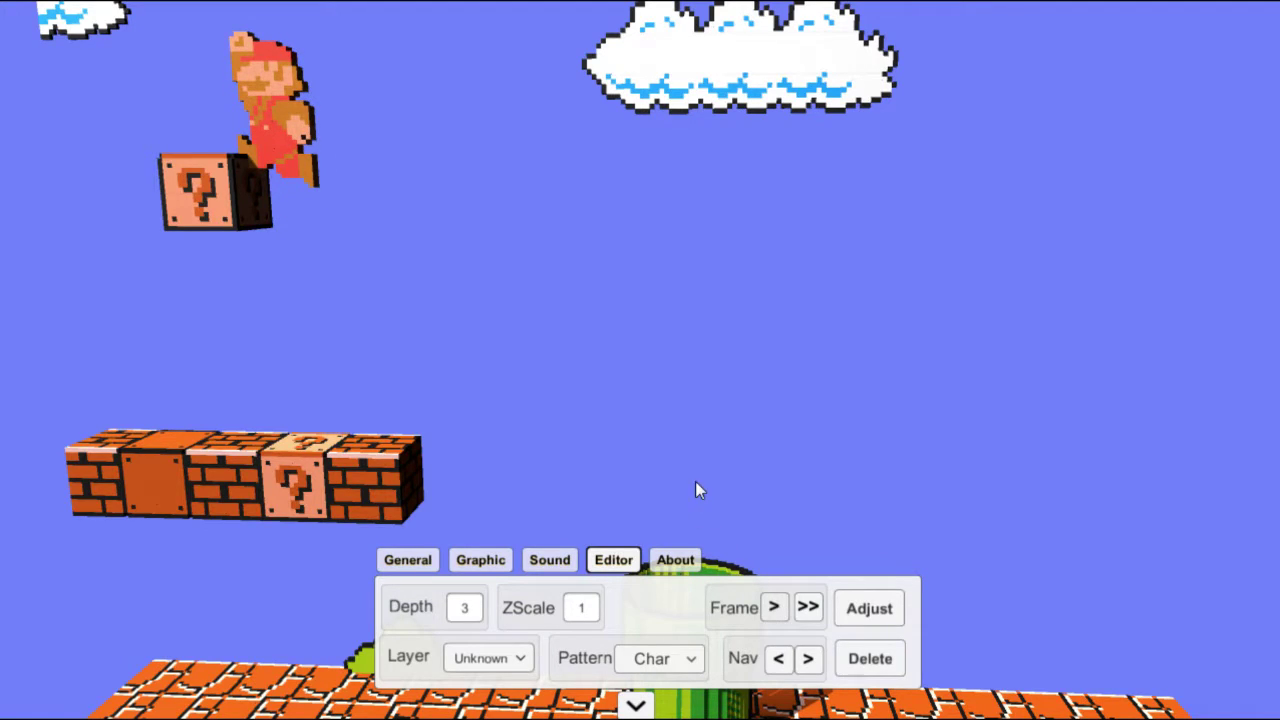
Select the green pipe and rebuild it with the H Cylinder pattern.
drag(731, 483, 723, 515)
click(720, 520)
drag(837, 514, 726, 499)
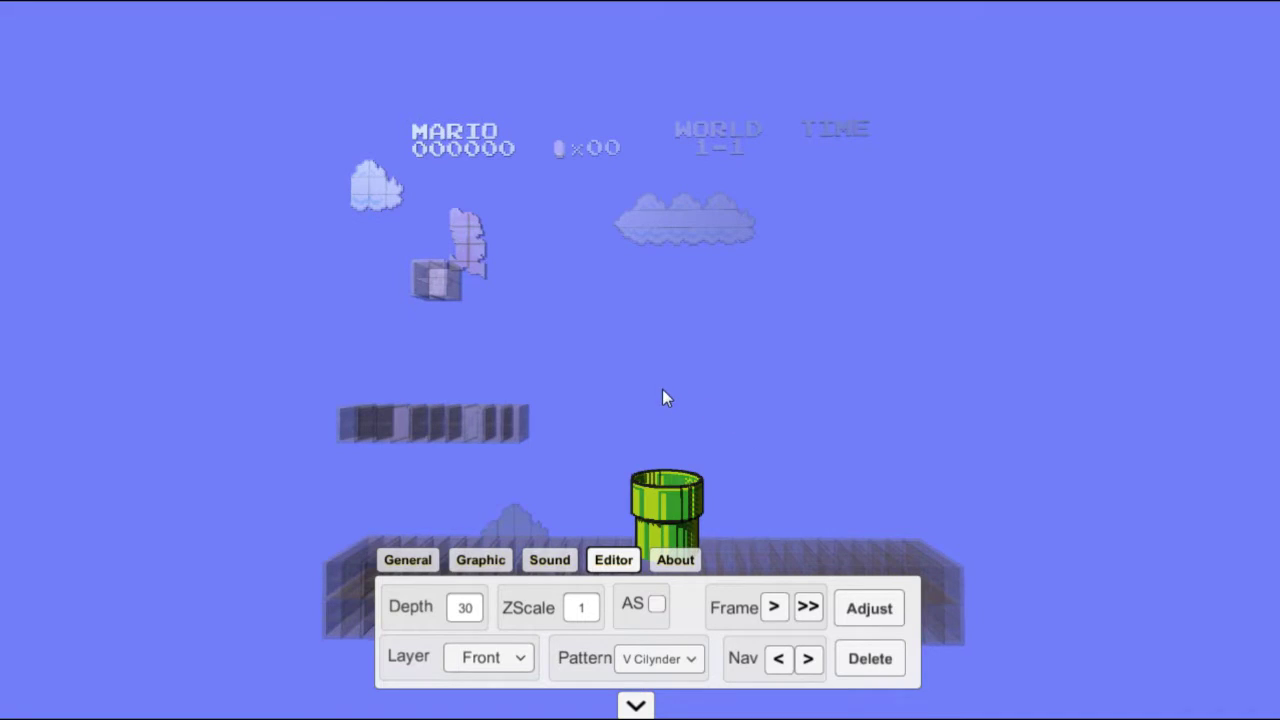
click(690, 660)
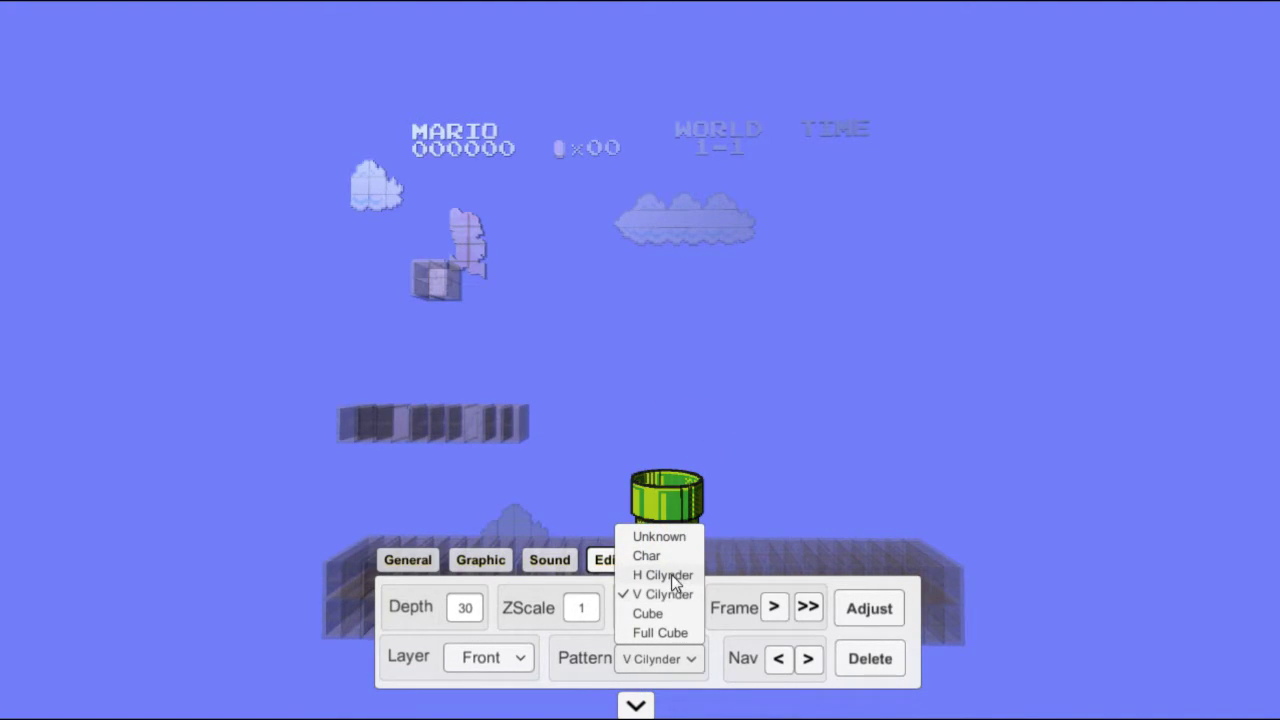
click(671, 575)
click(890, 607)
Switch the pipe's pattern to Char so it renders as an upright pipe.
drag(744, 496, 776, 460)
click(683, 660)
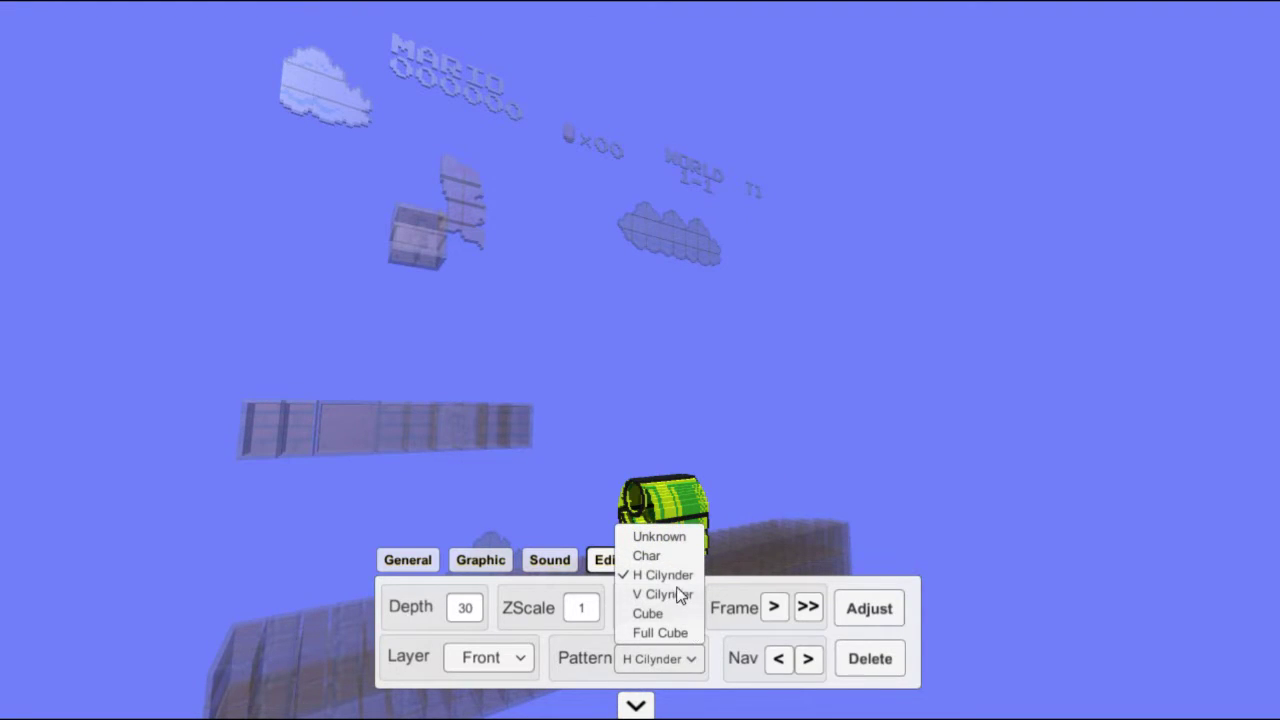
click(676, 553)
Rebuild the pipe and try it flattened at Depth 1, orbiting to inspect it.
click(869, 608)
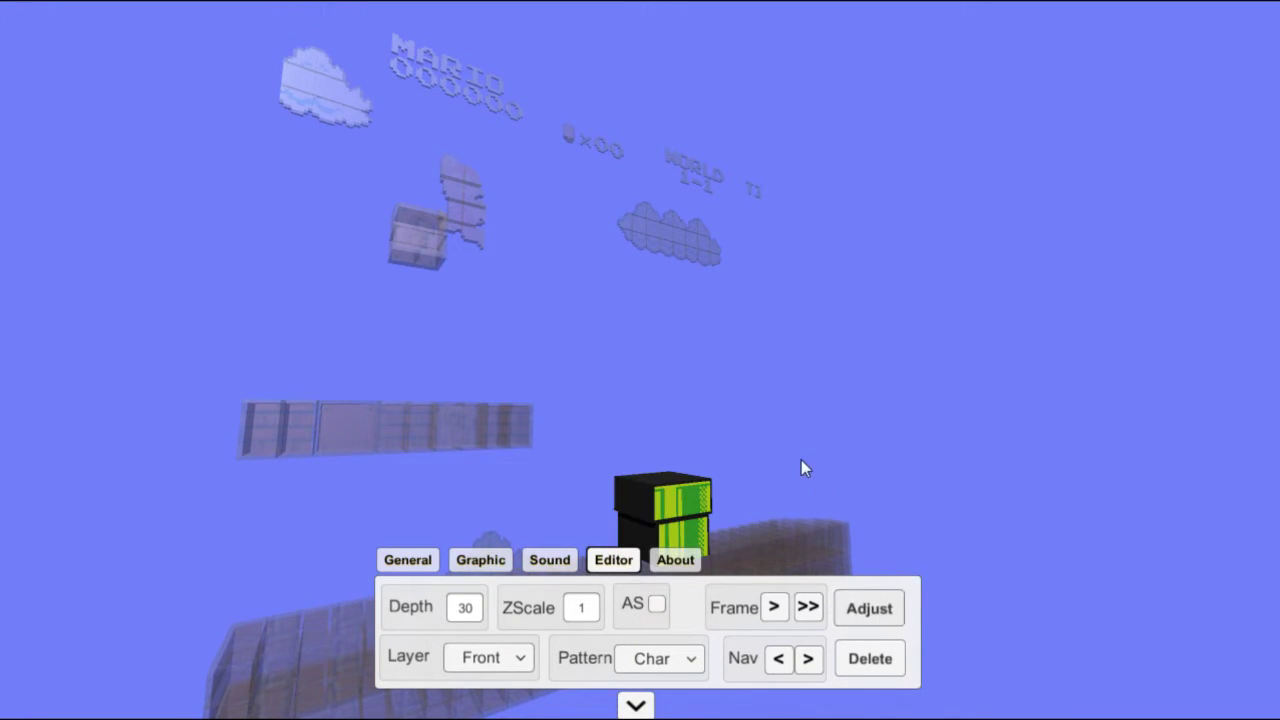
drag(801, 460, 757, 470)
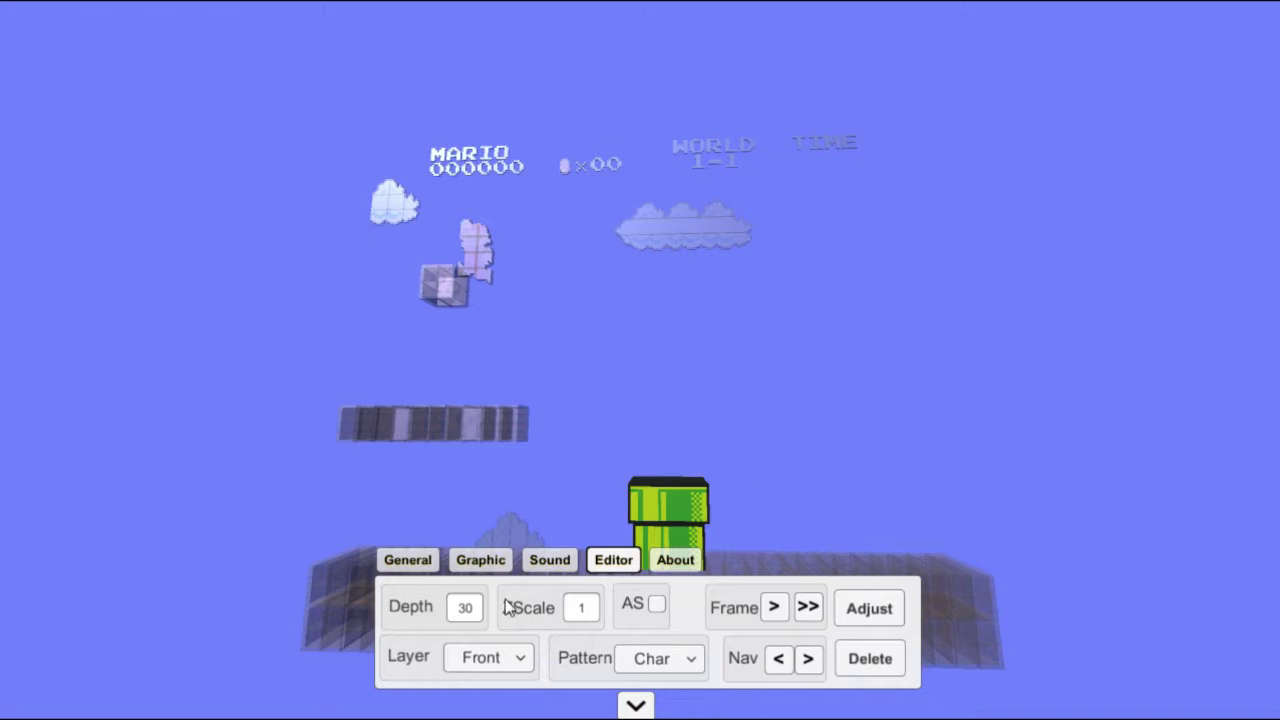
double_click(468, 608)
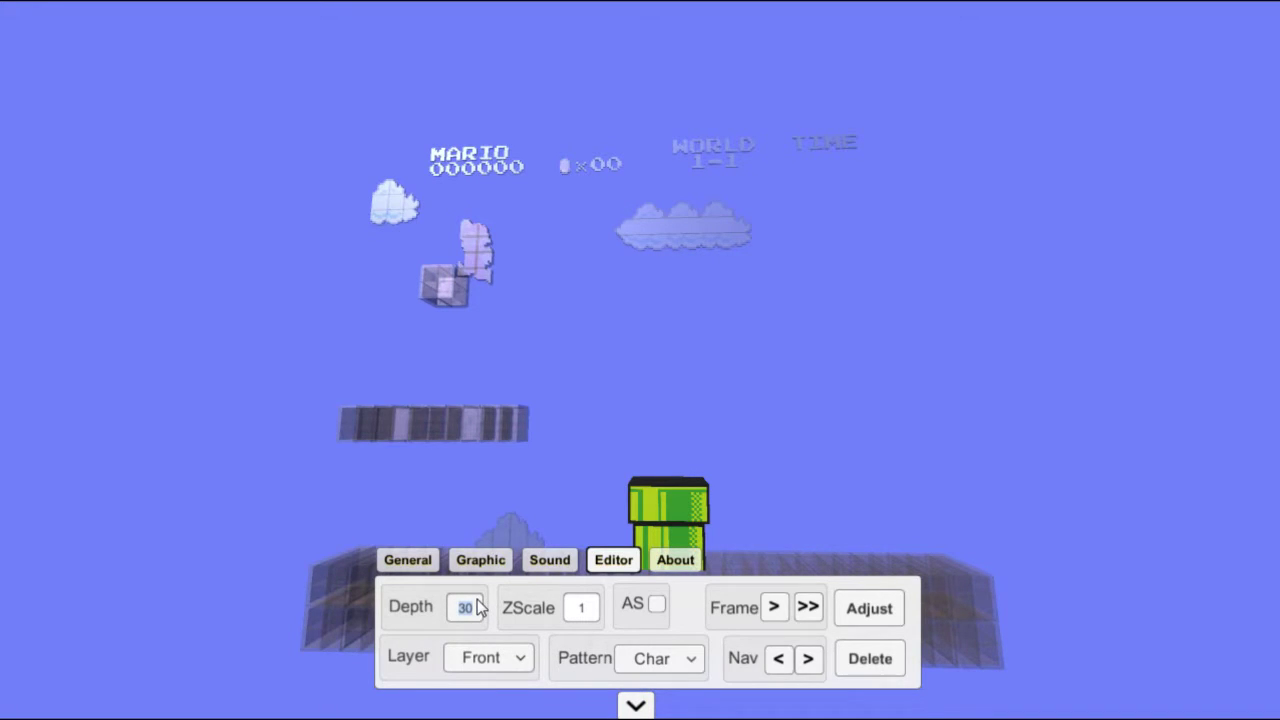
text(1)
click(850, 607)
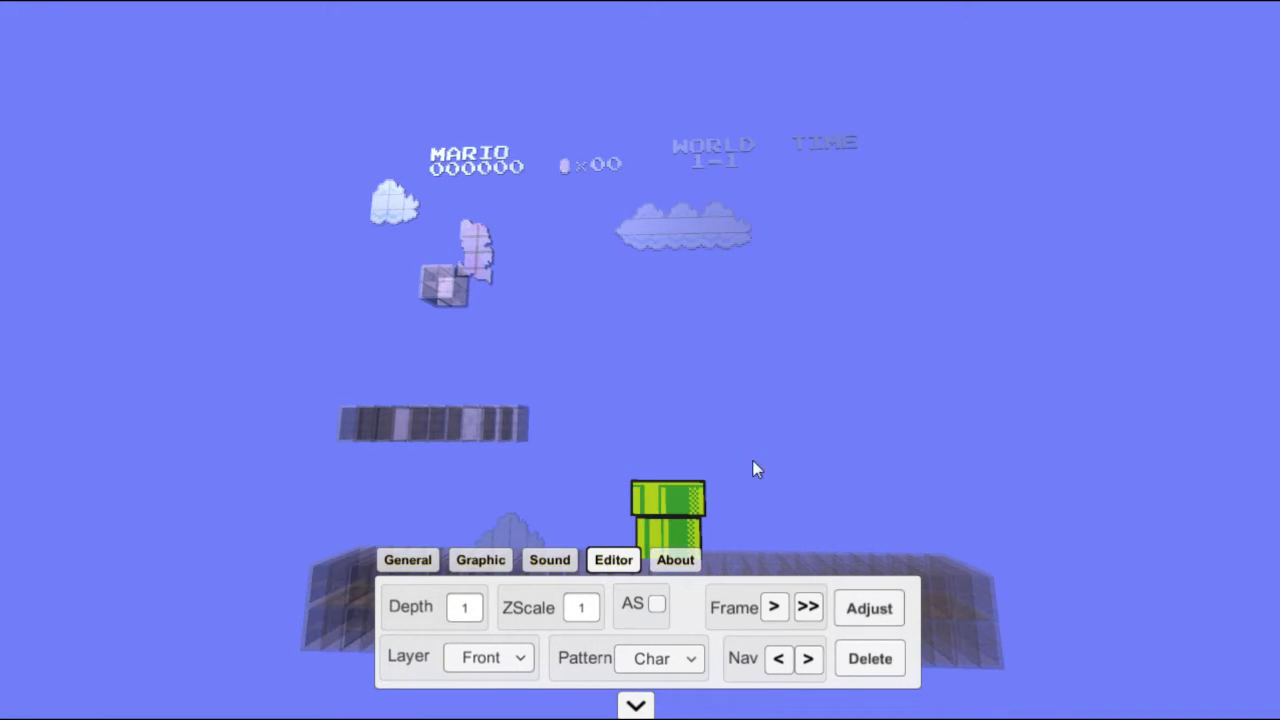
mouse_move(757, 474)
mouse_down()
mouse_move(823, 463)
mouse_move(740, 477)
mouse_move(744, 434)
mouse_move(766, 437)
mouse_move(766, 466)
mouse_move(751, 471)
mouse_up()
Rebuild the pipe at Depth 32 with the V Cilynder pattern and check its round top.
double_click(470, 607)
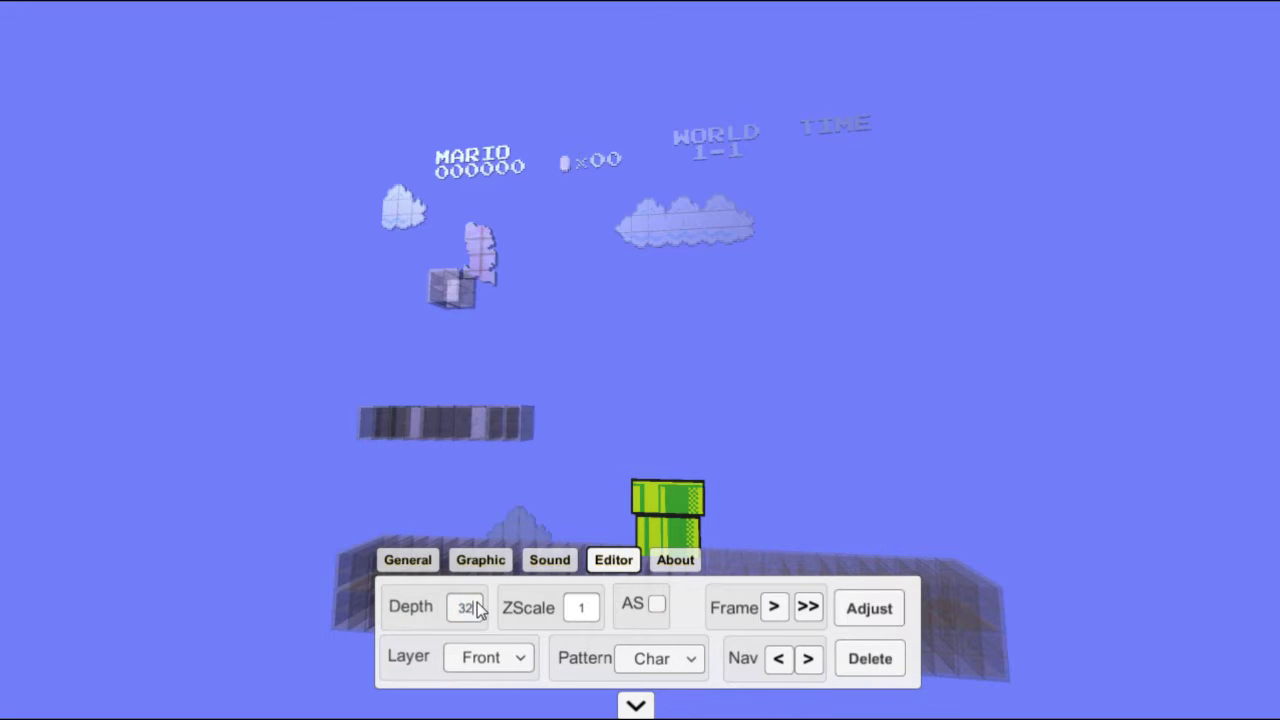
click(683, 658)
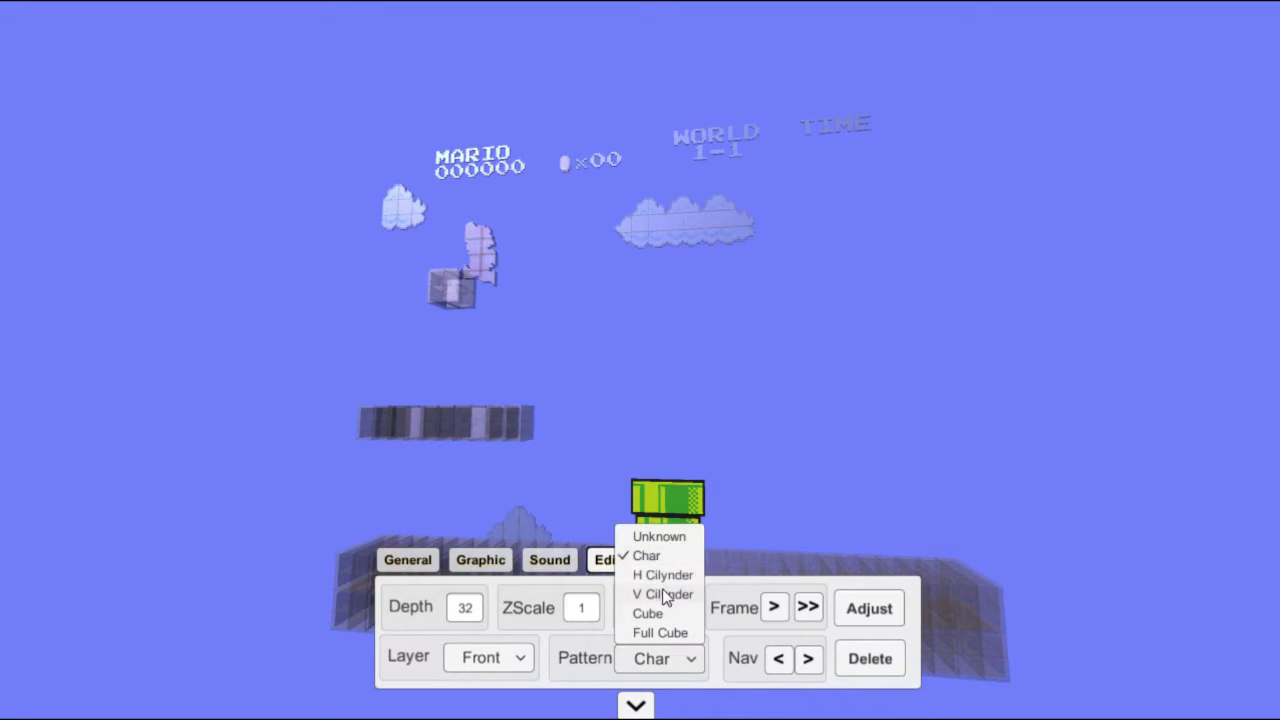
click(662, 587)
click(859, 612)
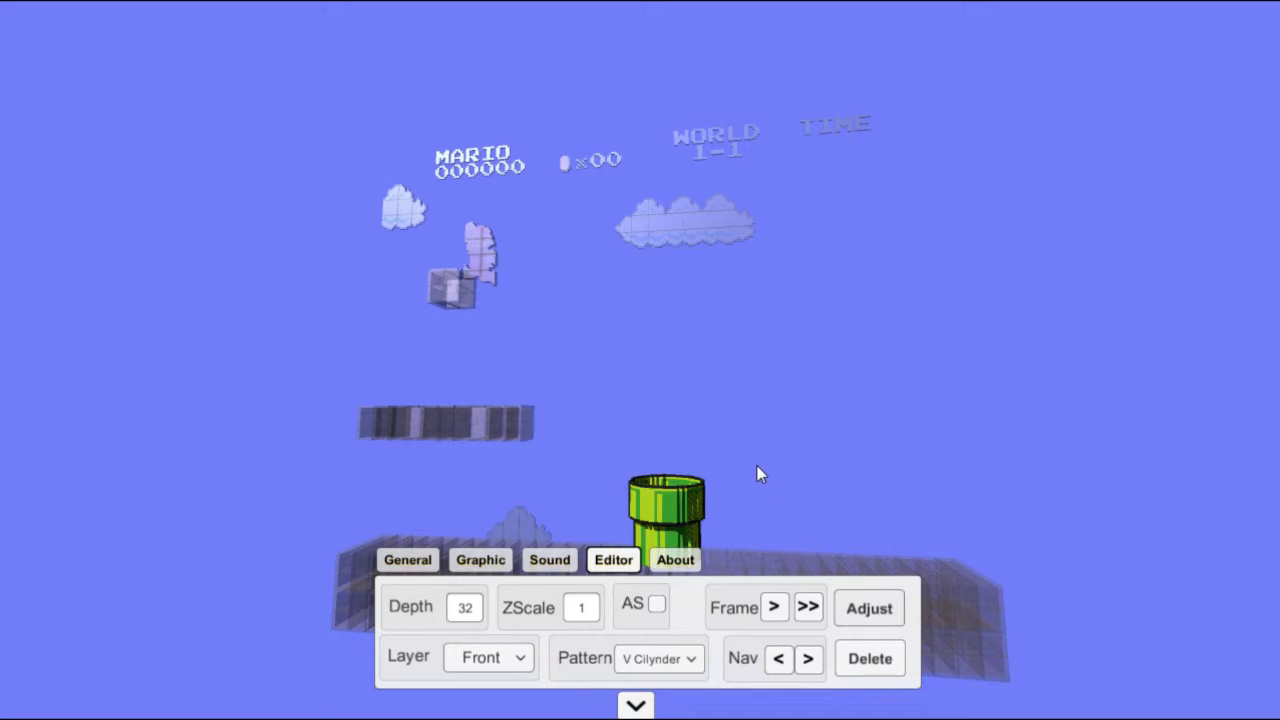
mouse_move(757, 474)
mouse_down()
mouse_move(767, 547)
mouse_move(749, 543)
mouse_move(774, 511)
mouse_move(757, 443)
mouse_move(755, 458)
mouse_up()
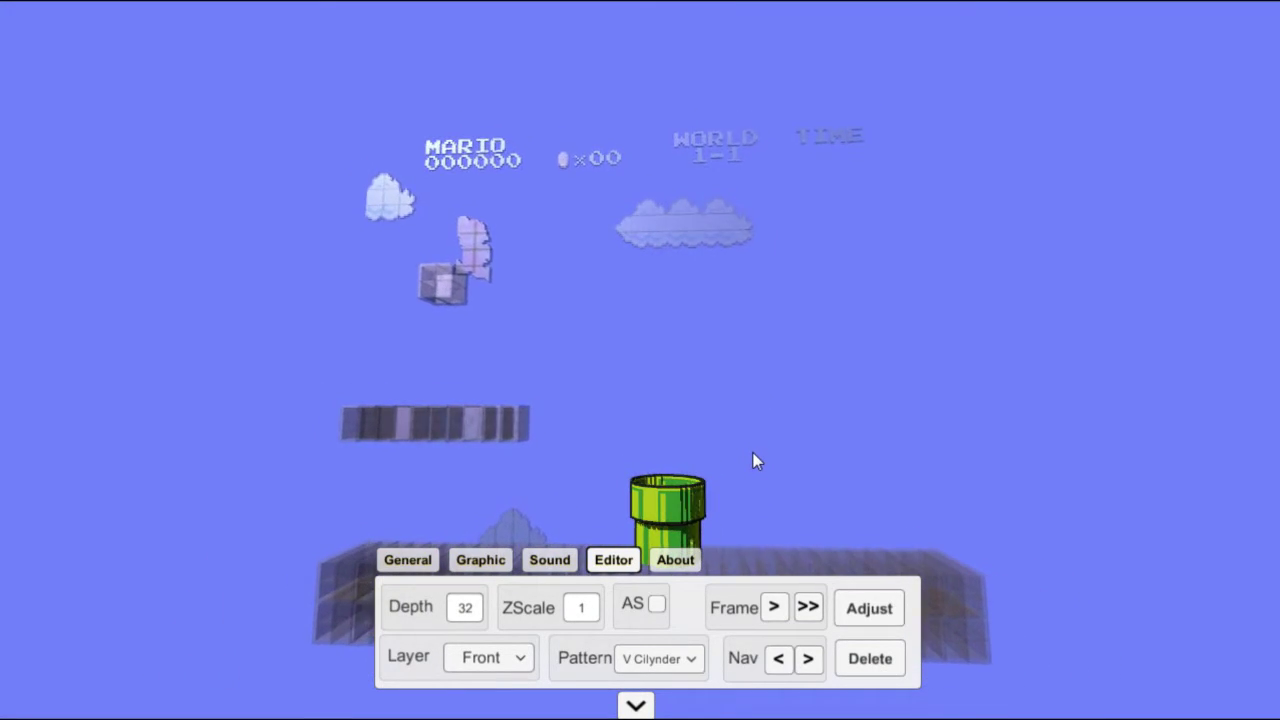
Advance the game several frames with Frame >>.
click(806, 607)
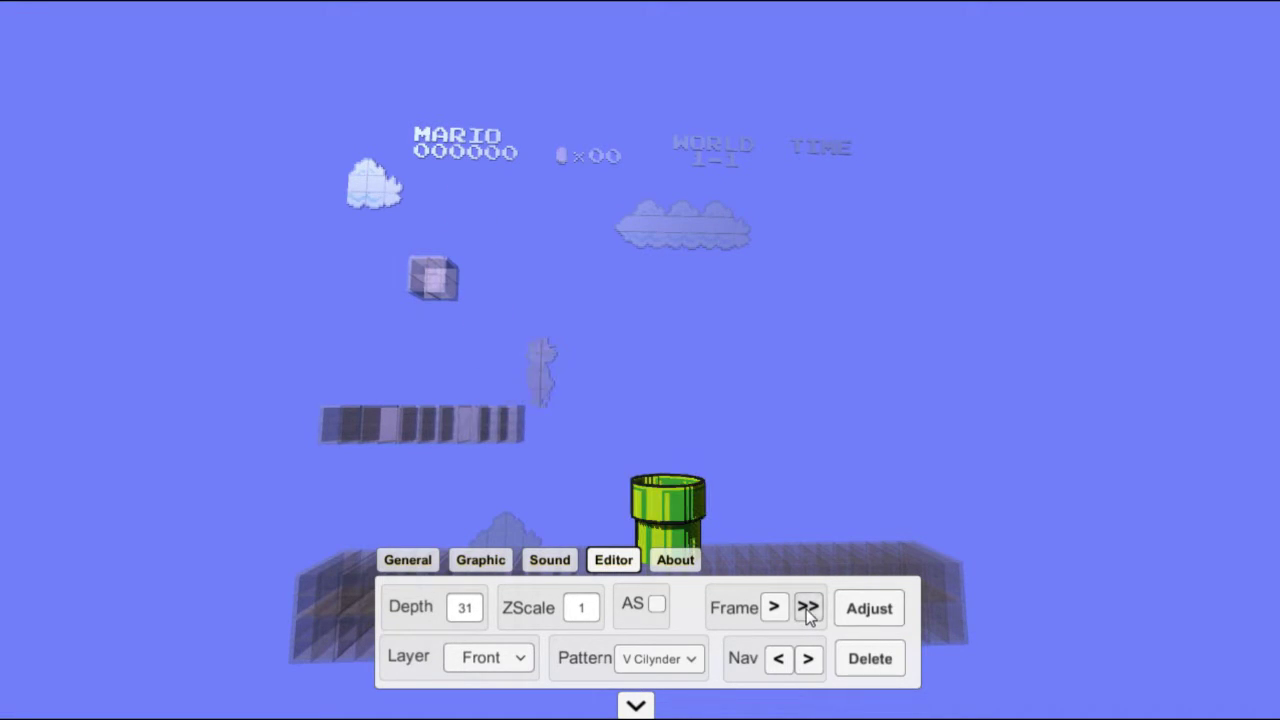
click(806, 607)
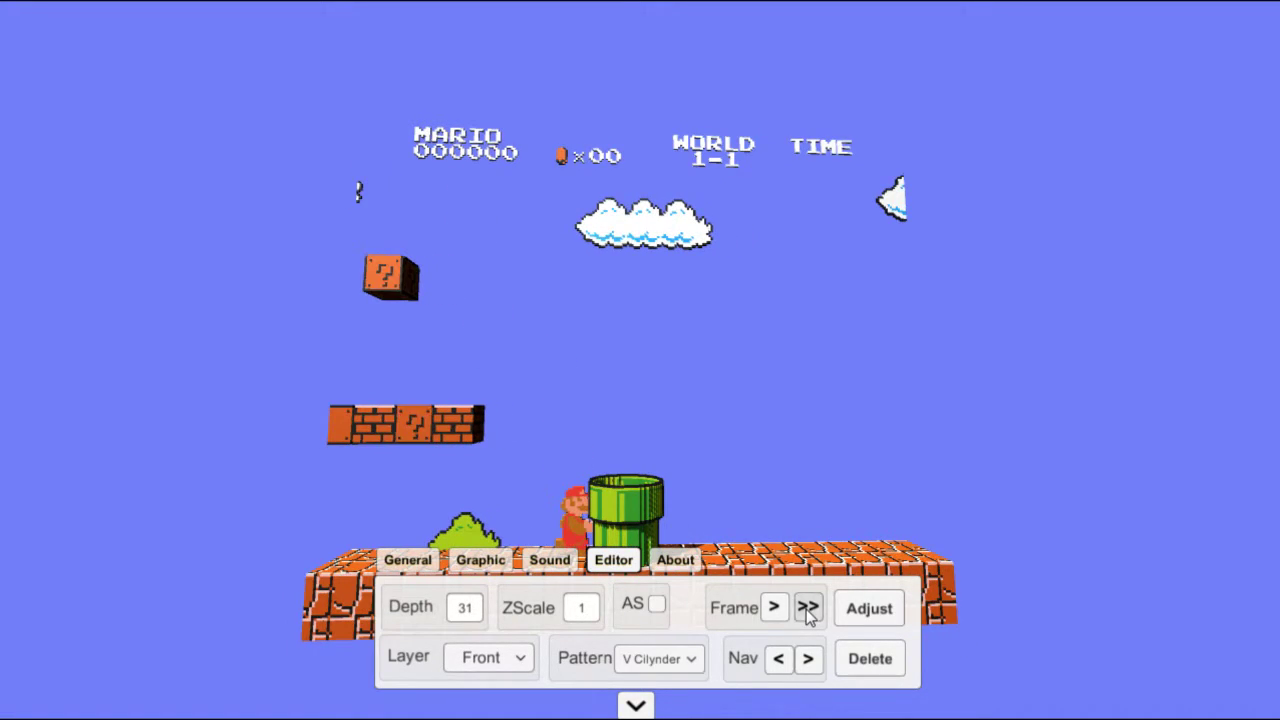
click(807, 608)
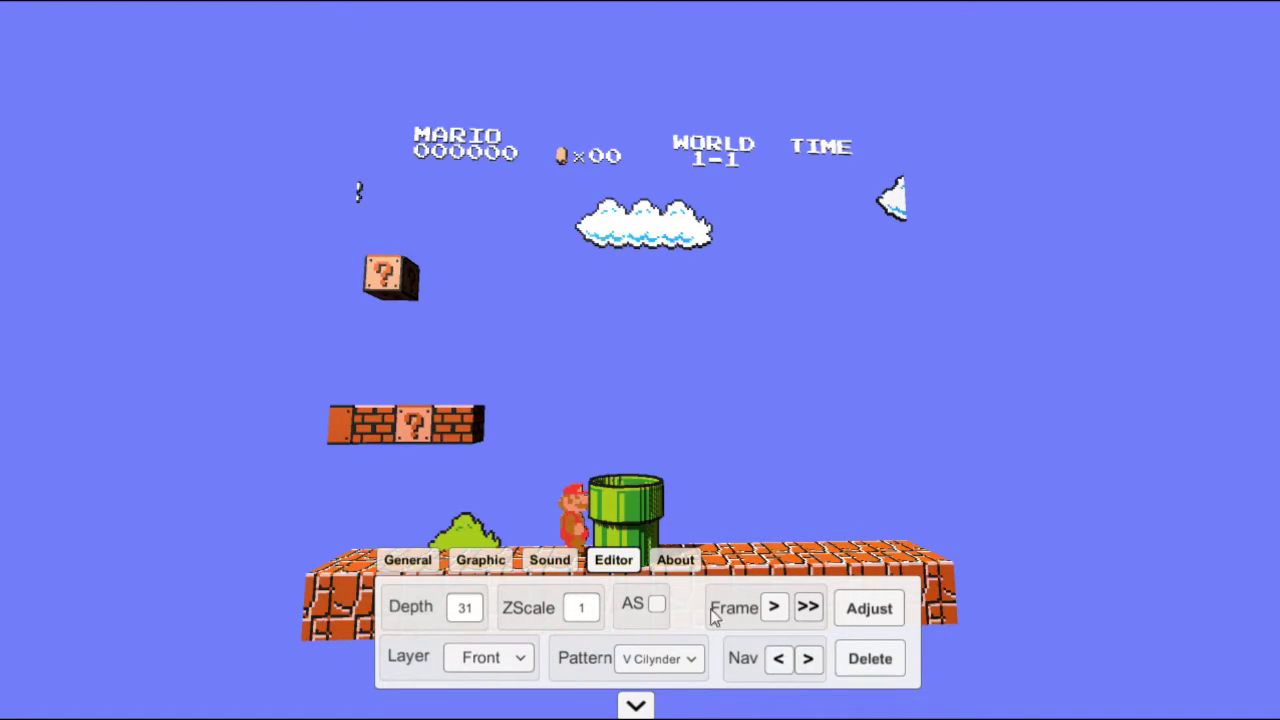
Cycle the editor through scene elements until the brick block is selected.
click(808, 658)
click(808, 658)
click(808, 658)
click(808, 658)
click(808, 658)
click(808, 658)
click(808, 658)
click(808, 658)
click(808, 658)
click(808, 658)
click(806, 659)
click(777, 659)
click(777, 659)
click(808, 658)
Step along the score and coin digits and the WORLD 1-1 characters.
click(816, 668)
click(816, 668)
click(816, 668)
click(816, 668)
click(808, 659)
click(808, 659)
click(808, 659)
click(808, 659)
Step on through the elements to the pipe, the ground and the cloud.
click(818, 667)
click(818, 667)
click(818, 667)
click(818, 667)
click(818, 667)
click(818, 667)
click(818, 667)
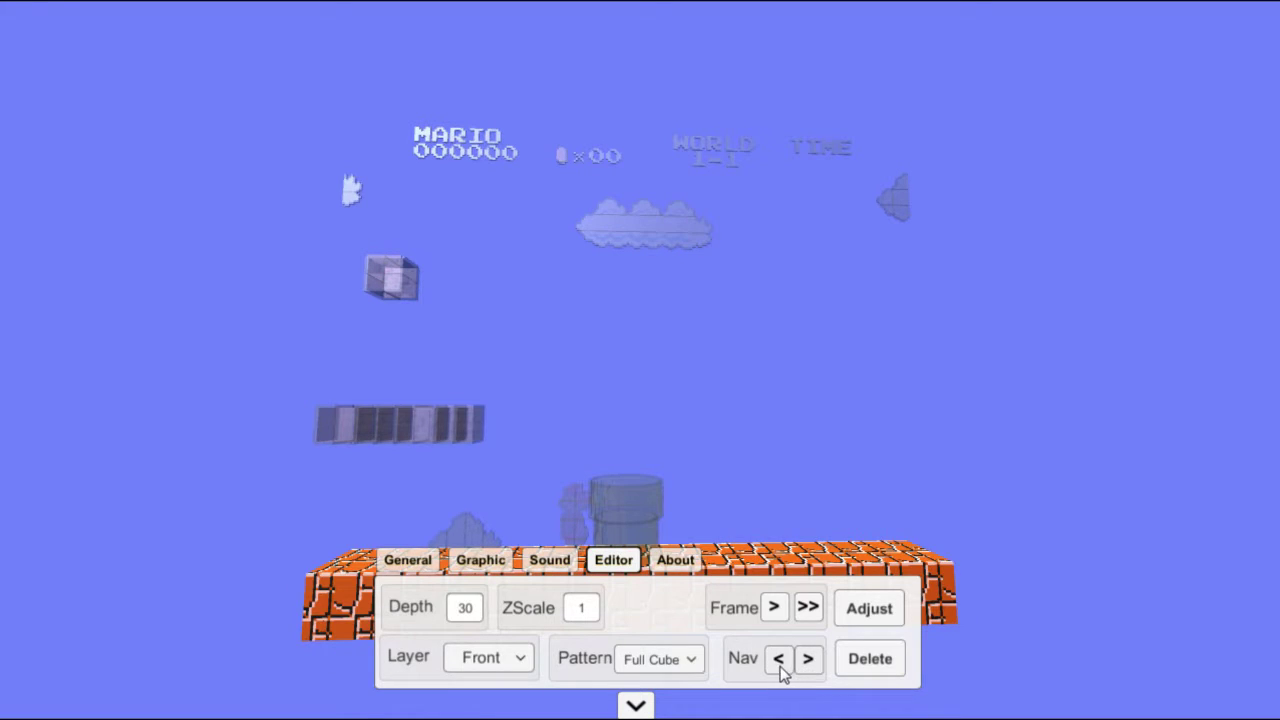
click(780, 668)
click(781, 669)
click(808, 665)
click(780, 666)
Select the pipe, Mario, and the brick and question blocks in the floating row directly.
click(605, 500)
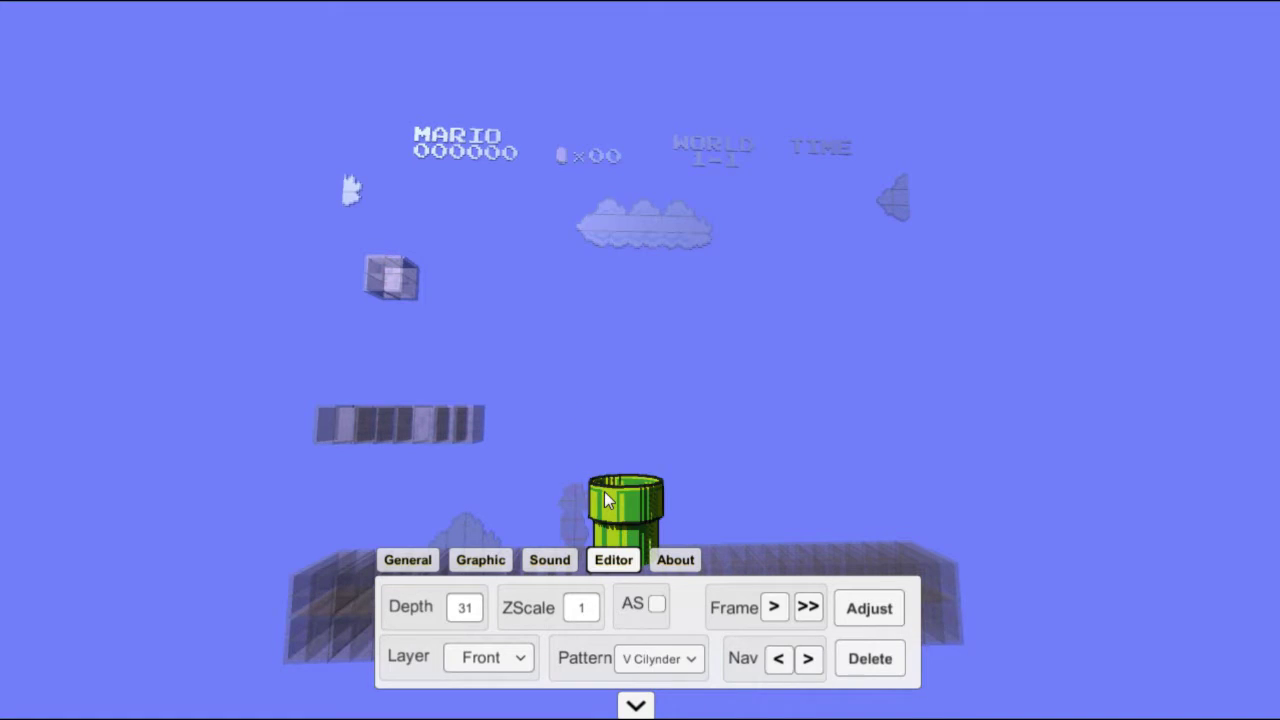
click(578, 510)
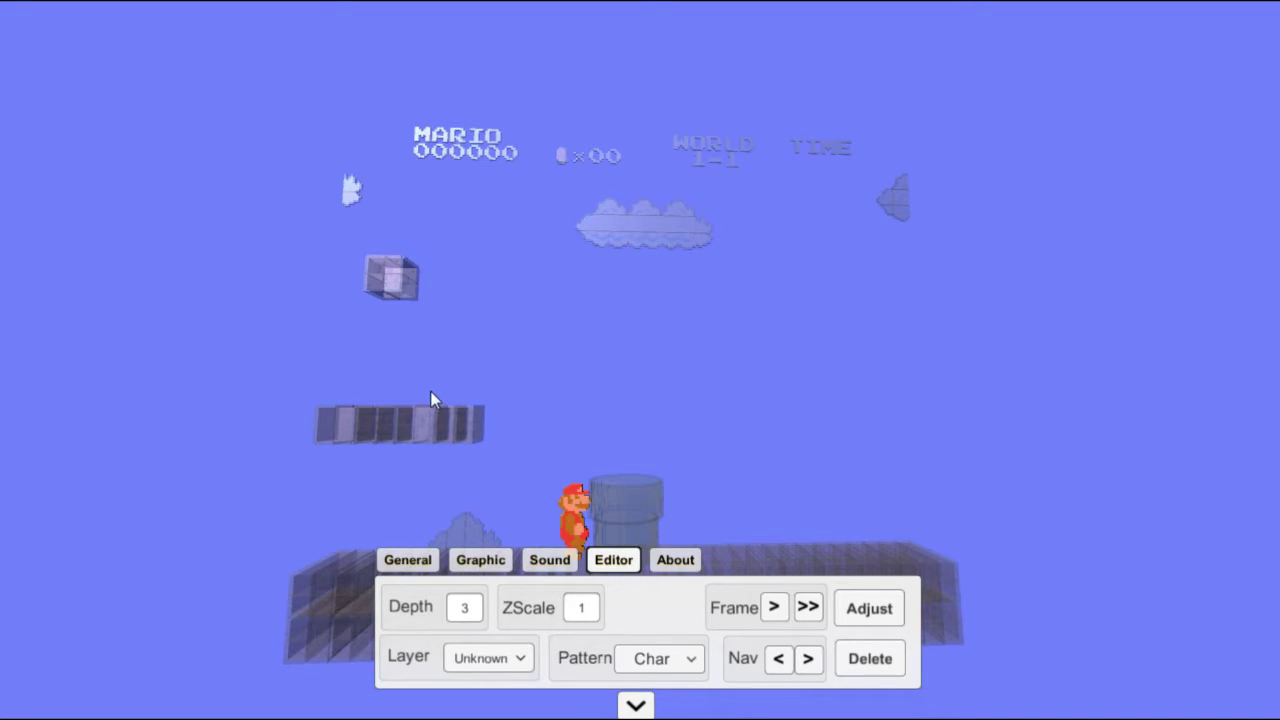
click(410, 425)
click(430, 432)
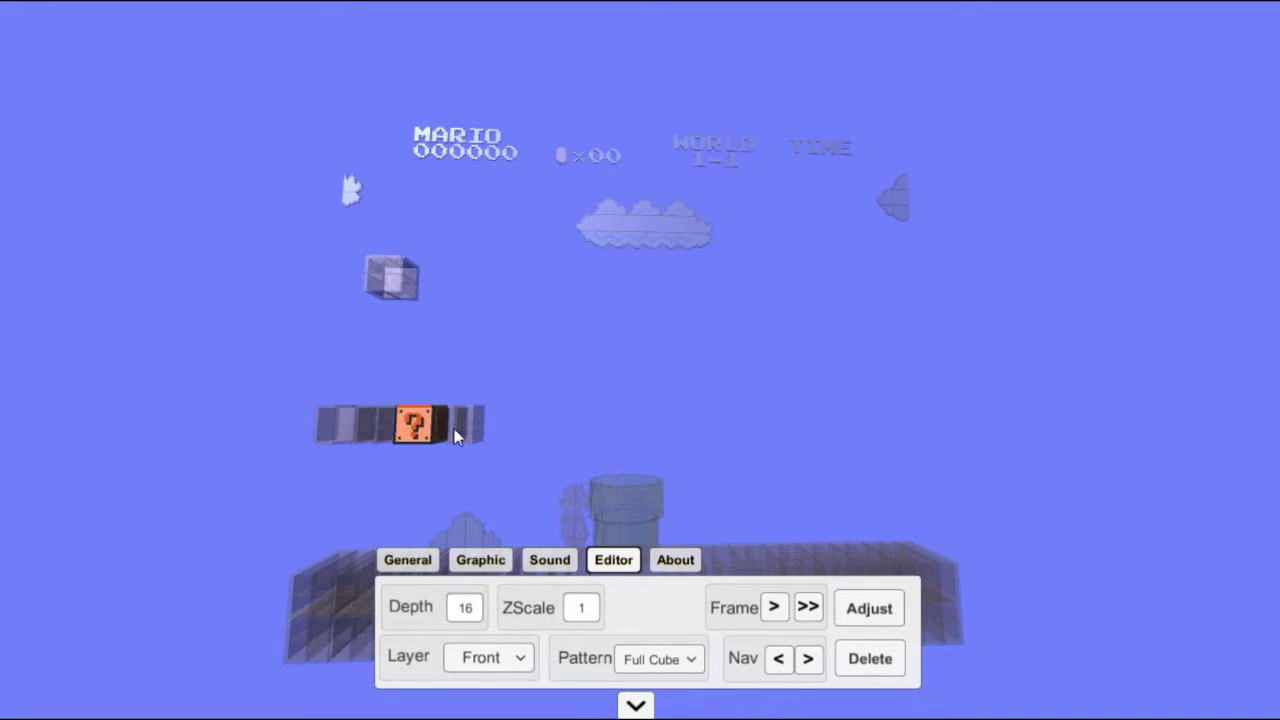
click(464, 434)
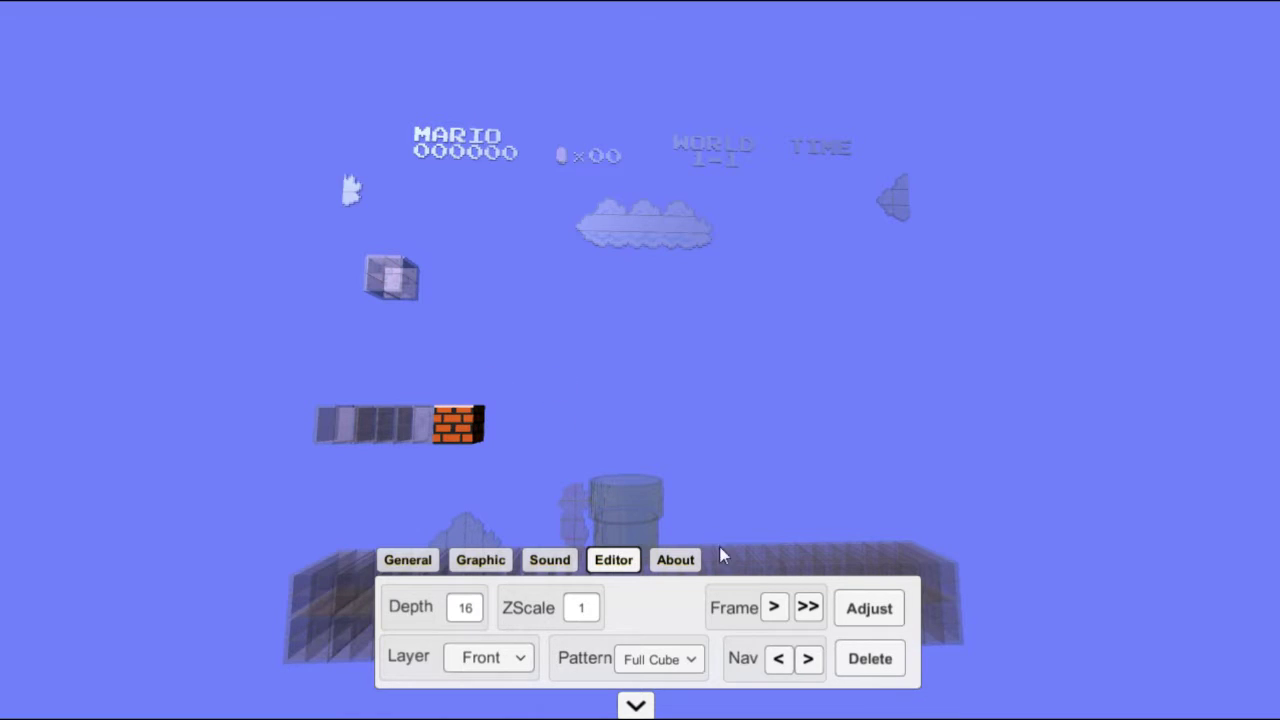
Step through the HUD characters on to Mario and the coin icon.
click(806, 659)
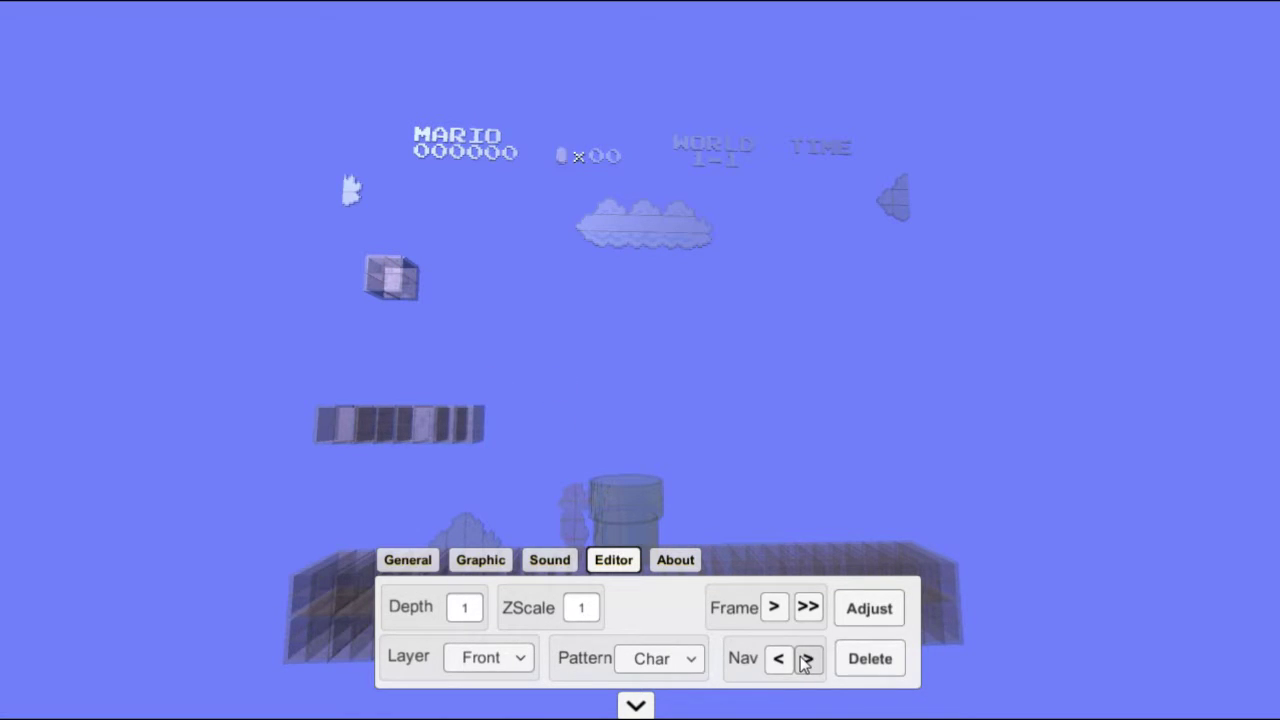
click(806, 659)
click(806, 659)
click(806, 659)
click(806, 659)
click(806, 659)
click(806, 659)
click(806, 659)
click(806, 659)
click(806, 659)
click(806, 659)
click(806, 659)
click(806, 659)
click(806, 659)
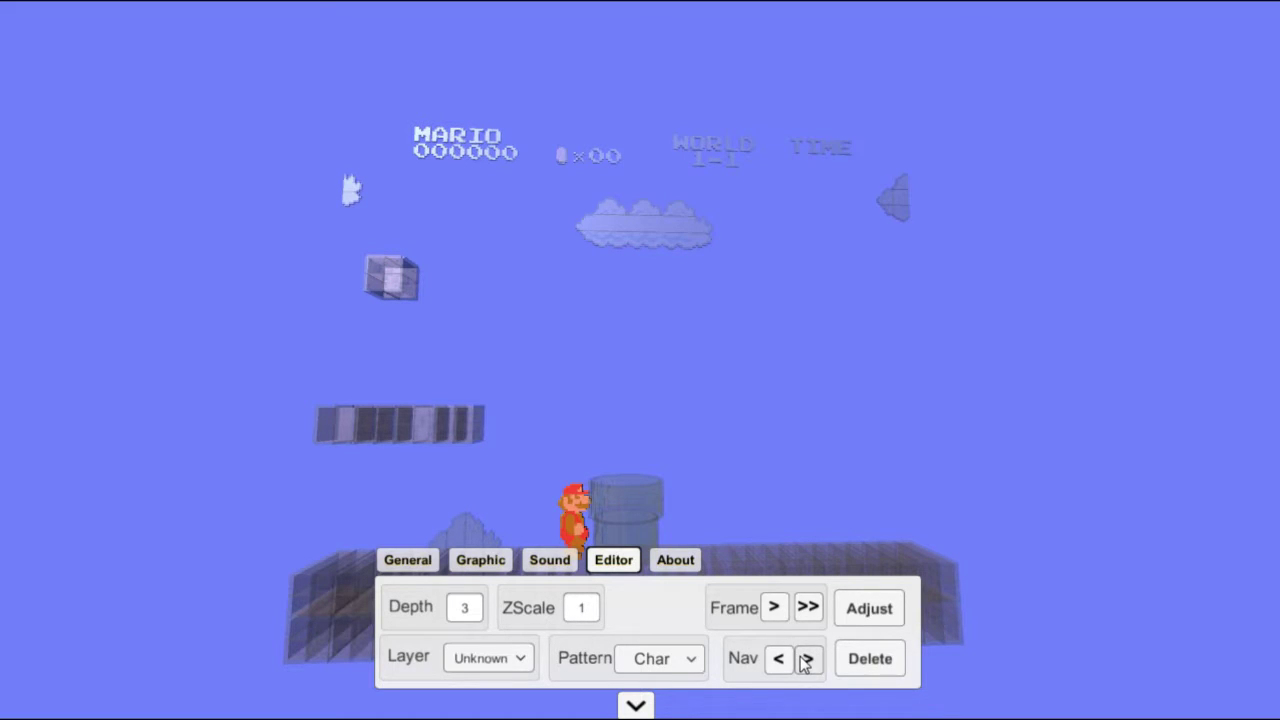
click(806, 659)
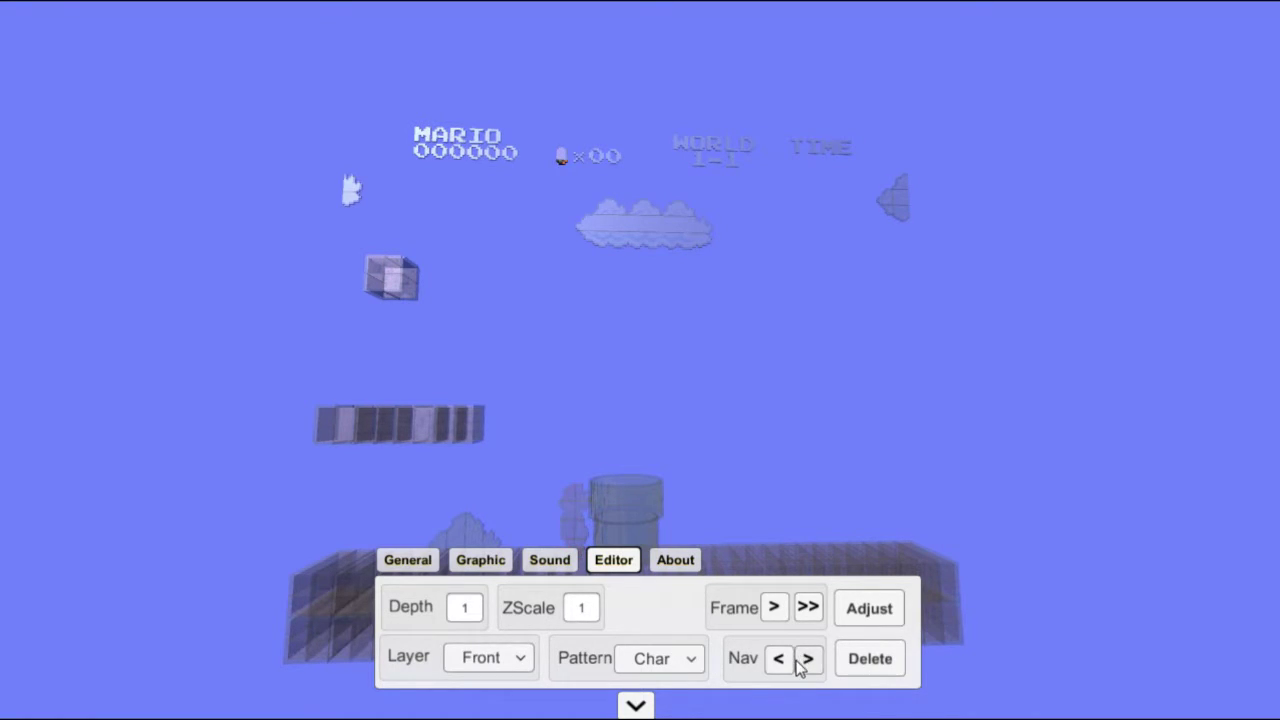
click(806, 659)
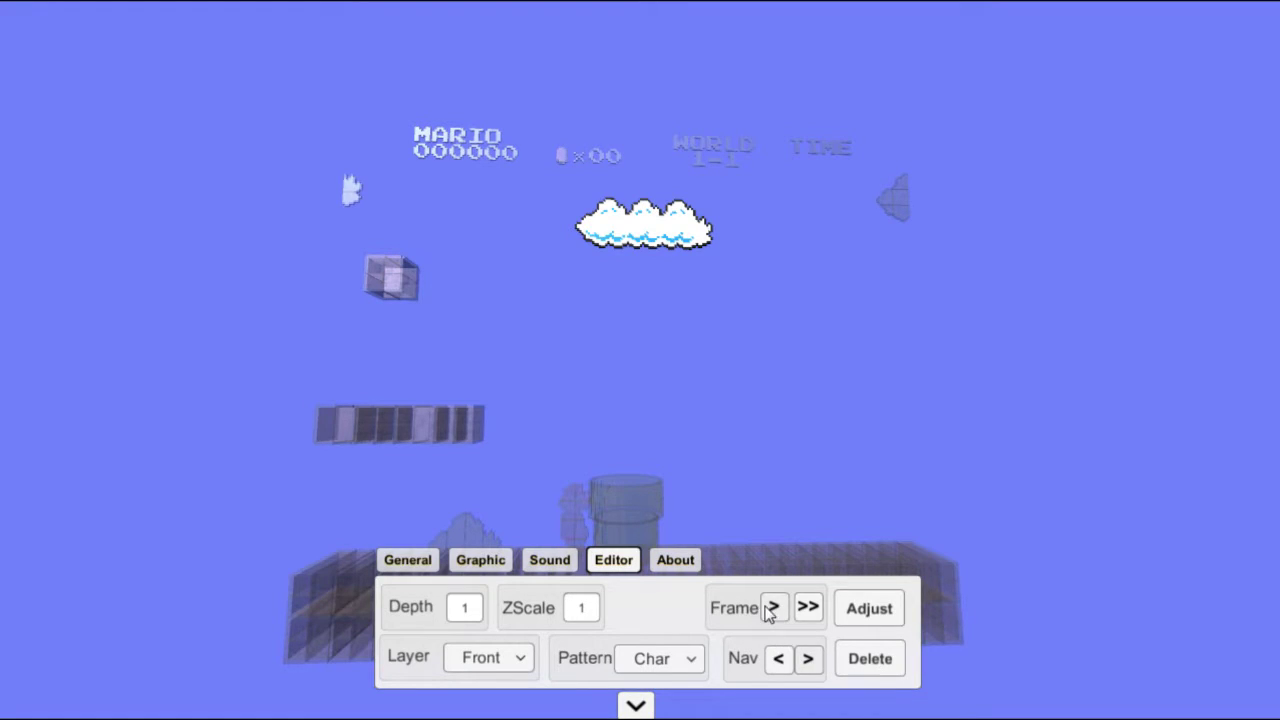
Step the game forward five frames, glance at the Graphic tab, and return to Editor.
click(771, 610)
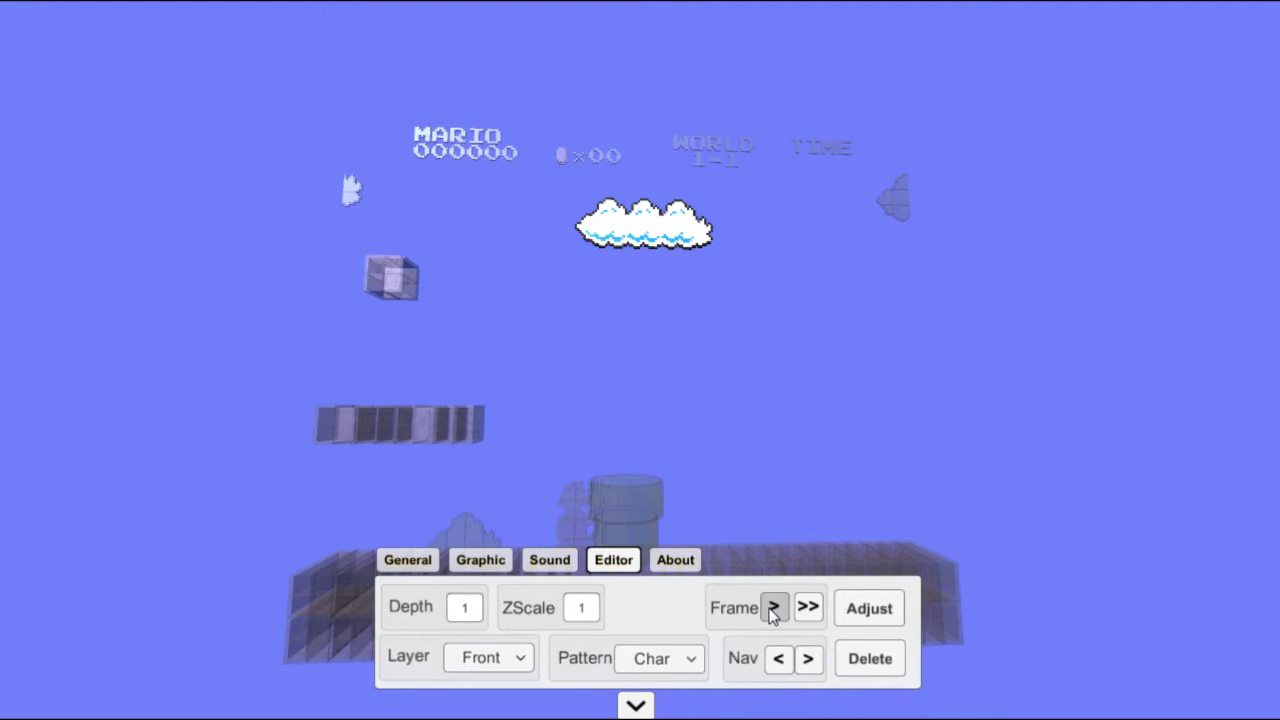
click(772, 609)
click(772, 609)
click(772, 609)
click(772, 609)
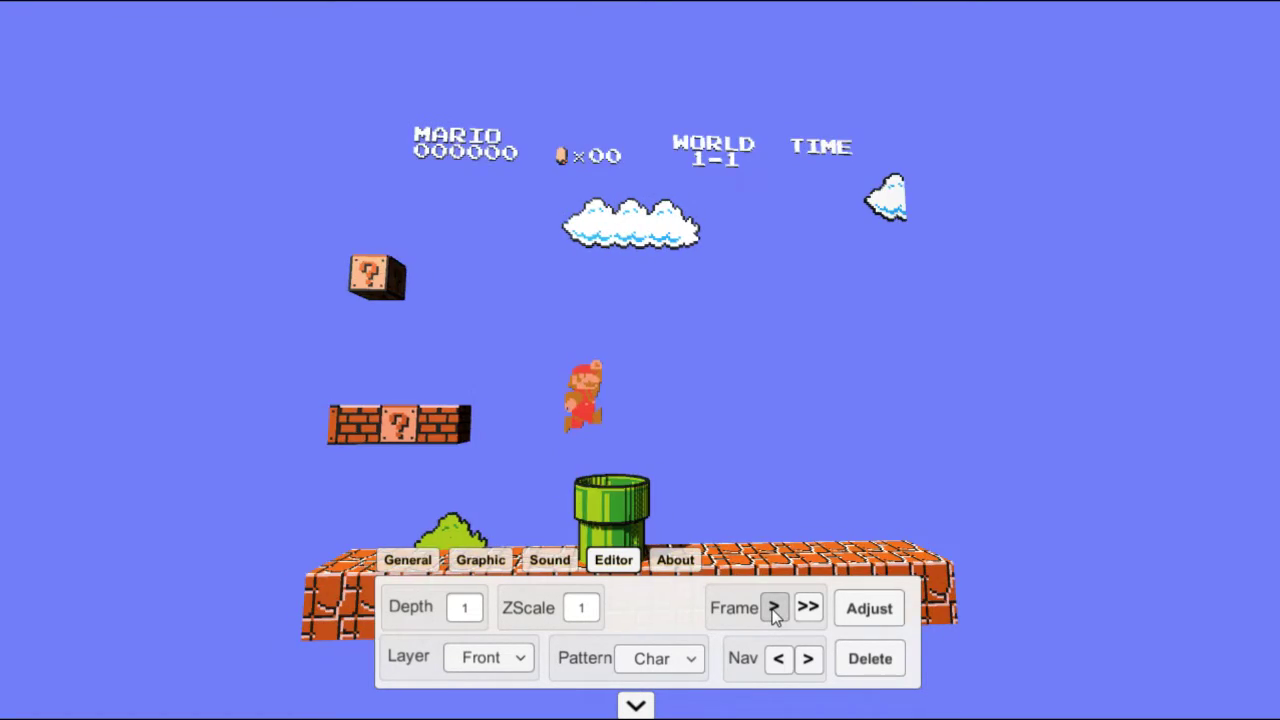
click(478, 564)
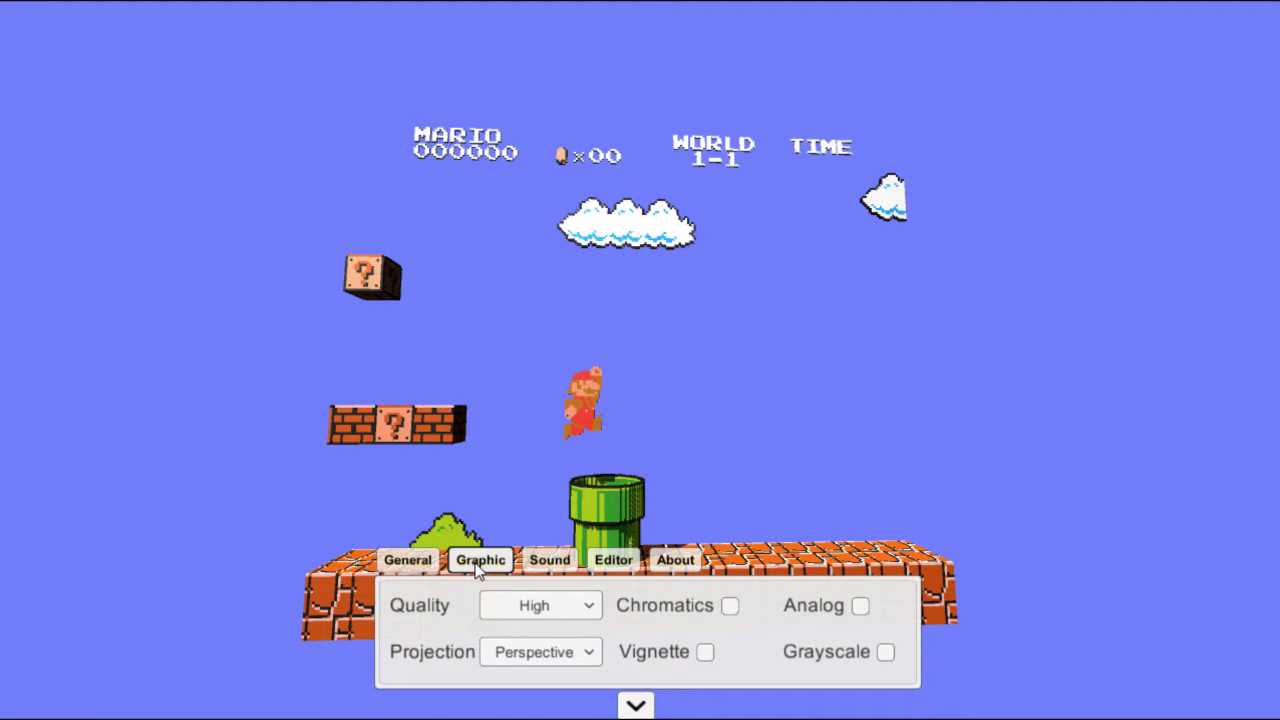
click(614, 562)
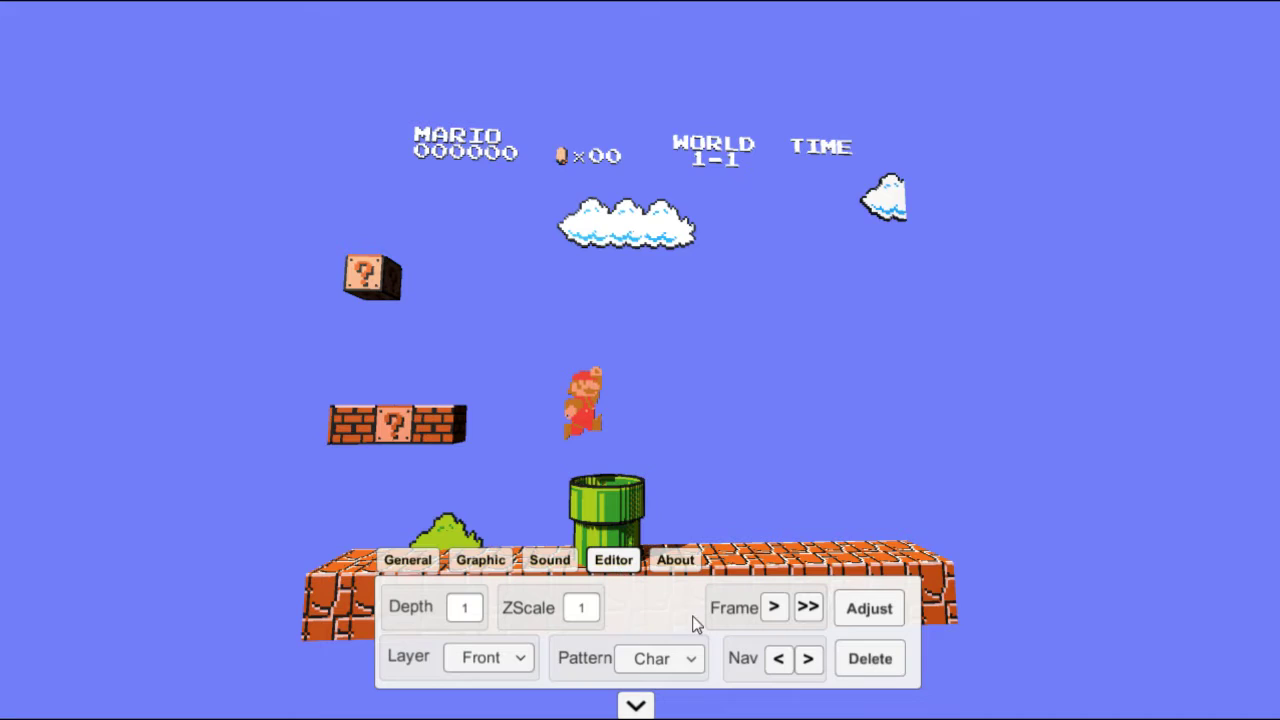
Set the selected element's ZScale to 32, apply it, and select Mario.
click(588, 609)
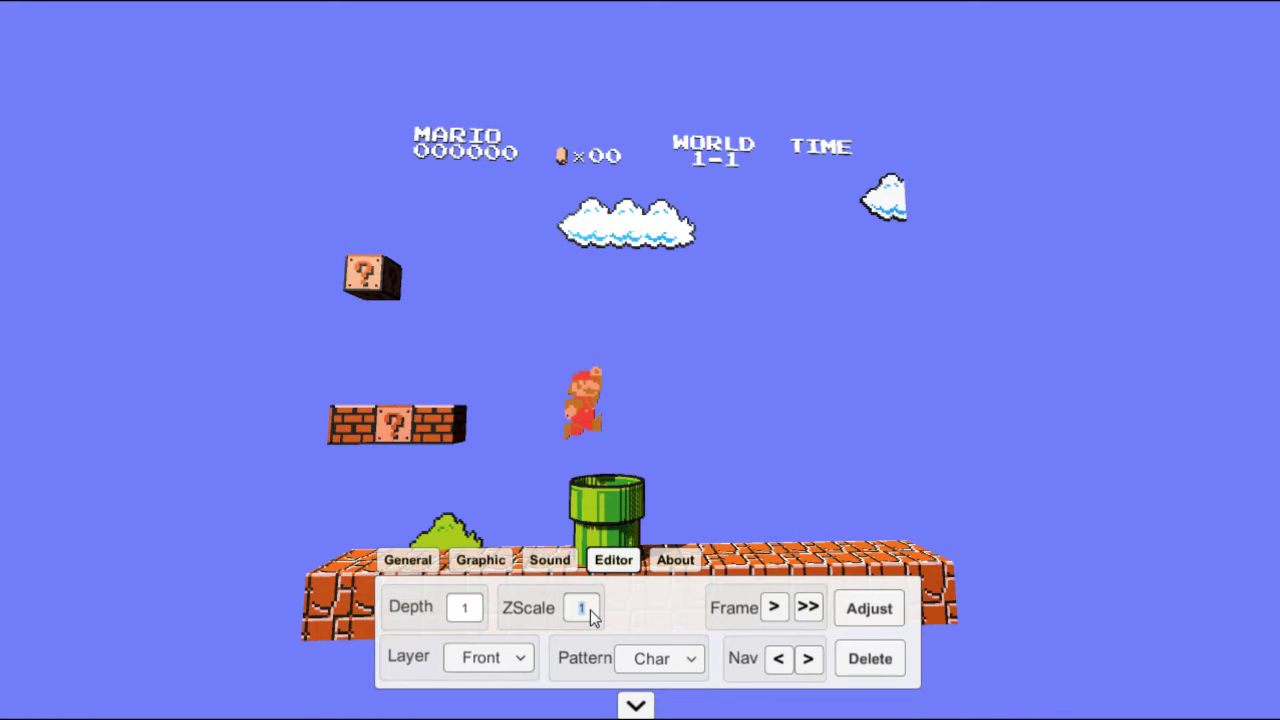
text(32)
click(861, 614)
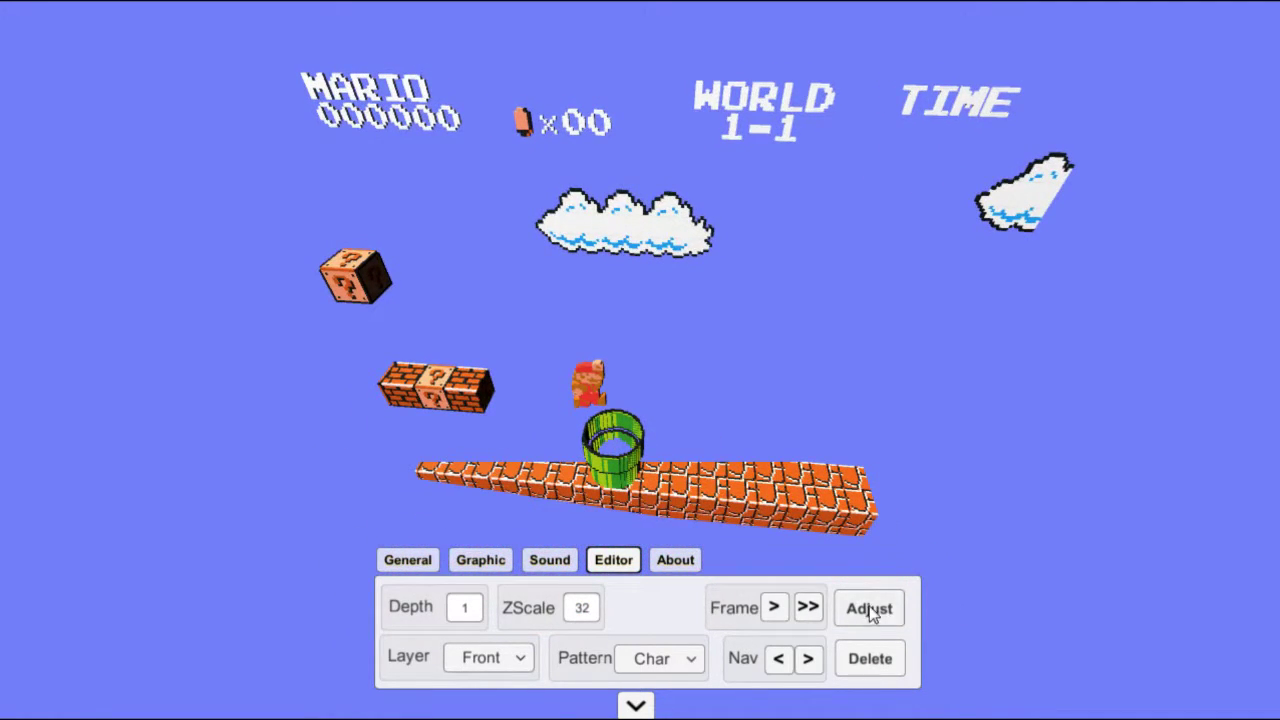
click(869, 612)
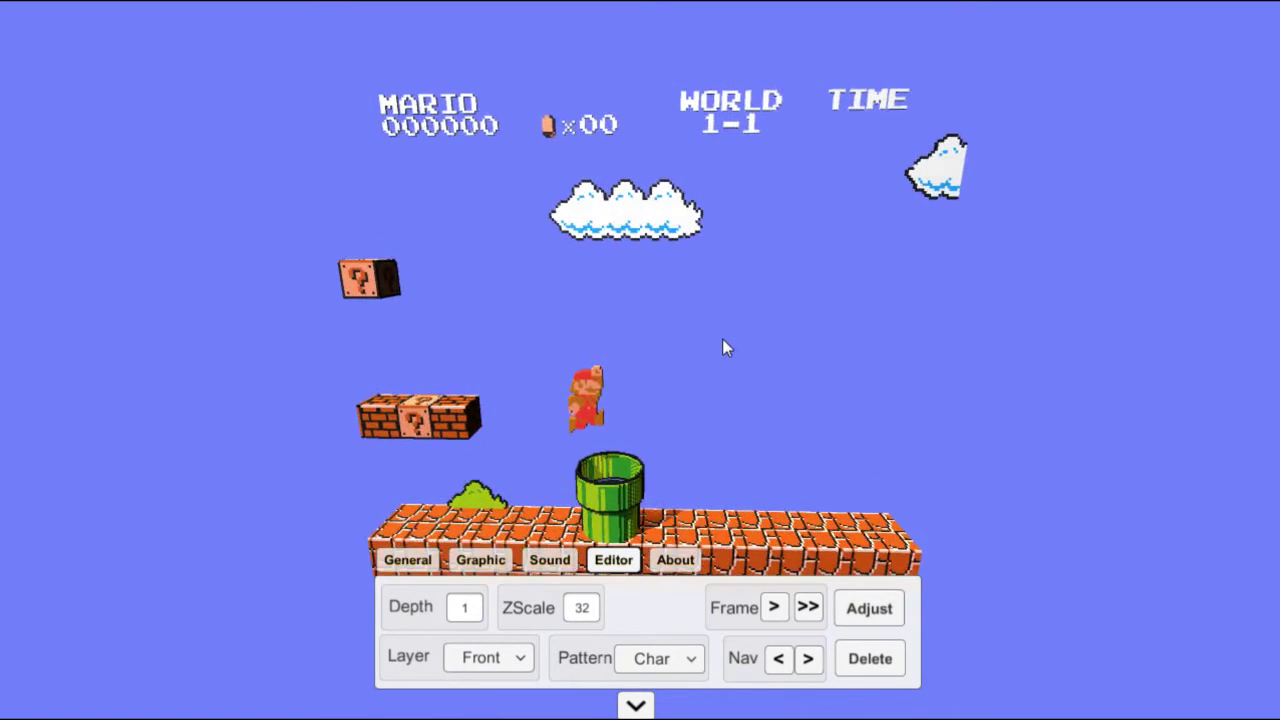
click(587, 404)
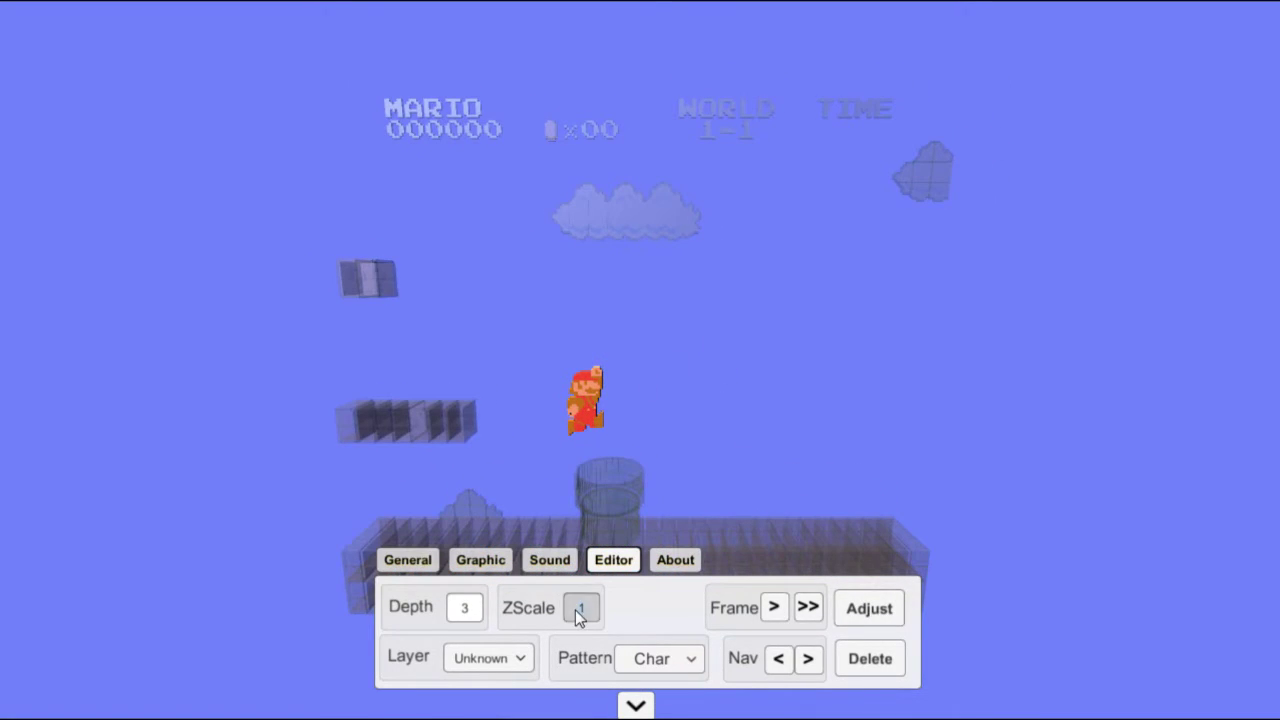
Give Mario ZScale 32, then try him on the Back and Front layers.
text(32)
click(851, 612)
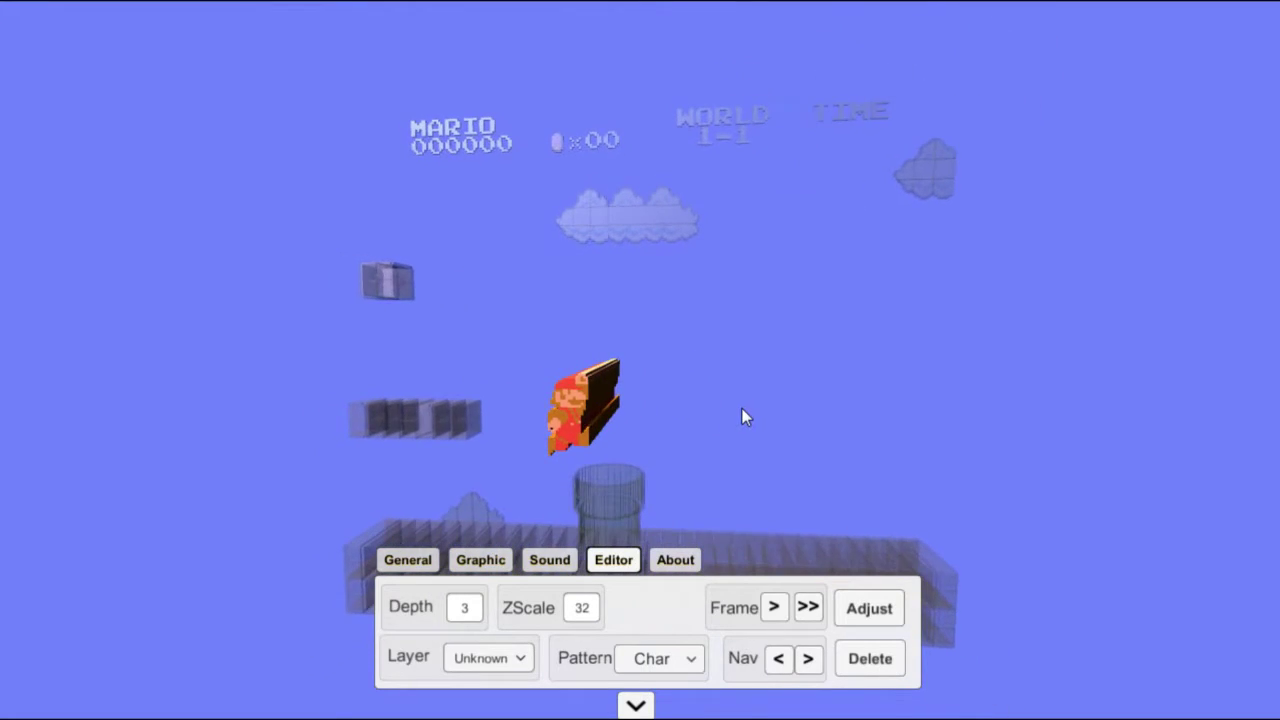
click(520, 658)
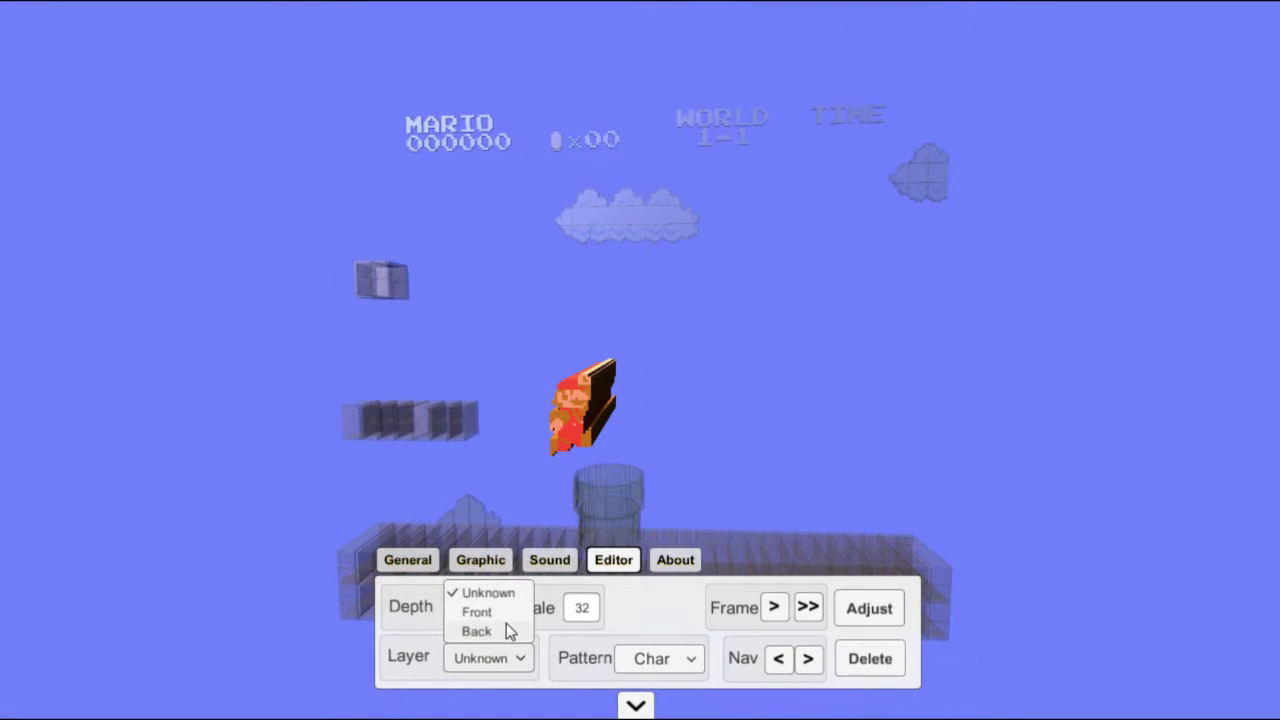
click(507, 624)
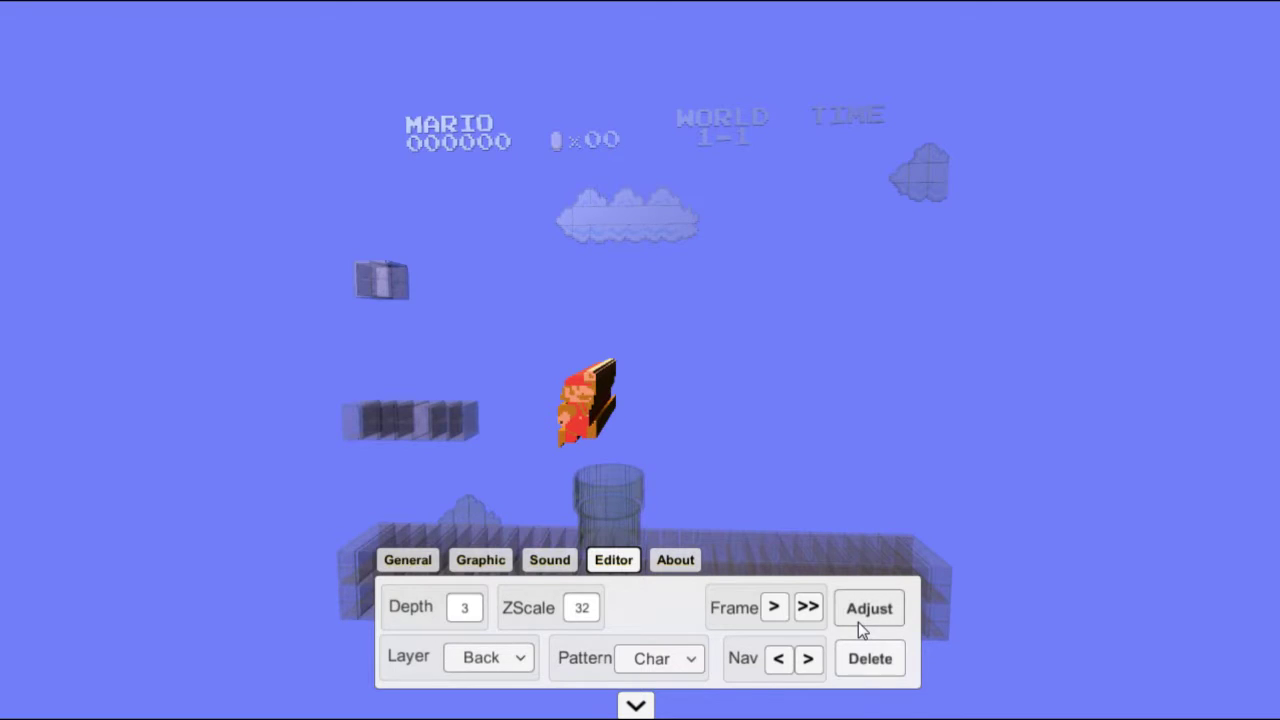
click(514, 657)
click(498, 611)
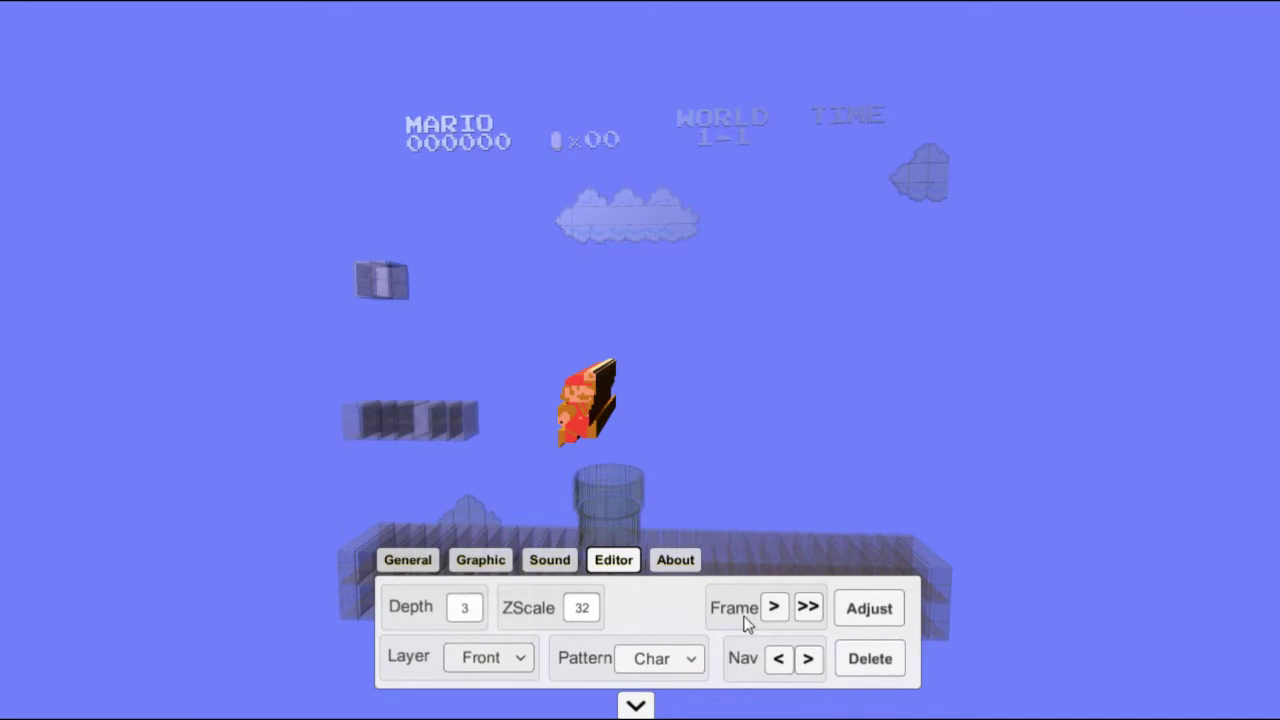
Put Mario's sprite on the Unknown layer with ZScale back to 1.
click(866, 609)
click(503, 657)
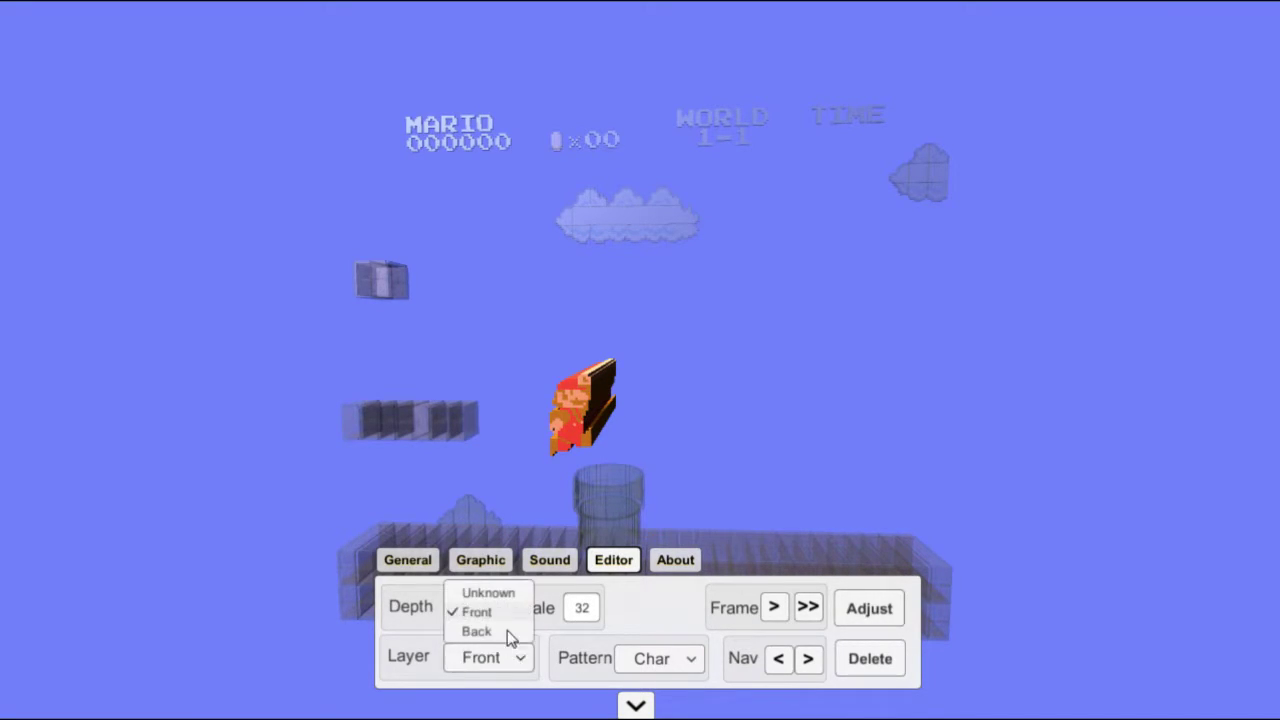
click(489, 593)
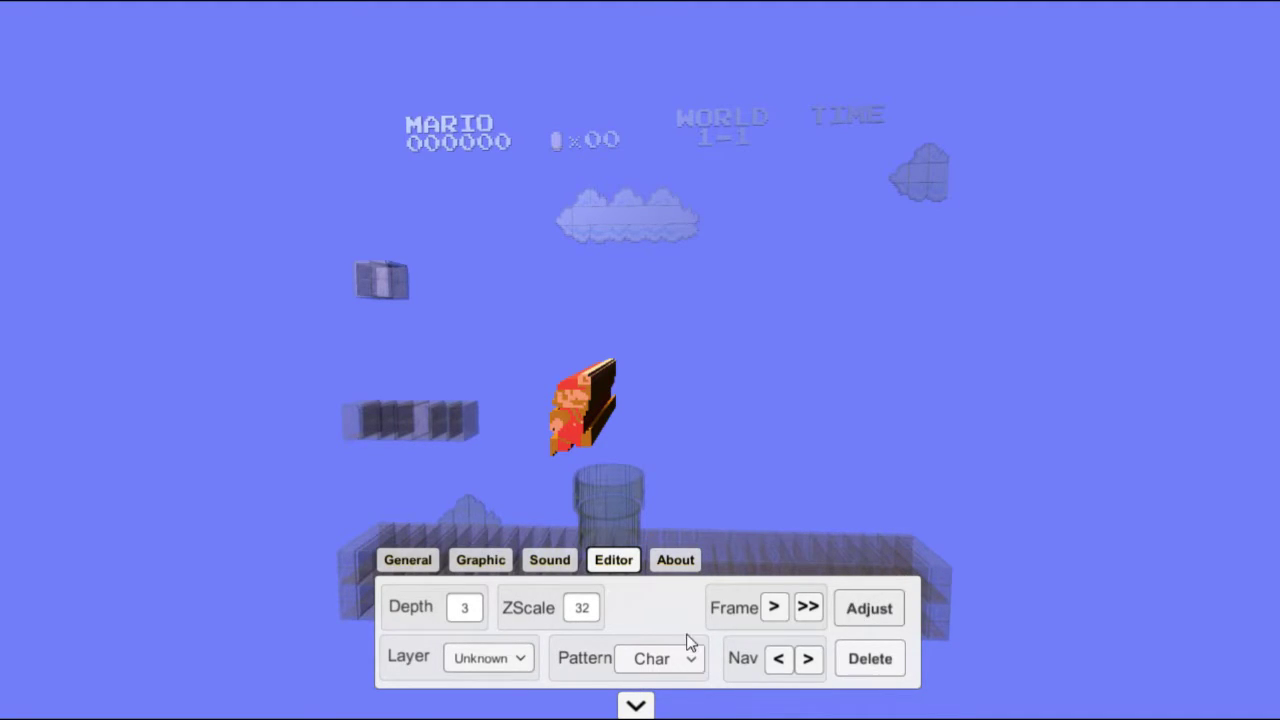
double_click(582, 609)
text(0)
click(862, 609)
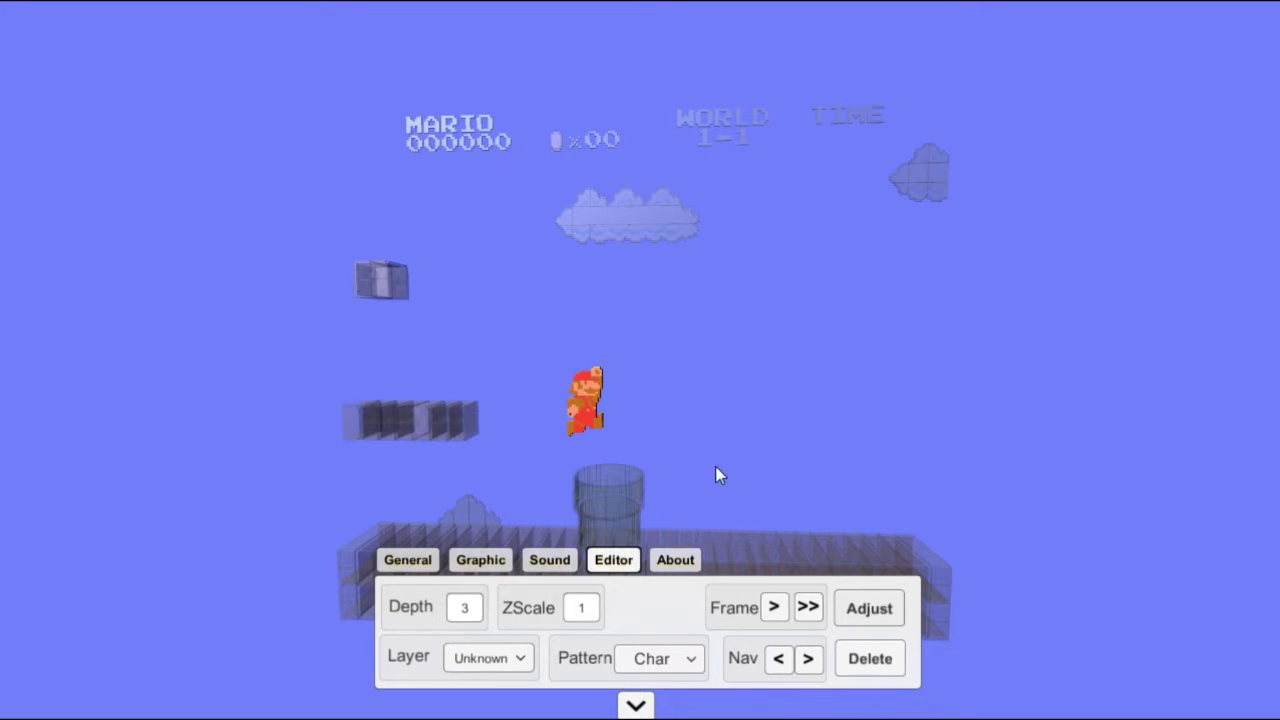
mouse_move(718, 475)
mouse_down()
mouse_move(768, 477)
mouse_move(731, 474)
mouse_move(735, 489)
mouse_up()
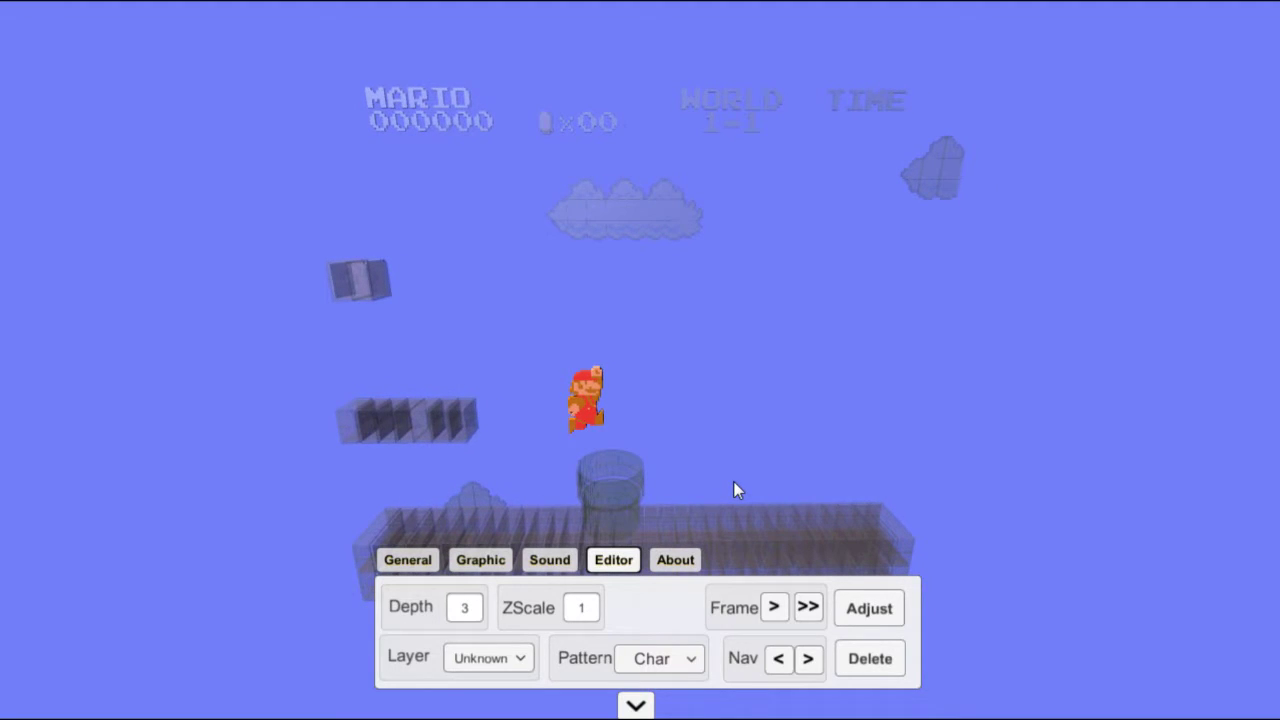
Try Mario at Depth 32, then with ZScale 3 and ZScale 32.
double_click(480, 611)
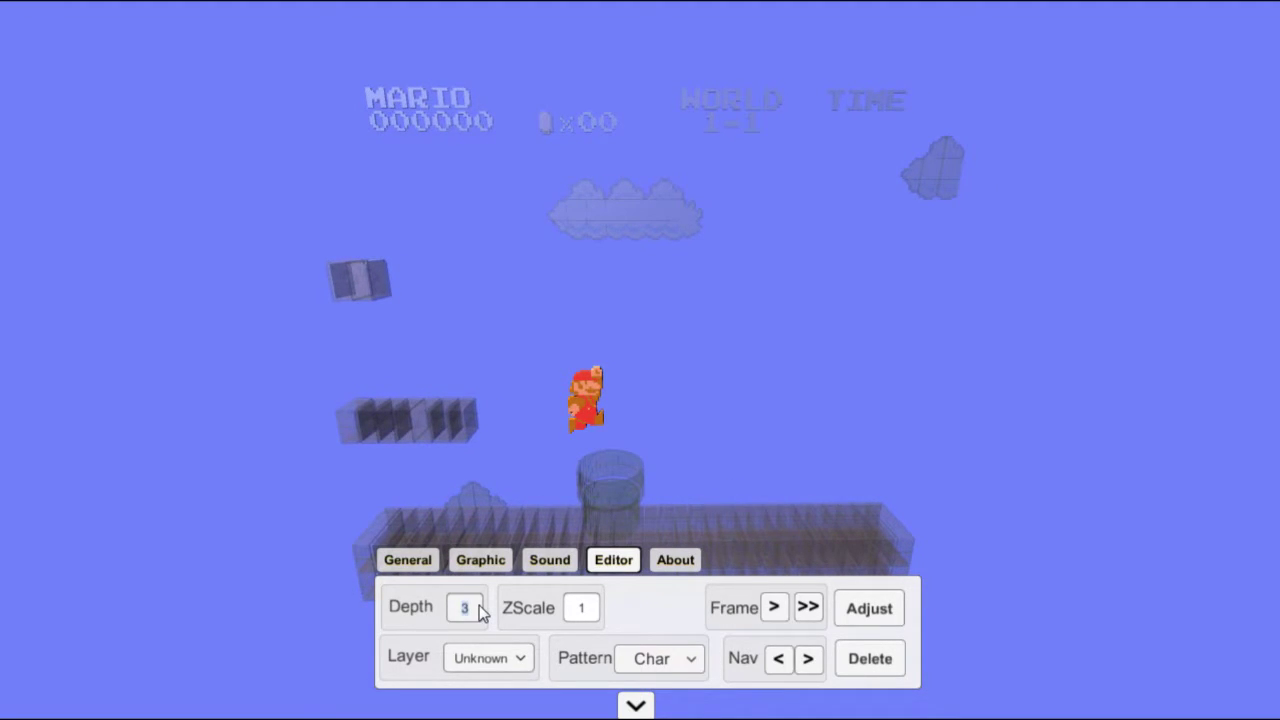
text(32)
click(857, 607)
mouse_move(680, 440)
mouse_down()
mouse_move(666, 432)
mouse_move(704, 438)
mouse_up()
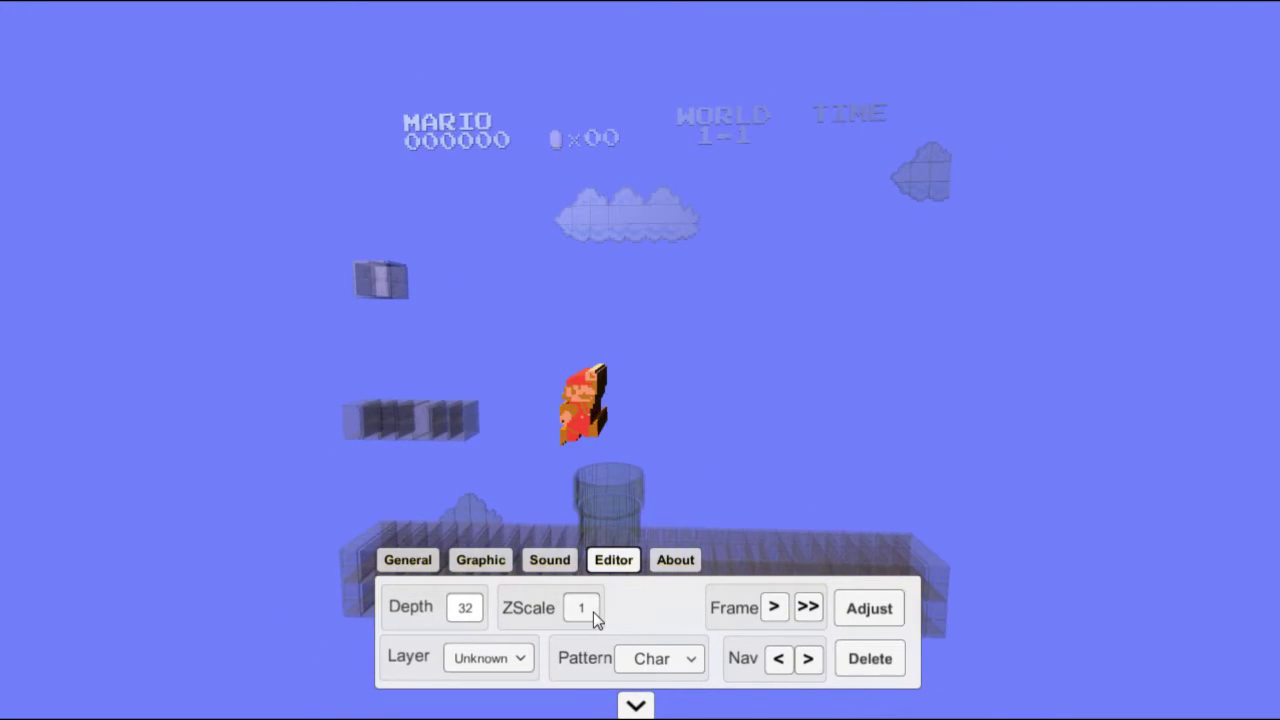
text(3)
click(866, 608)
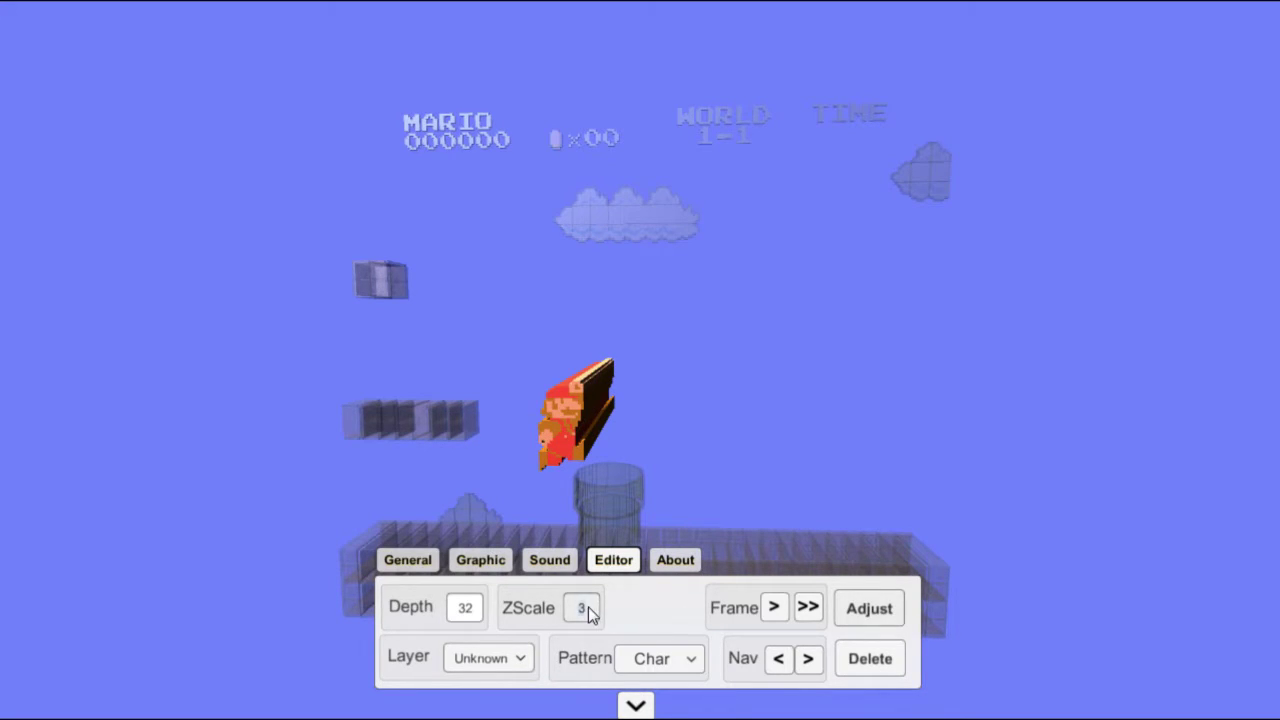
text(2)
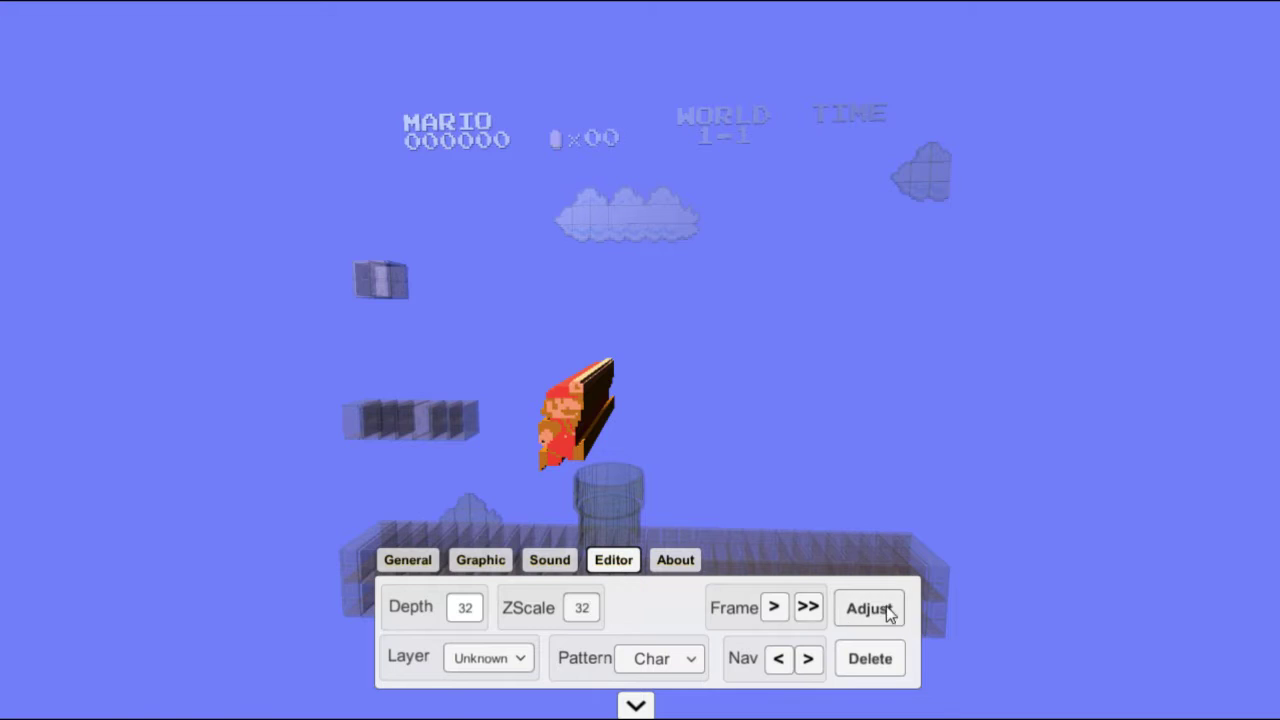
click(886, 607)
Return Mario to Depth 1 and ZScale 1.
double_click(469, 608)
text(1)
click(876, 610)
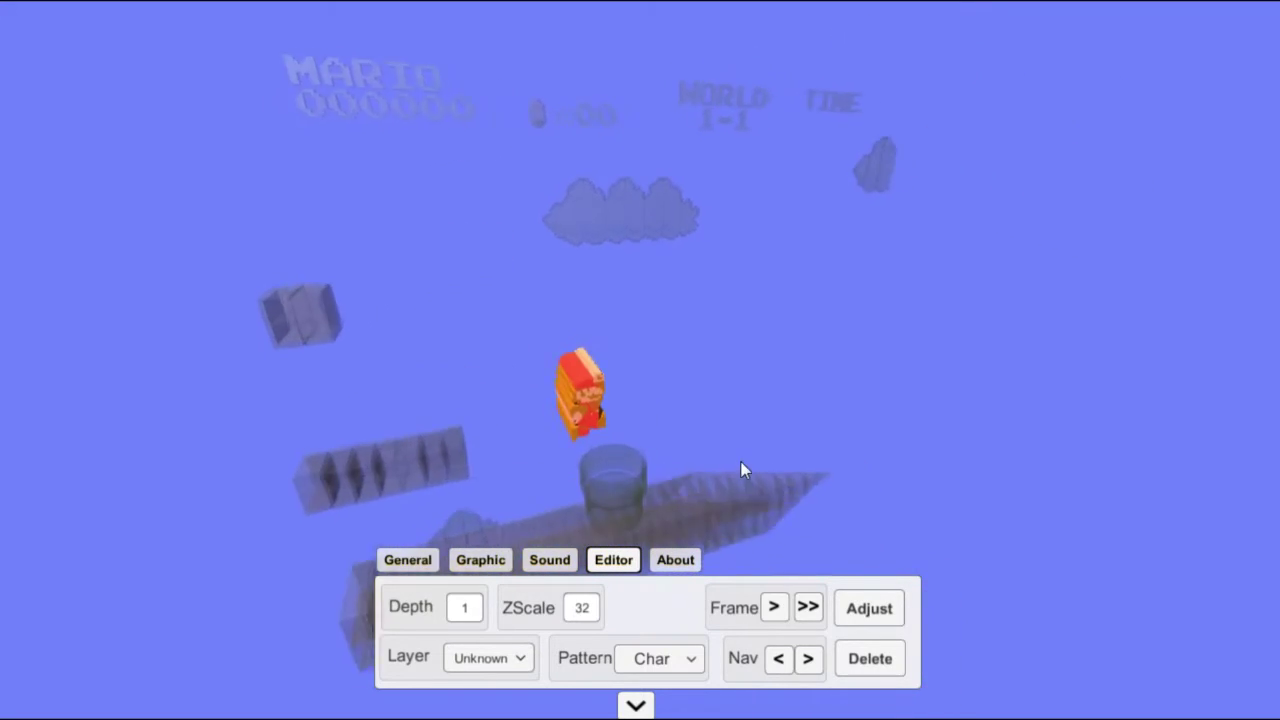
double_click(582, 608)
text(1)
click(866, 608)
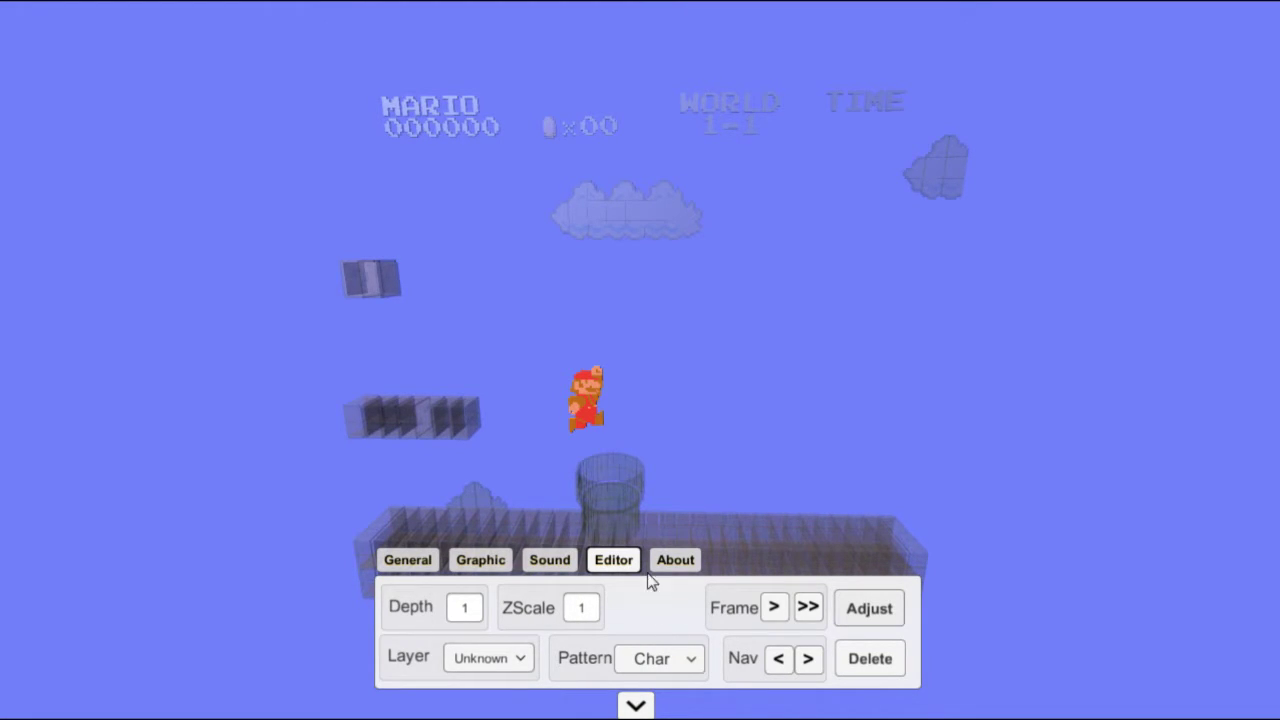
Inspect the pipe's editor settings, then switch to the General tab.
click(612, 505)
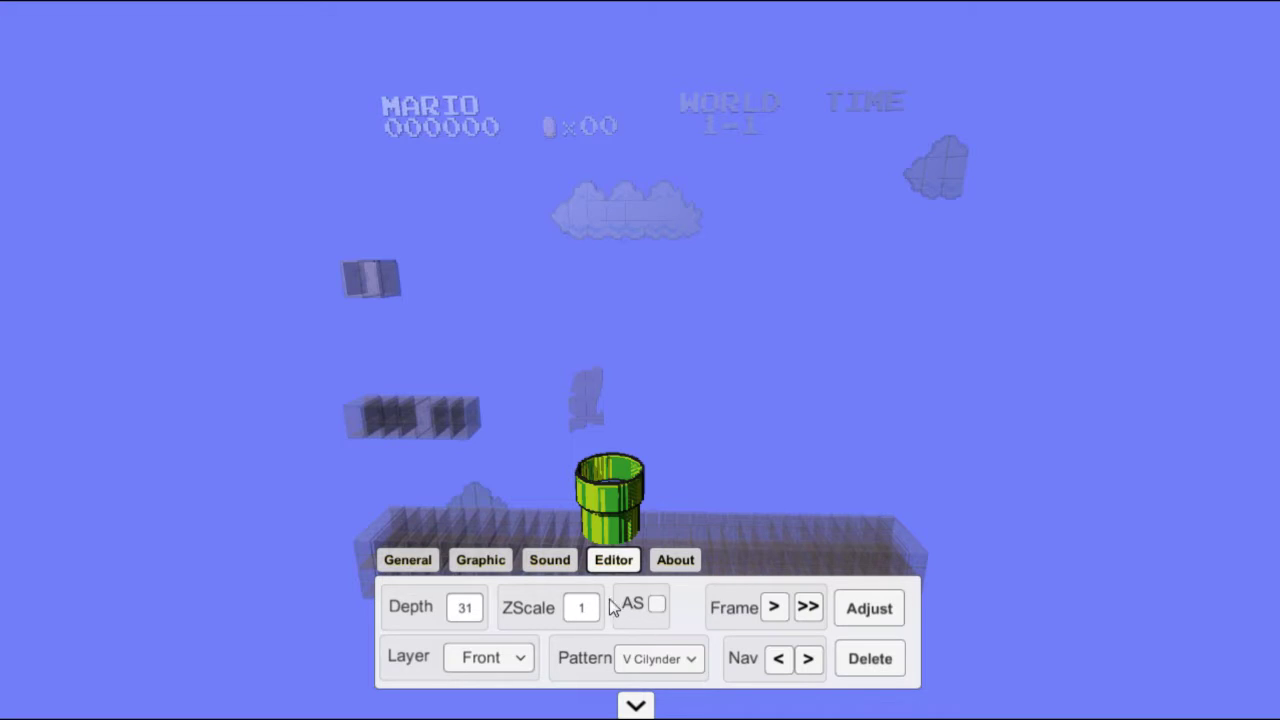
click(429, 574)
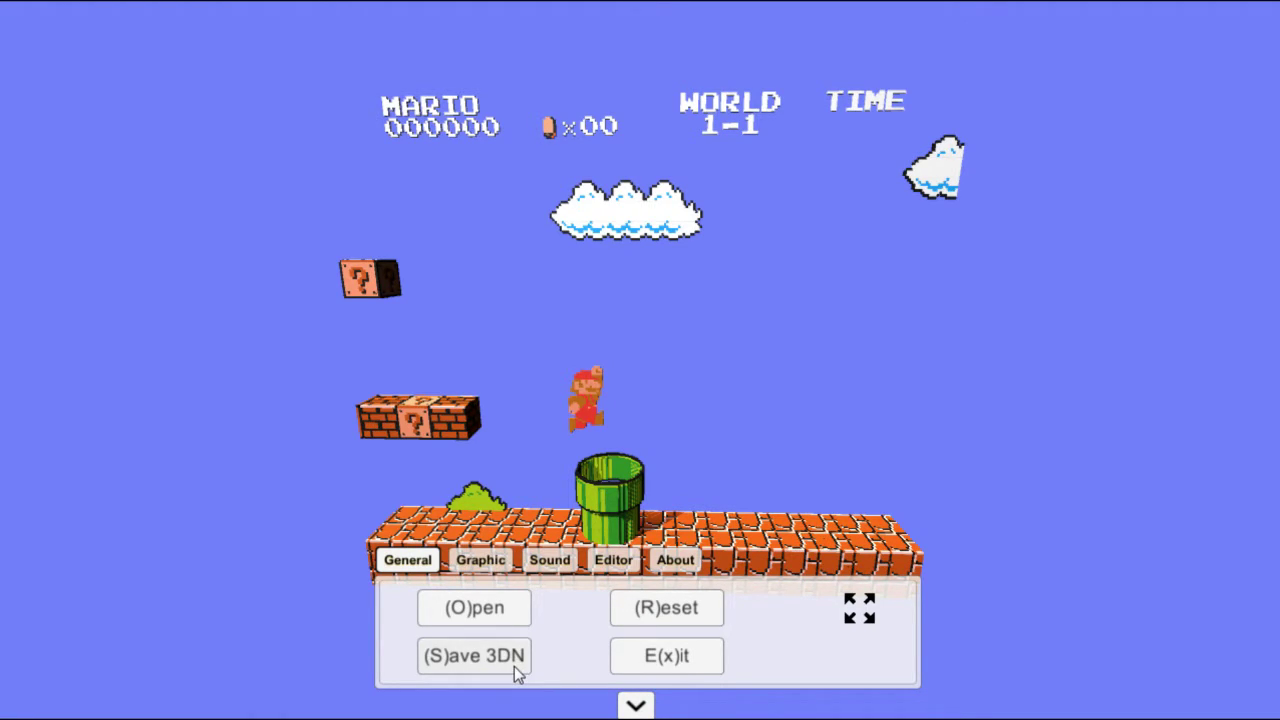
Return to the Editor tab showing the pipe's Depth 31 and V Cilynder pattern.
click(605, 567)
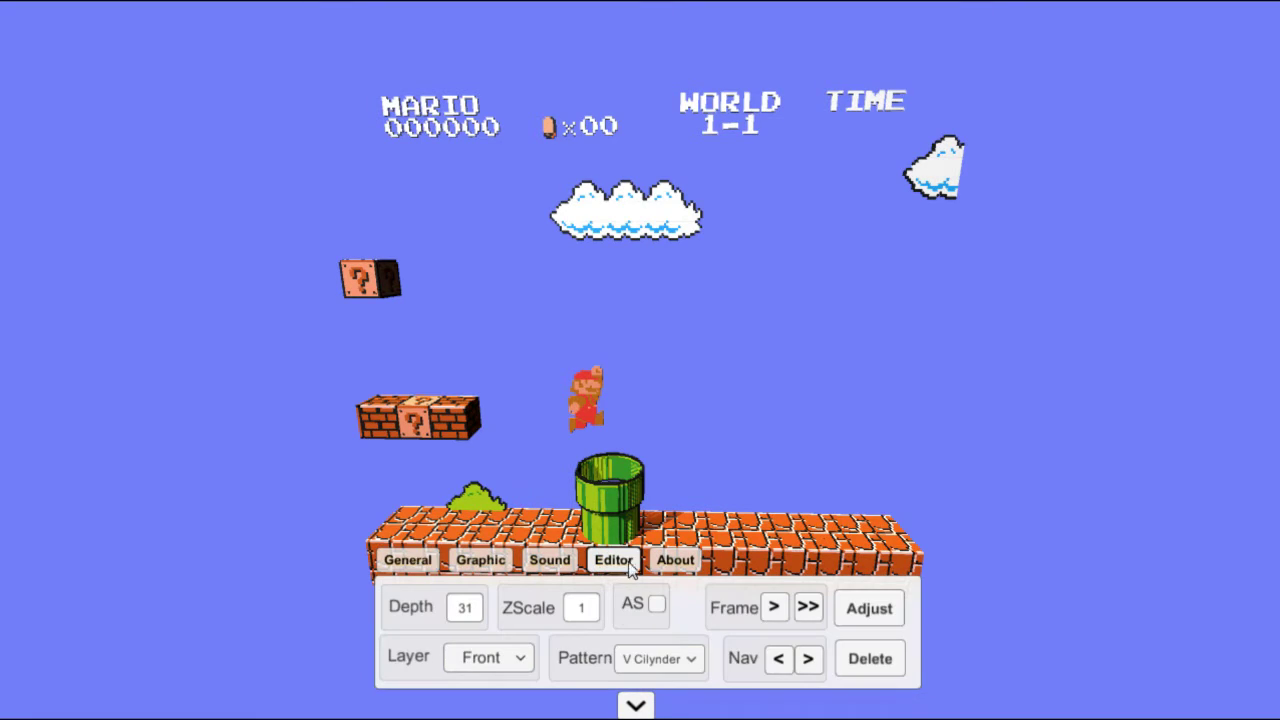
View the Sound tab and toggle Stereo on and back off.
click(552, 562)
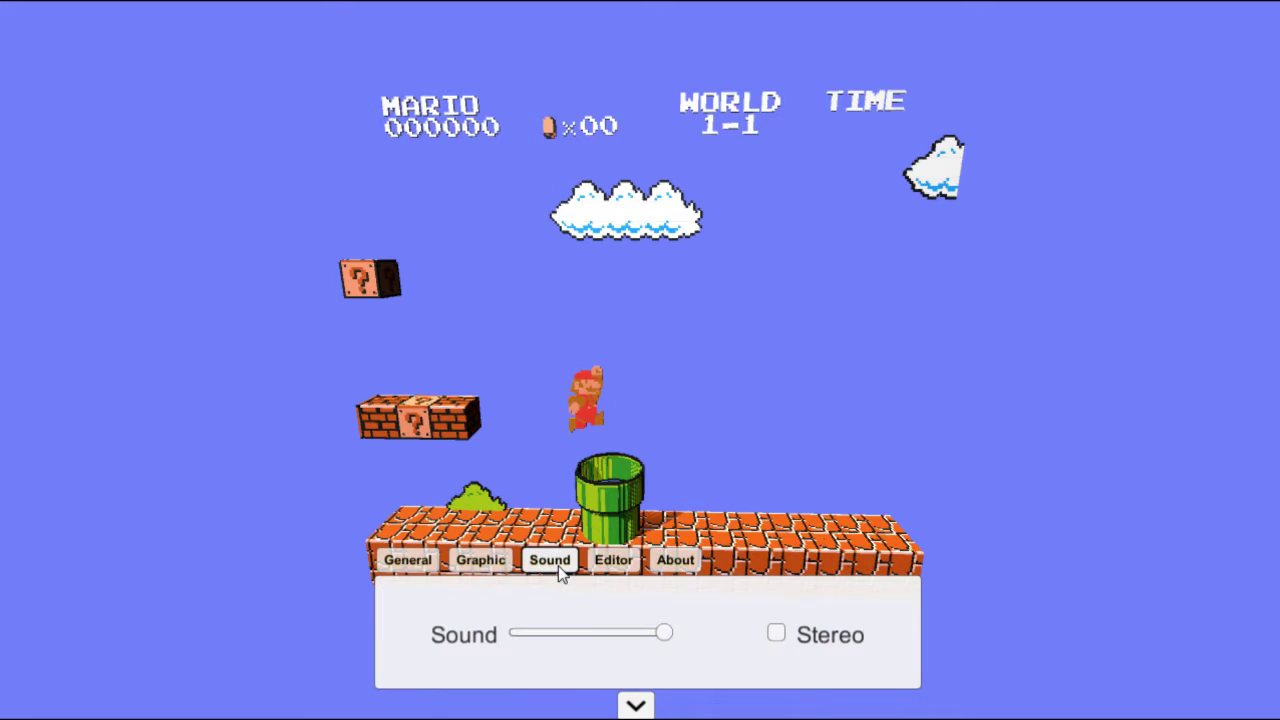
click(781, 639)
click(782, 640)
In the Graphic tab, cycle Quality through Medium and Low before settling on High.
click(485, 568)
click(543, 607)
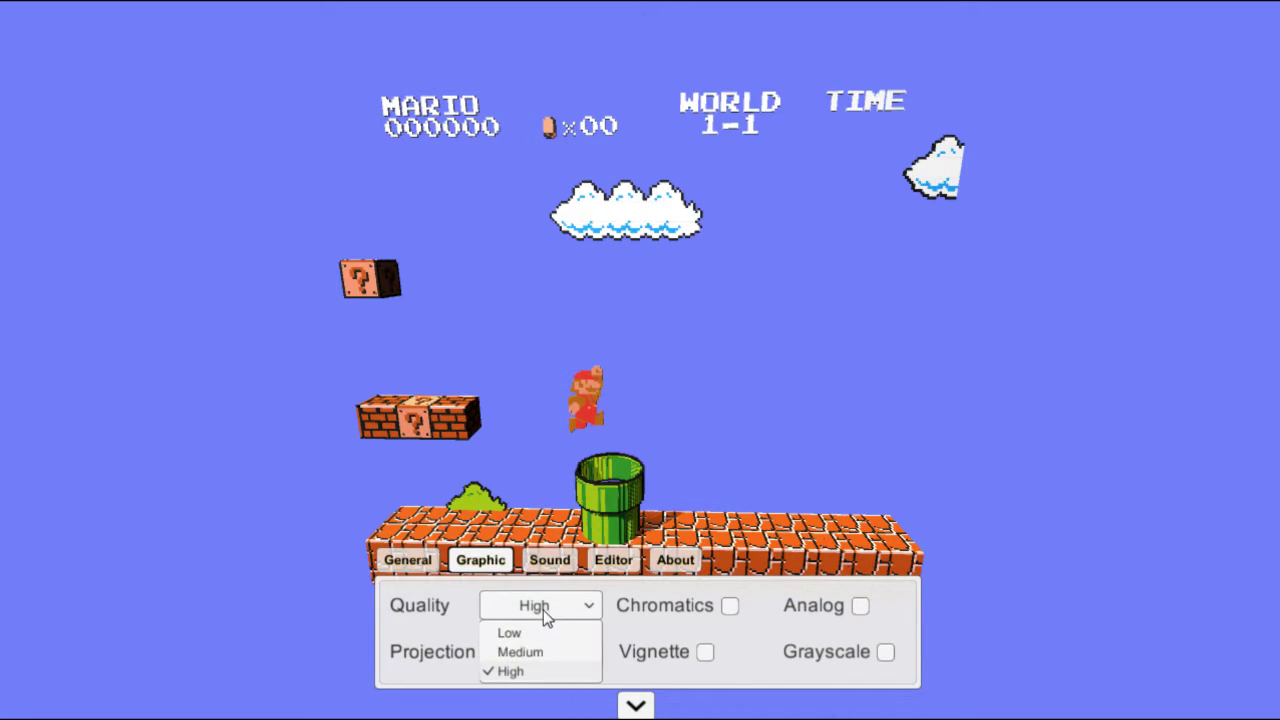
click(521, 655)
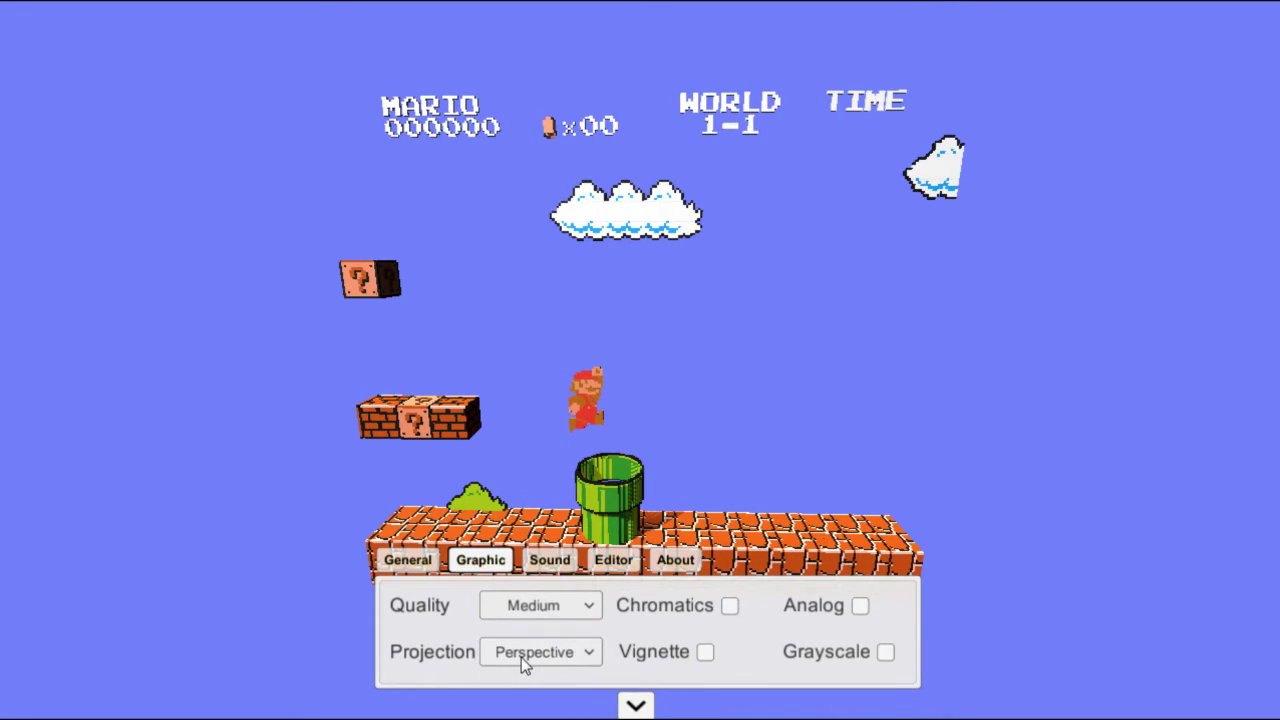
click(541, 605)
click(525, 631)
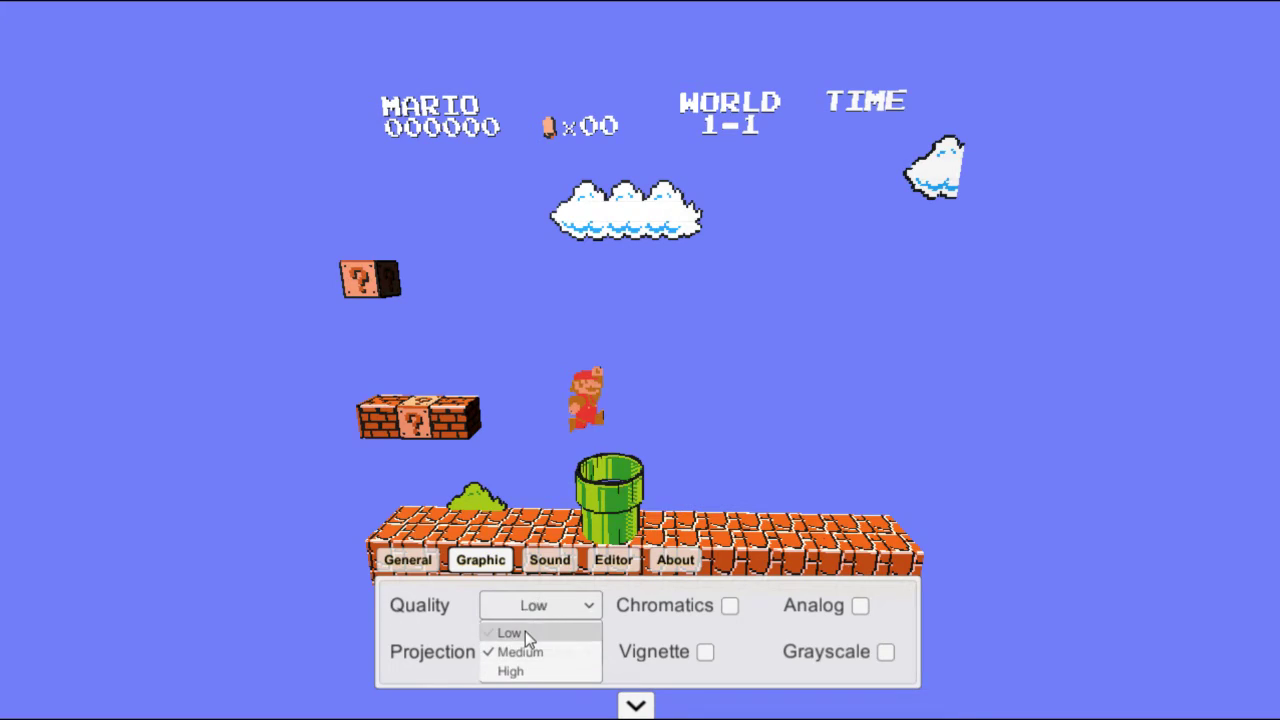
click(543, 605)
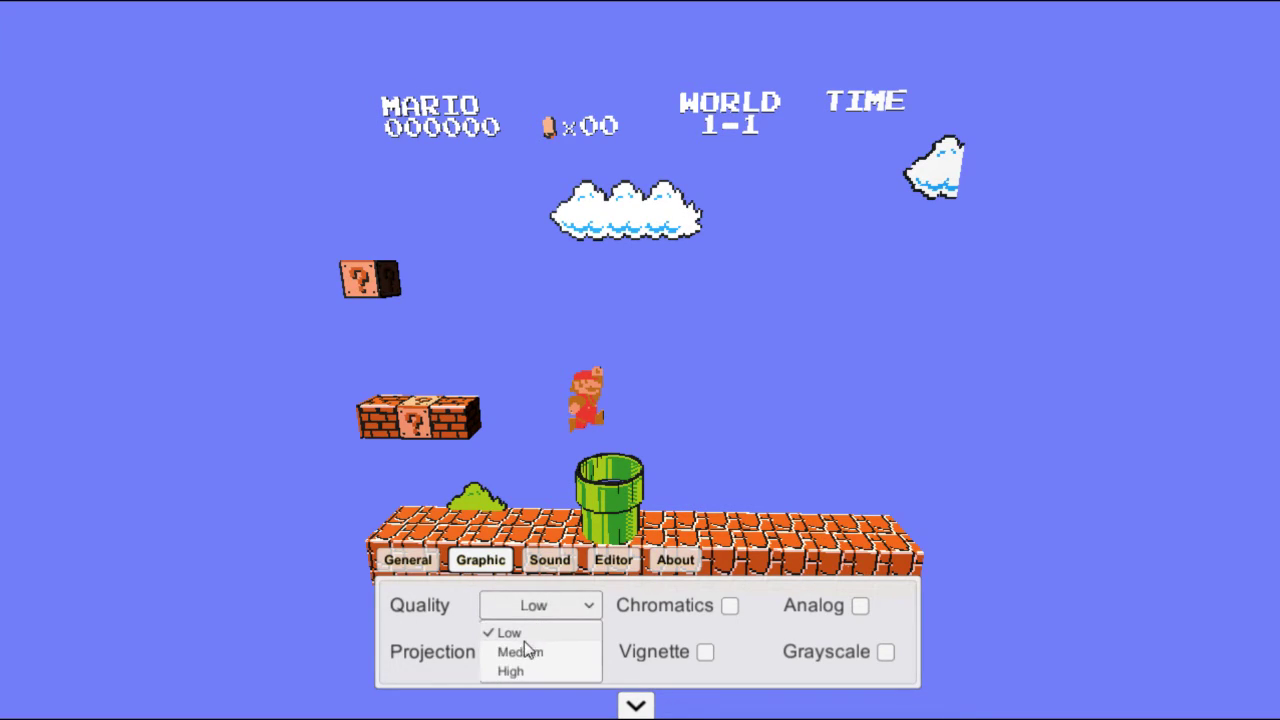
click(523, 651)
click(540, 605)
click(535, 671)
click(533, 606)
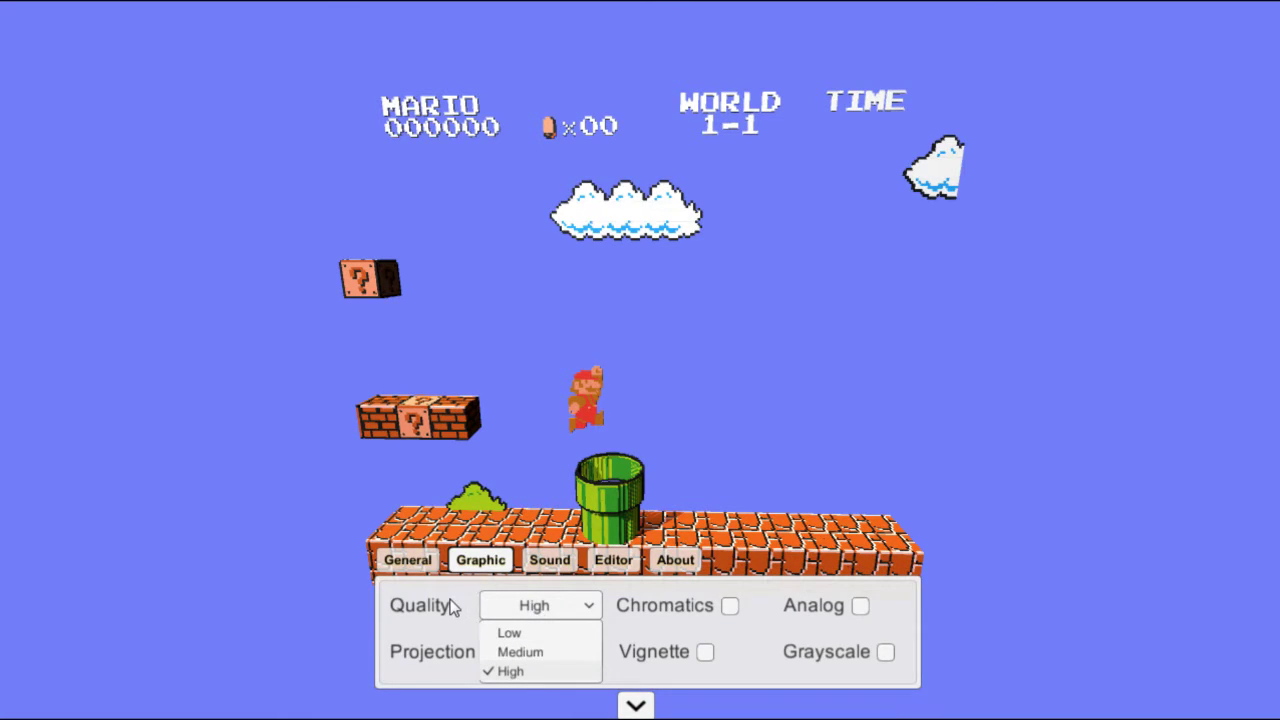
click(452, 607)
Try Orthographic projection, then switch back to Perspective.
click(533, 655)
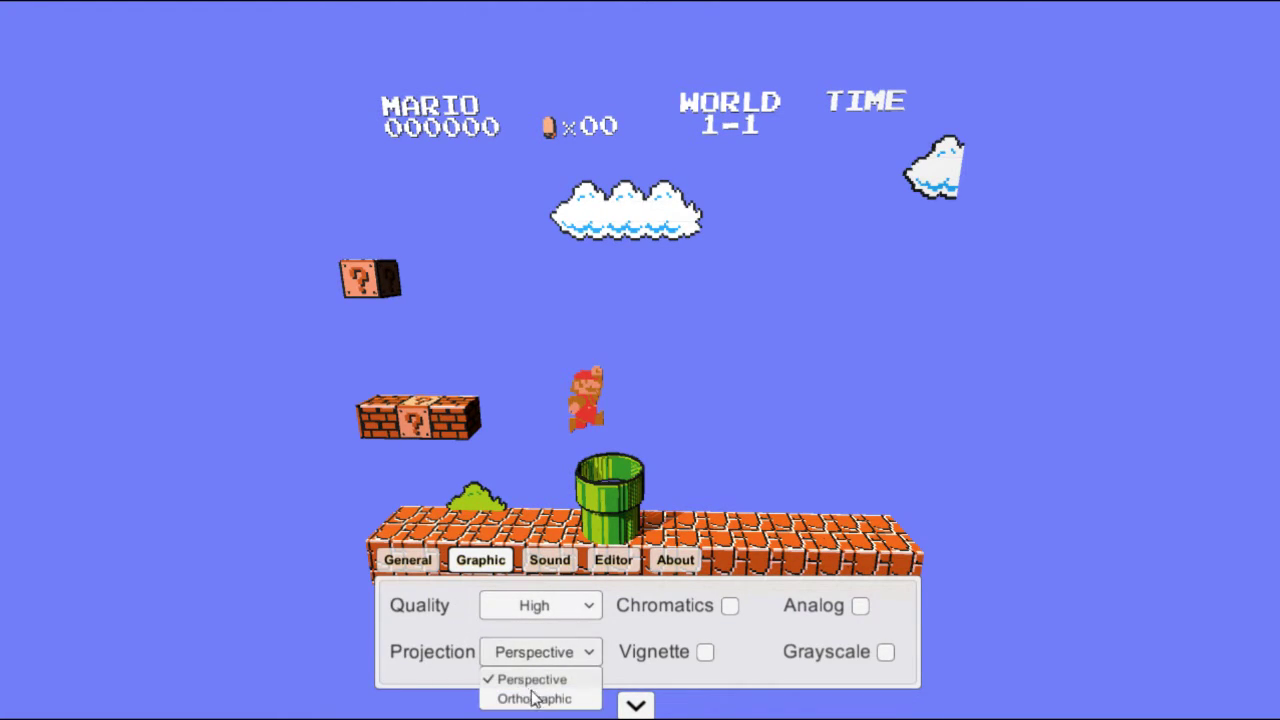
click(532, 698)
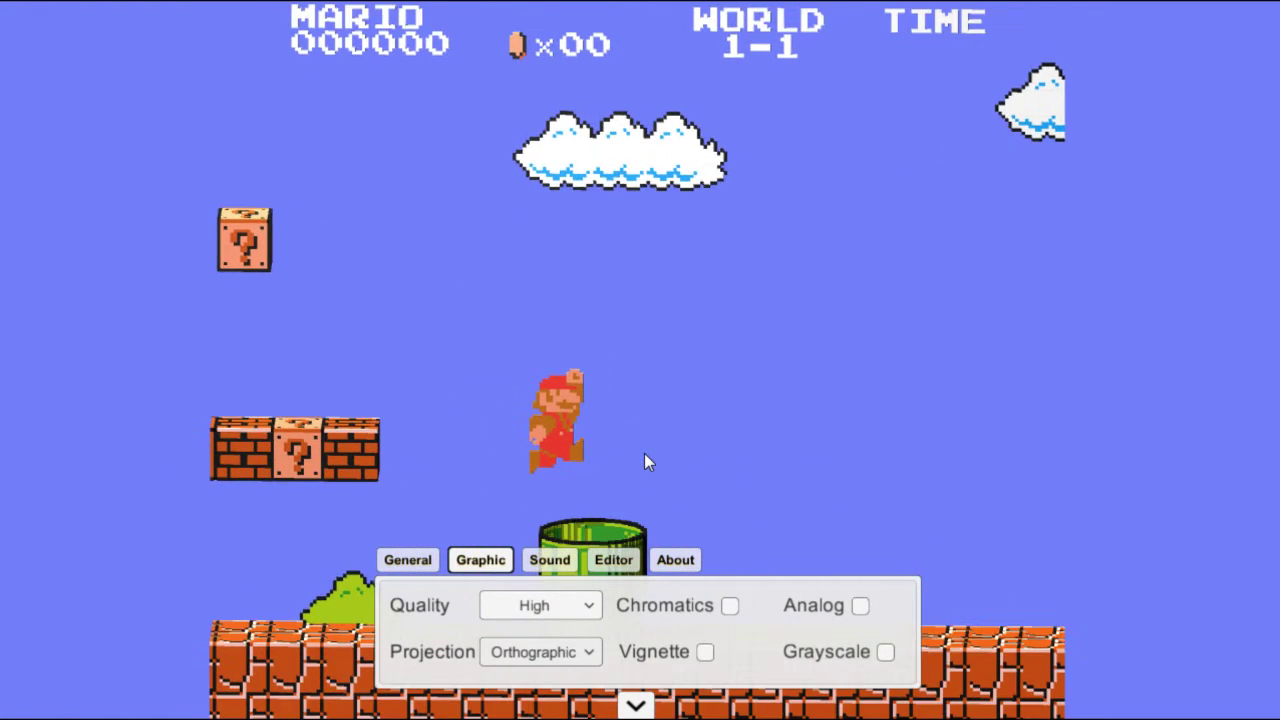
click(586, 656)
click(540, 677)
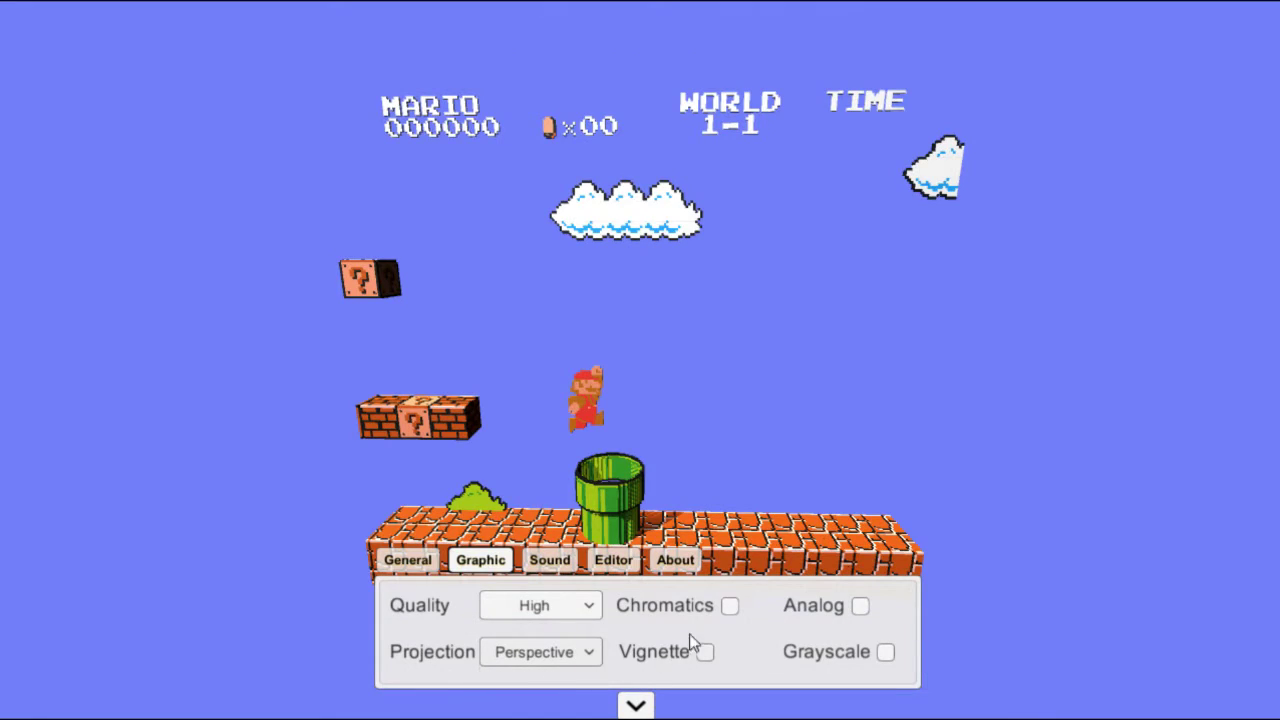
Turn on Chromatics, Analog and Vignette, toggling Grayscale on and back off.
click(729, 605)
click(860, 605)
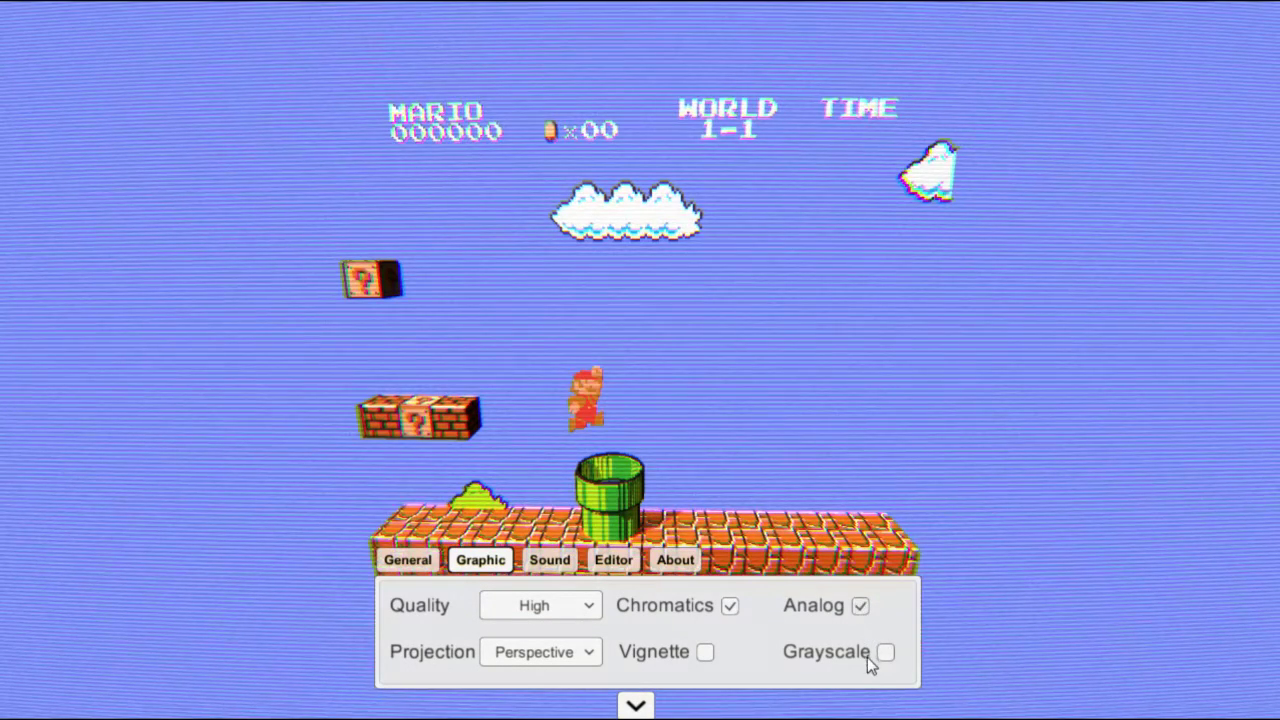
click(886, 652)
click(705, 652)
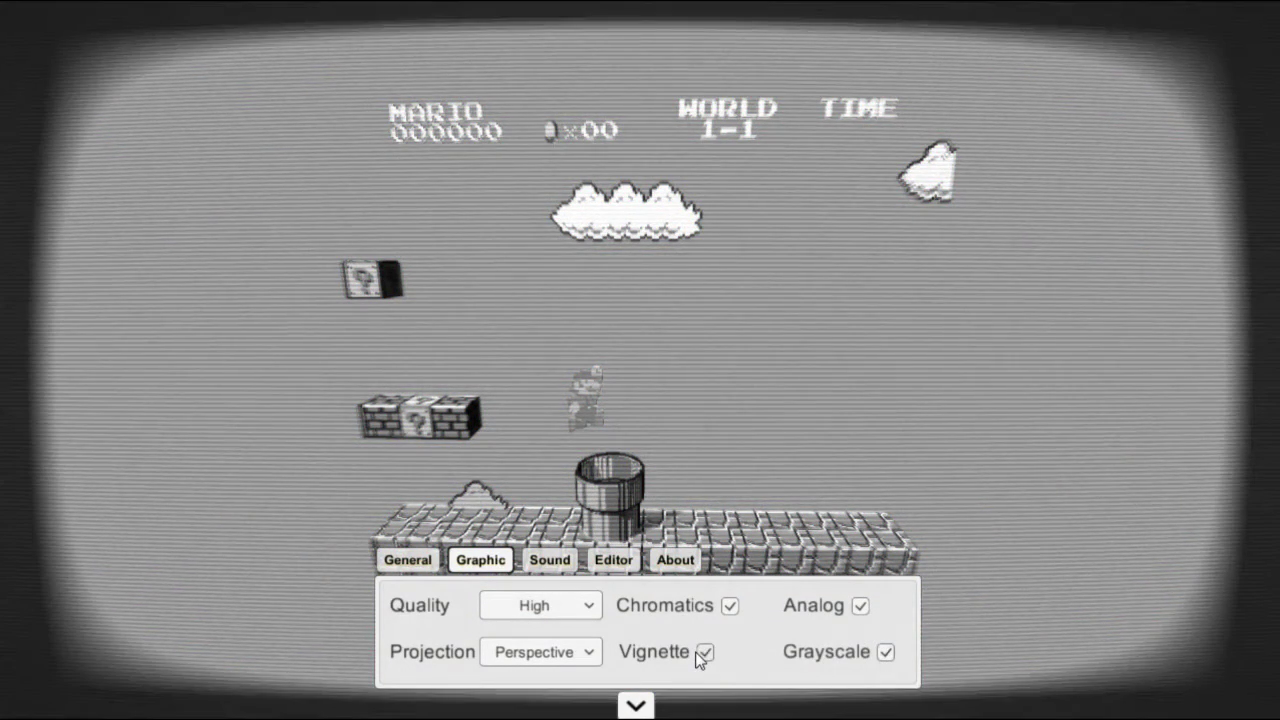
click(885, 652)
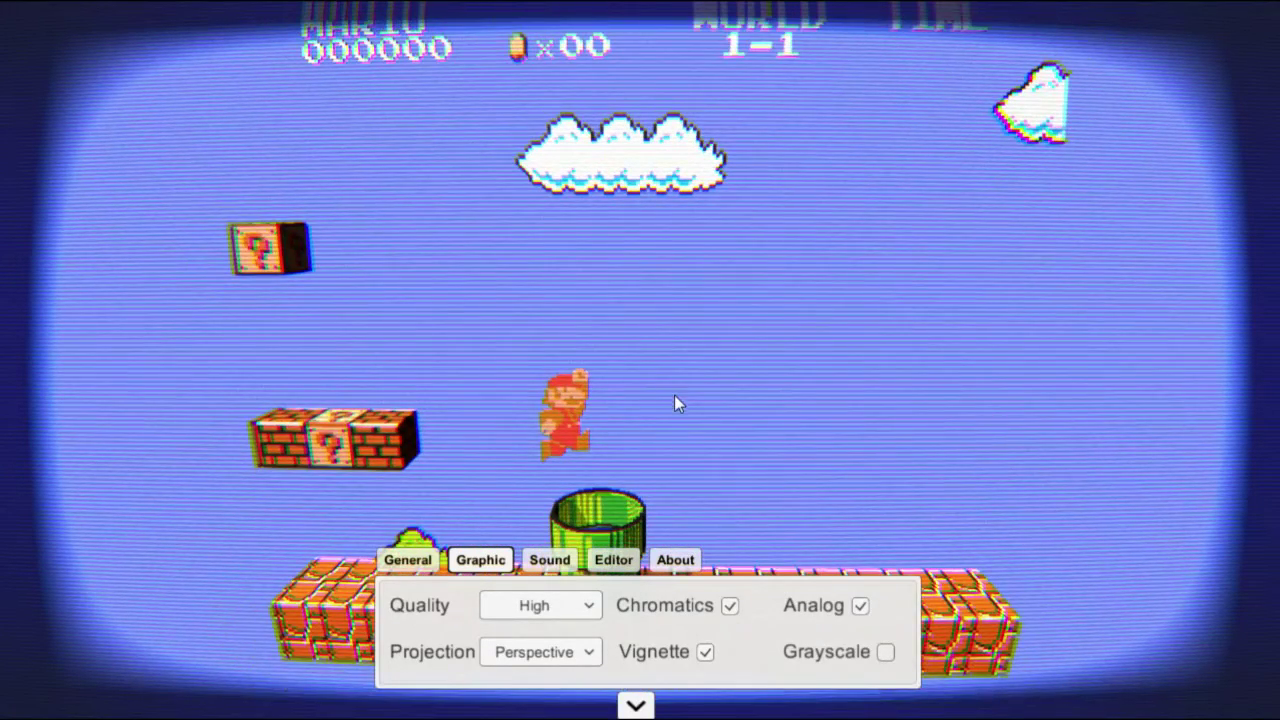
Set the projection to Orthographic and view the About page.
click(530, 652)
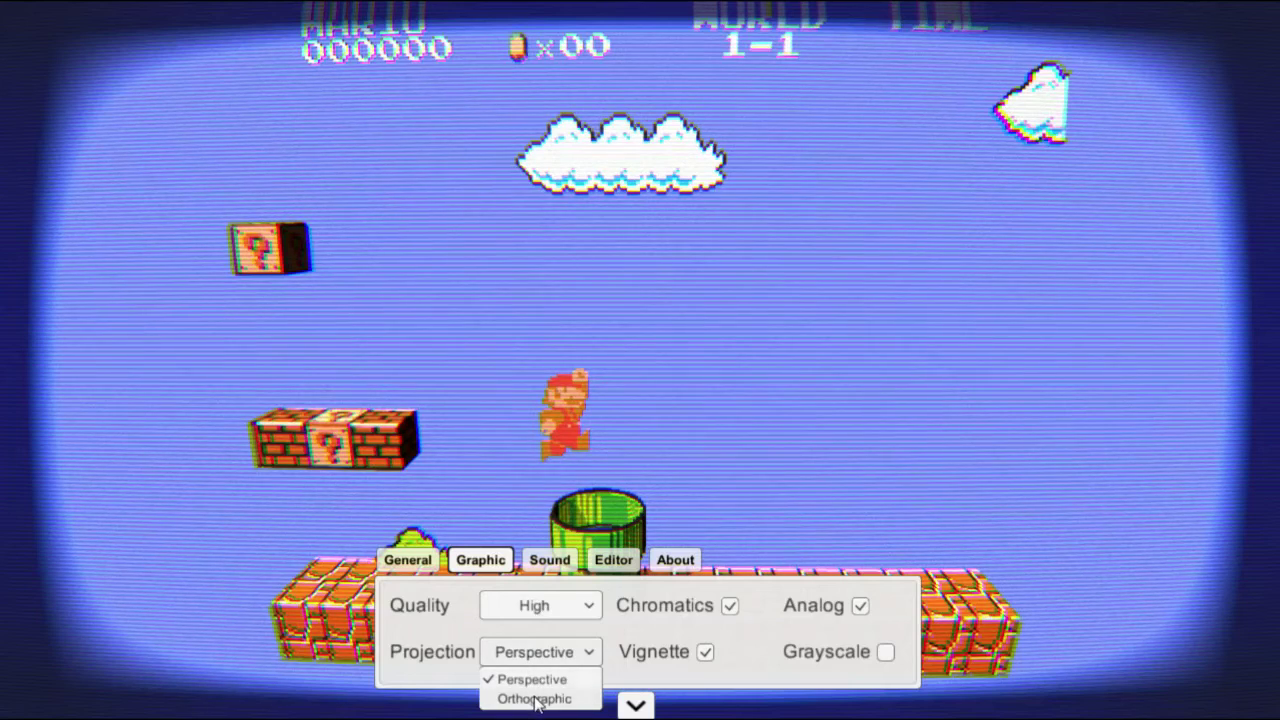
click(531, 694)
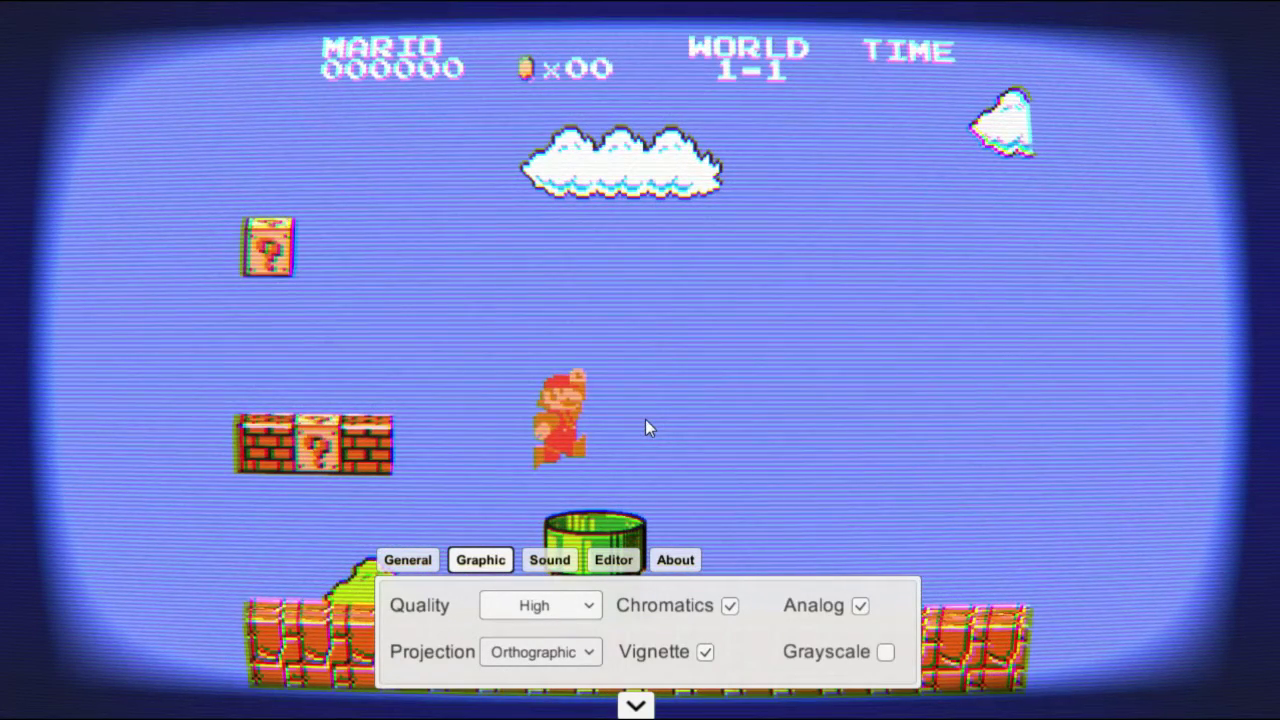
click(670, 562)
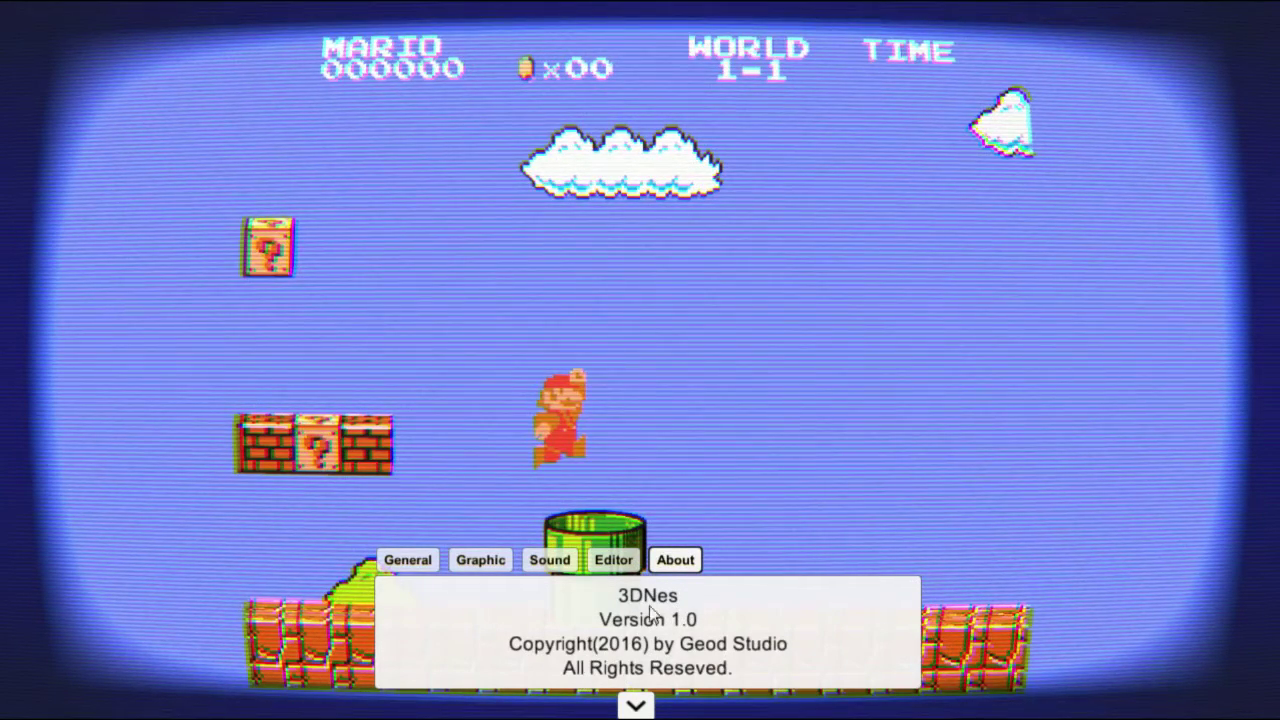
Hide the settings, start a new game and grab the mushroom from the question block.
click(636, 707)
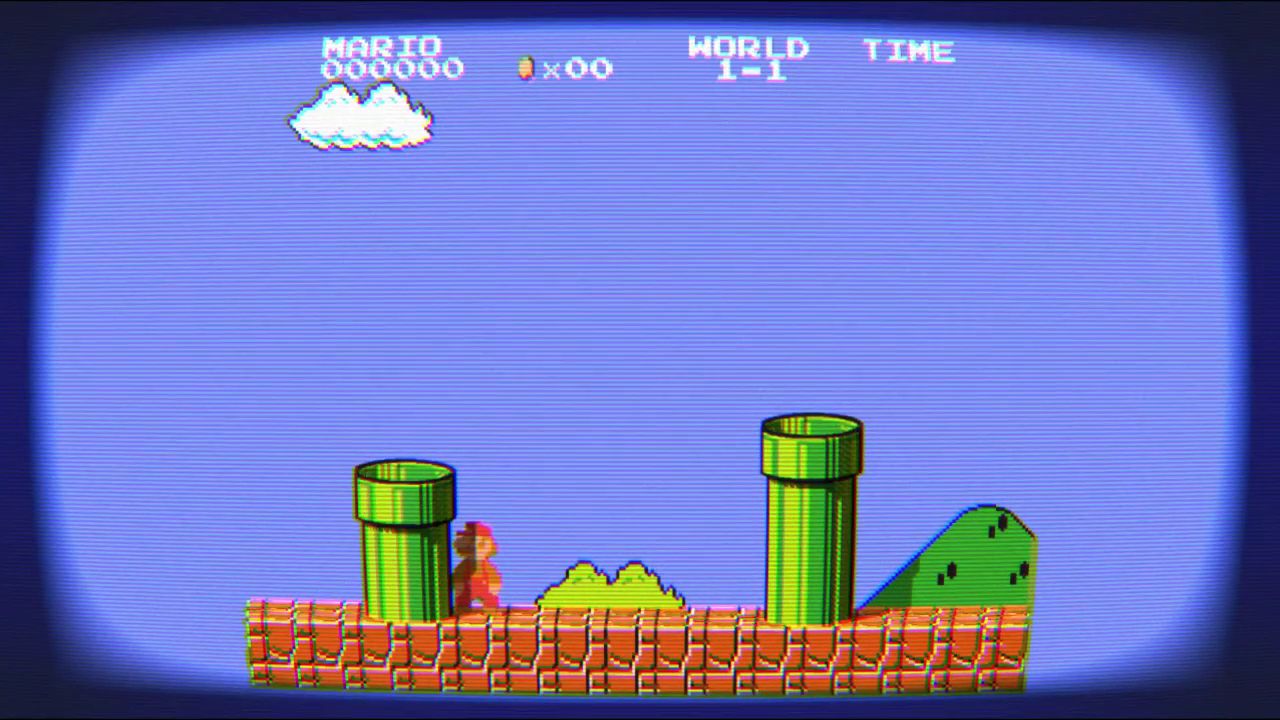
key(Return)
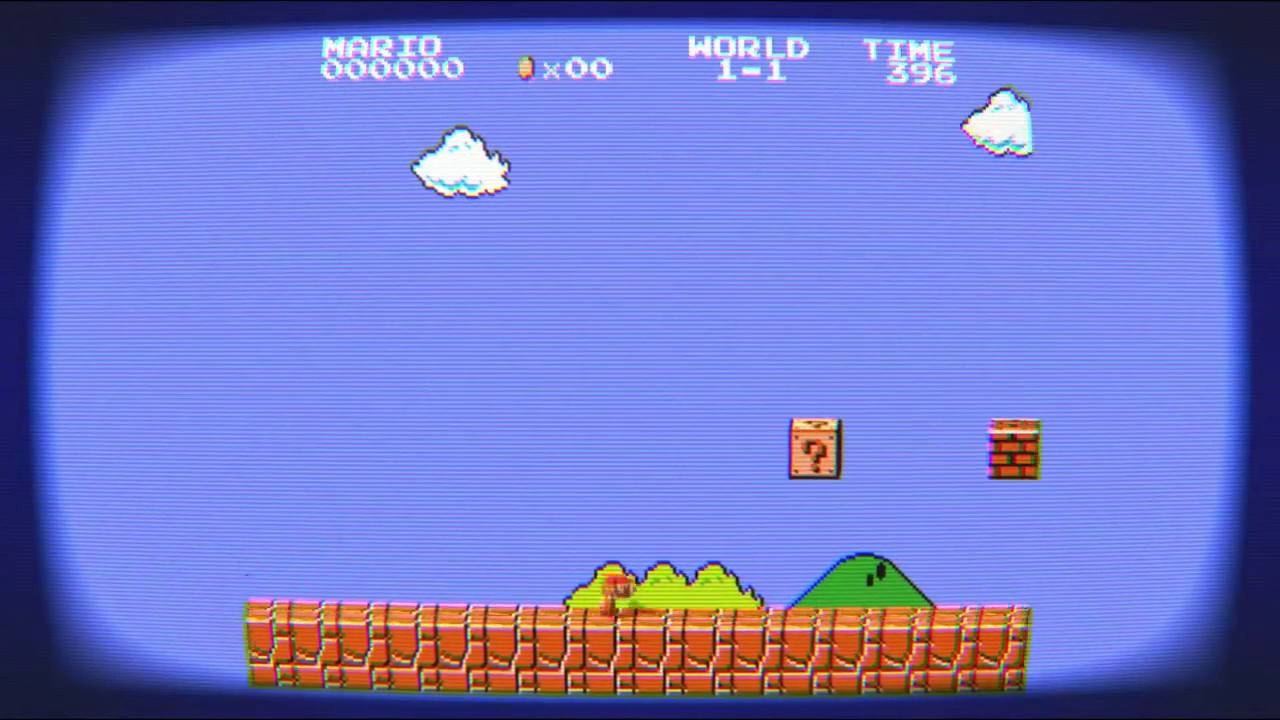
key(space)
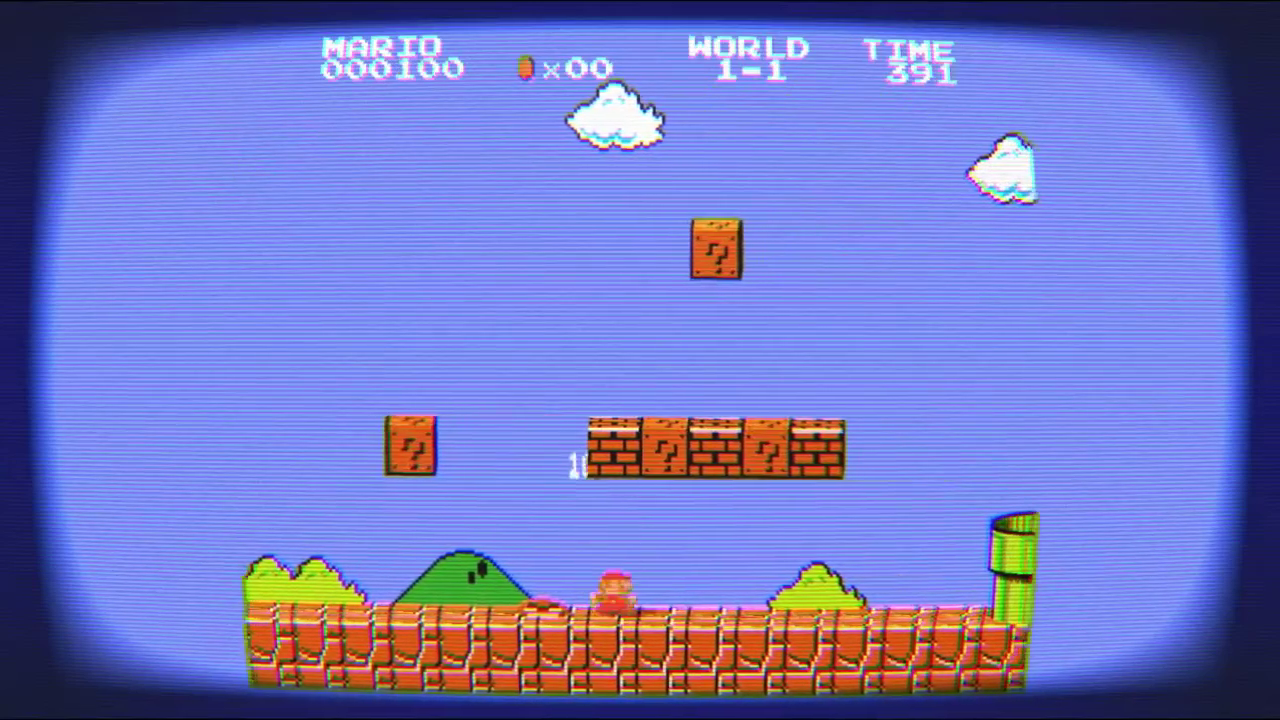
key(space)
key(space)
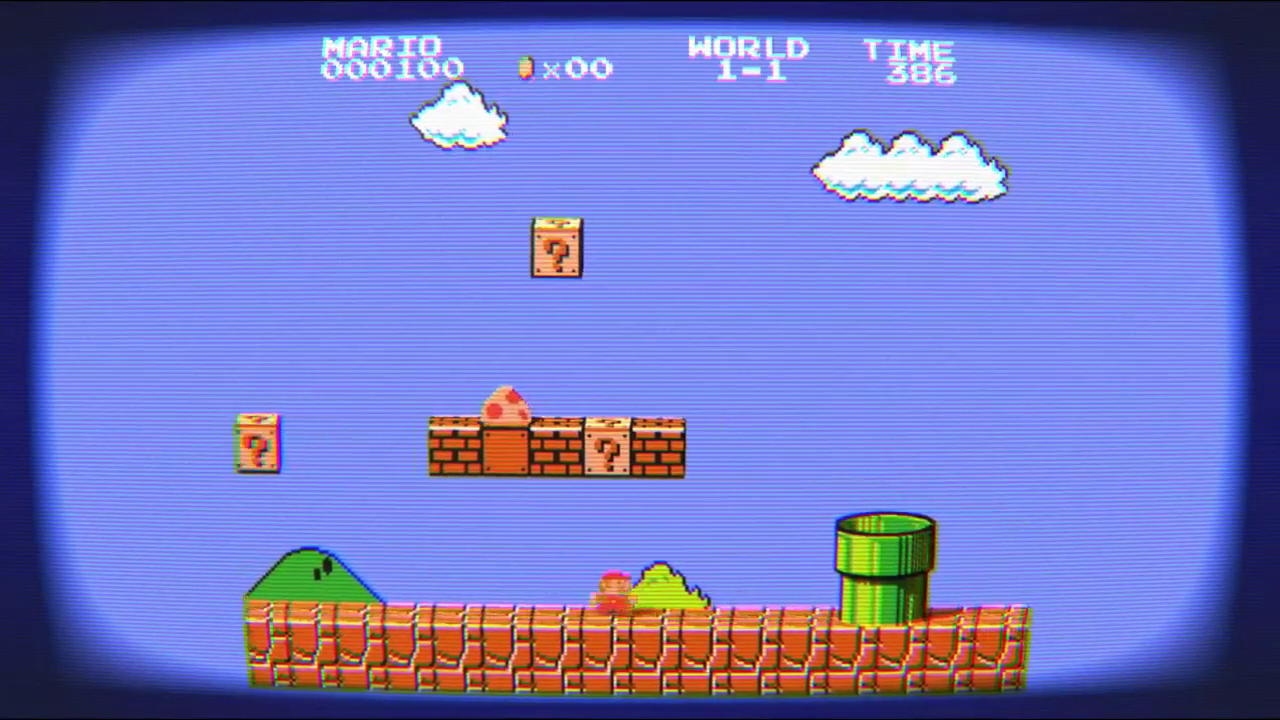
key(space)
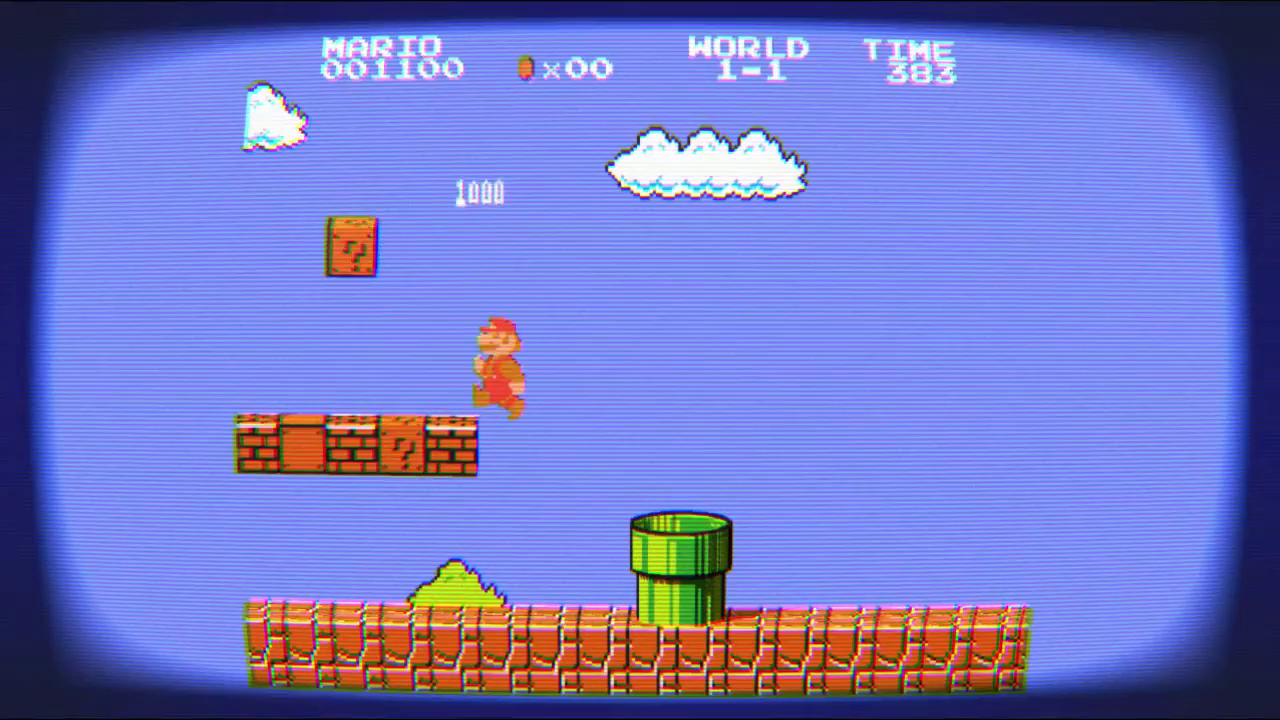
key(Right)
key(space)
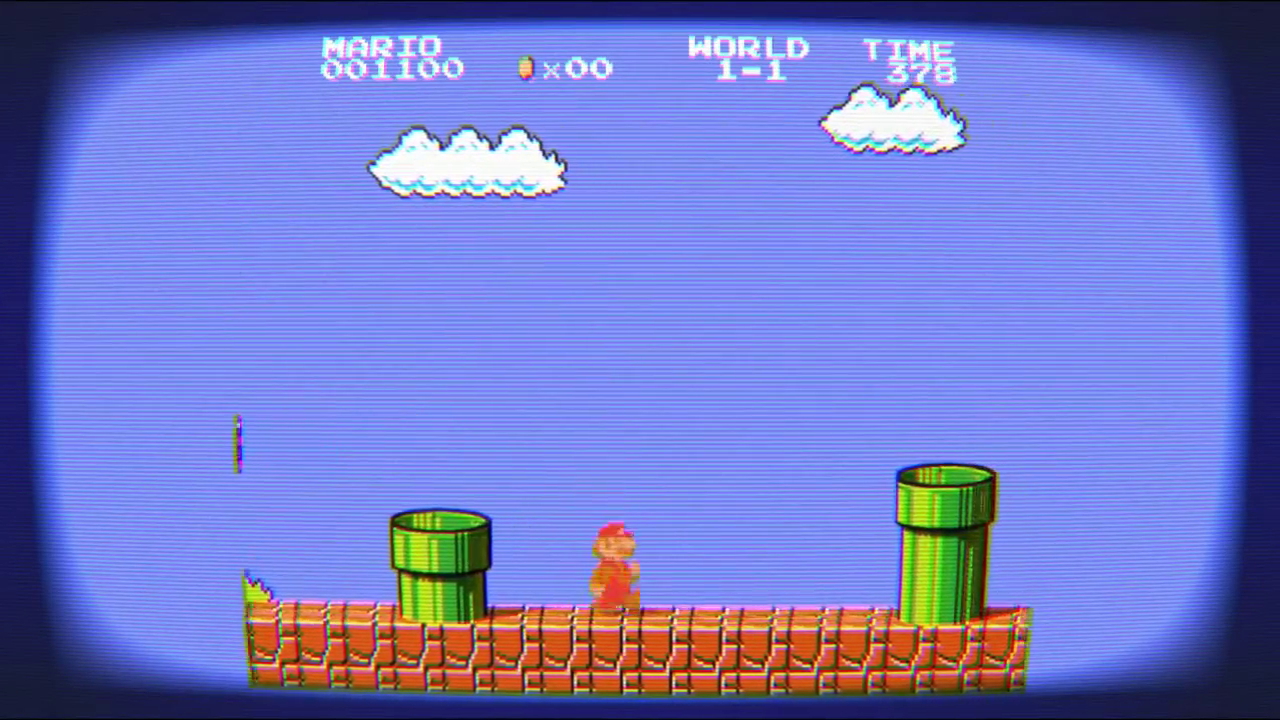
Leap the pipes, collect coins through the coin-room pipe, and climb the staircase.
key(space)
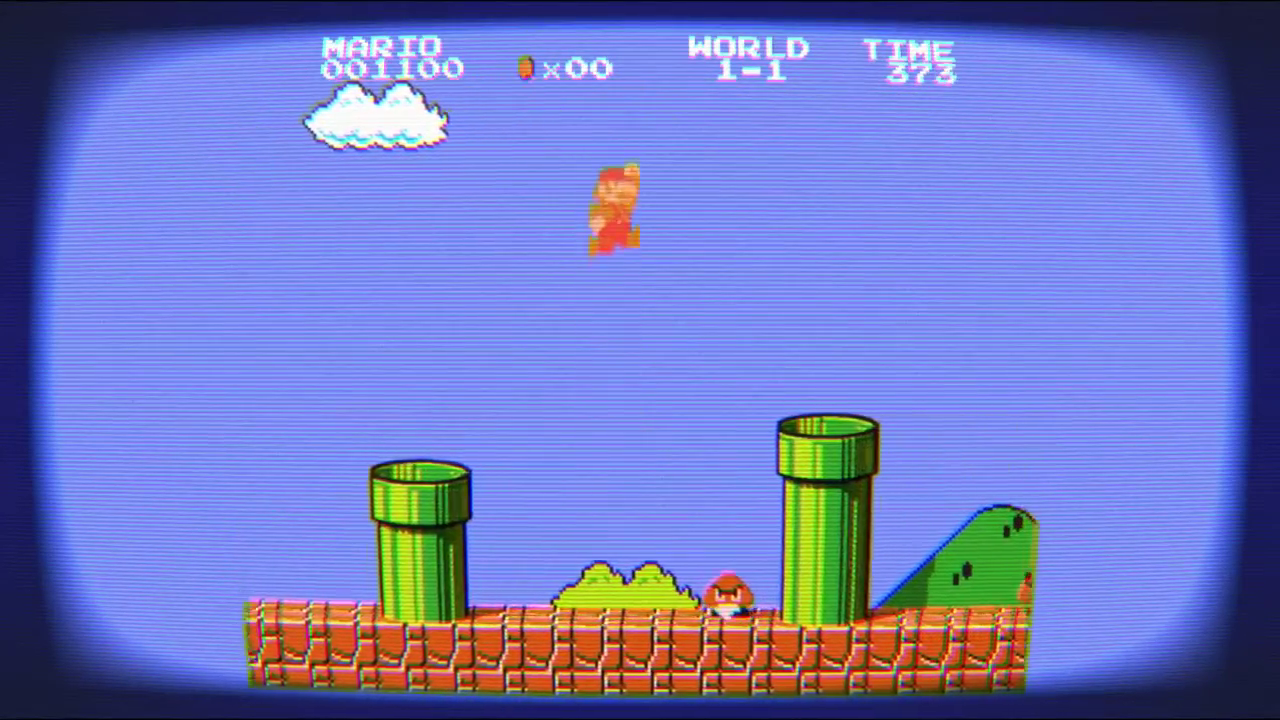
key(space)
key(space)
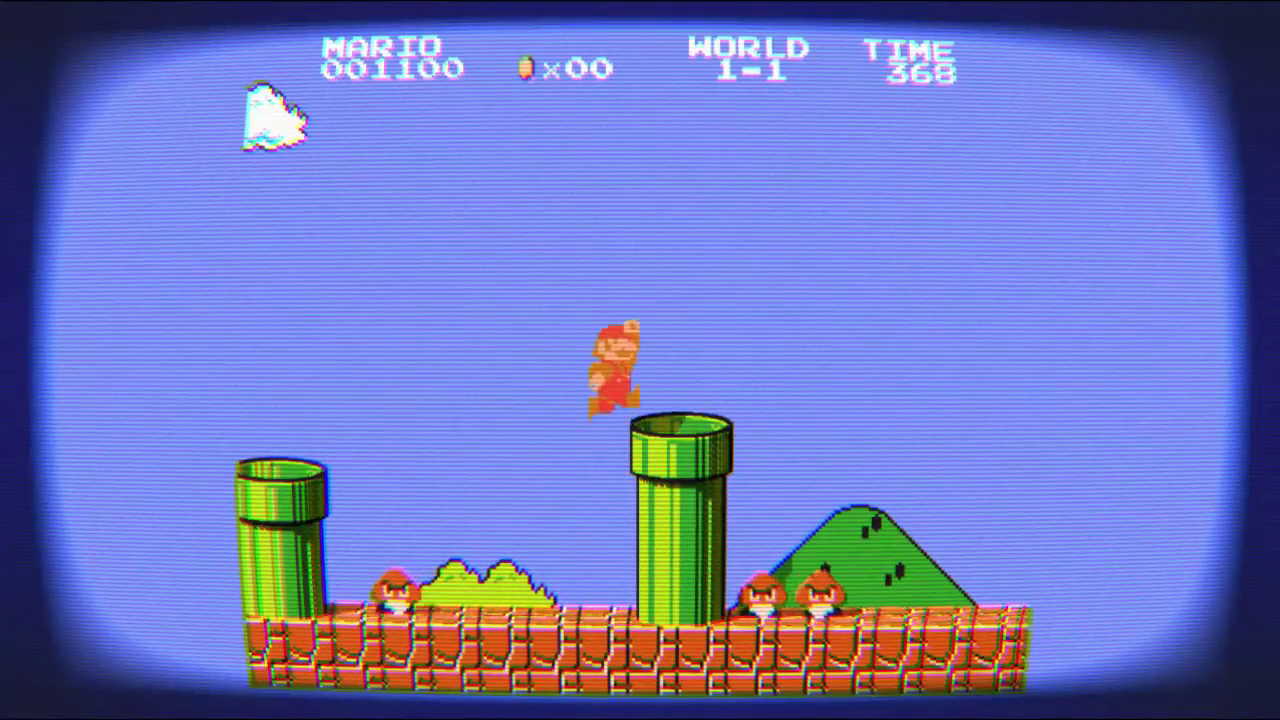
key(space)
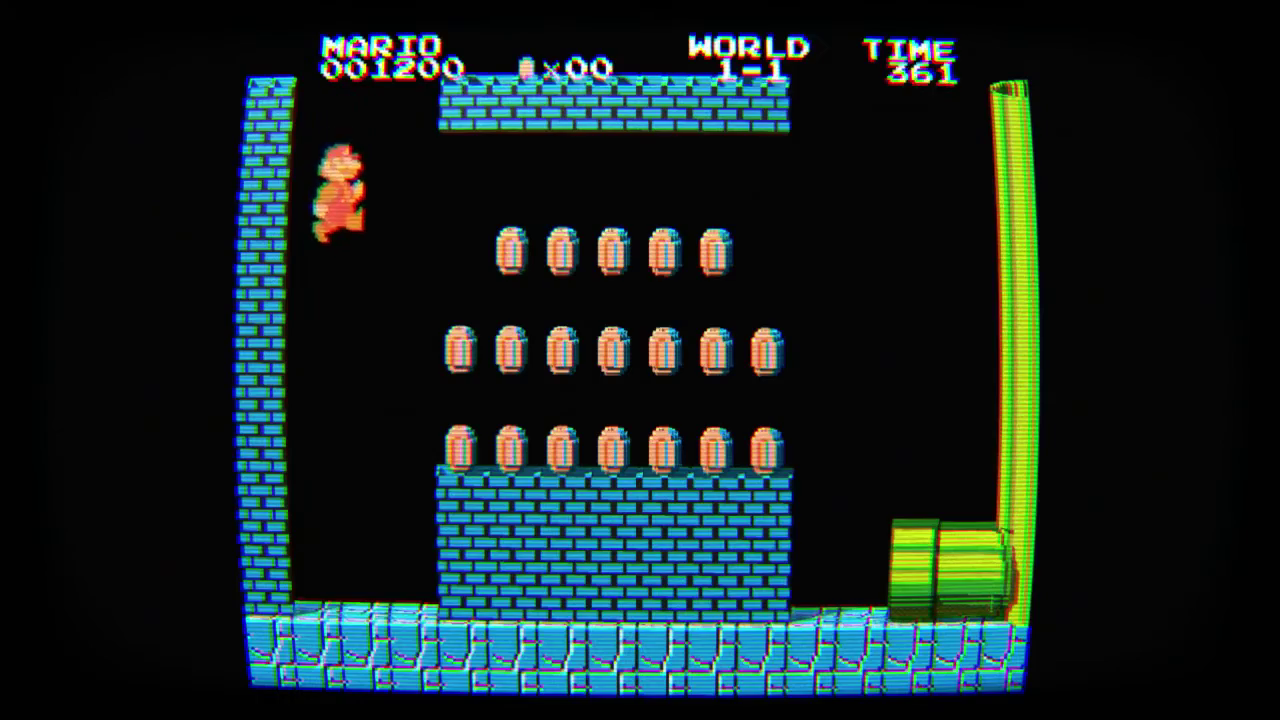
key(space)
key(Right)
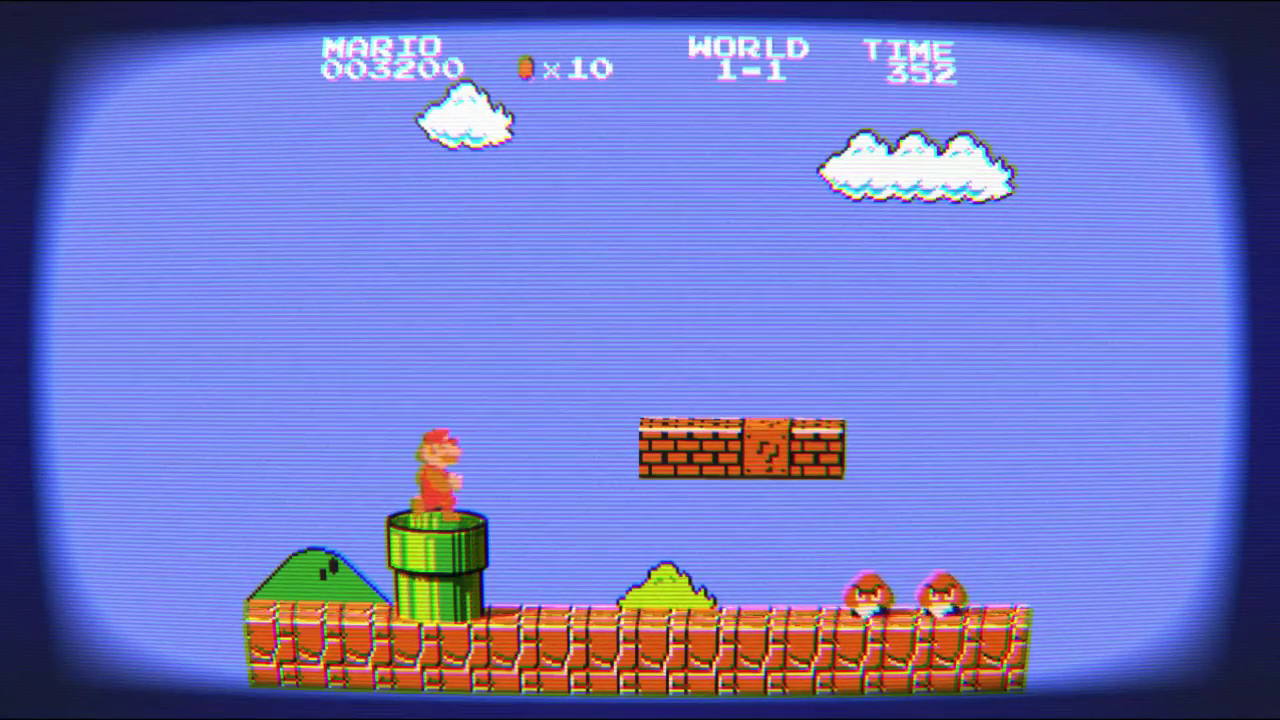
key(x)
key(Right)
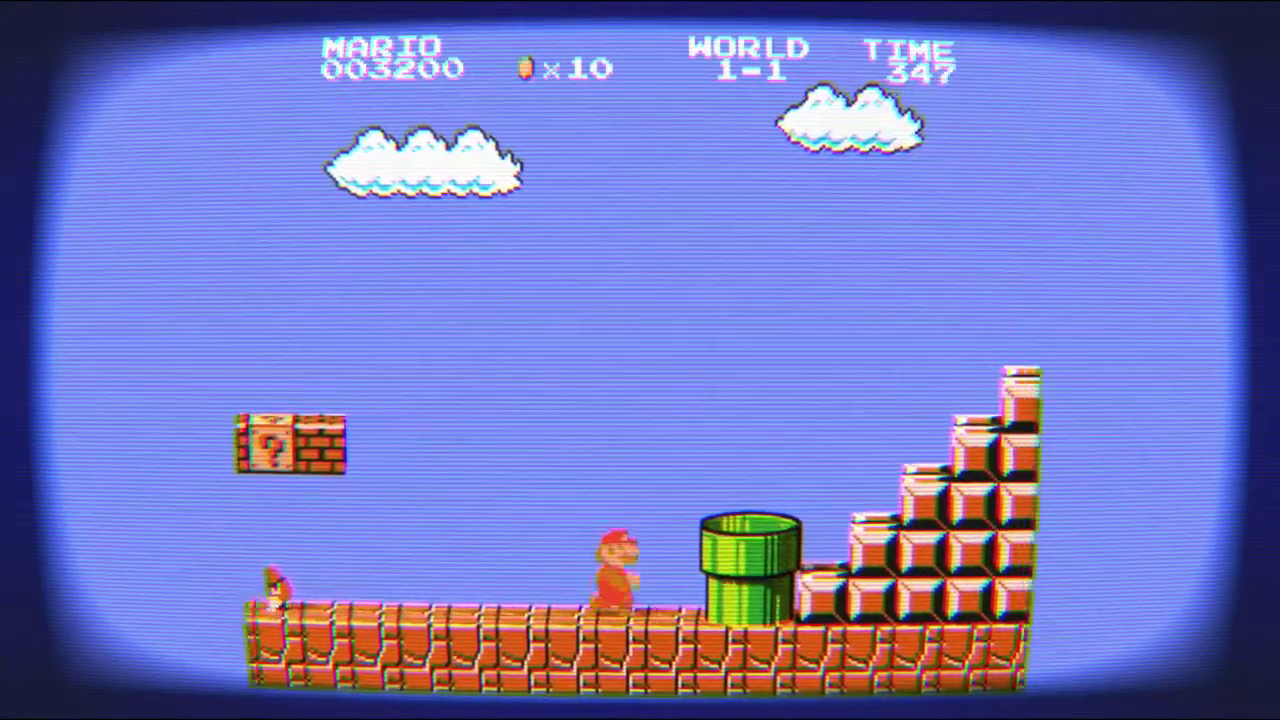
key(x)
key(x)
key(x)
key(x)
key(x)
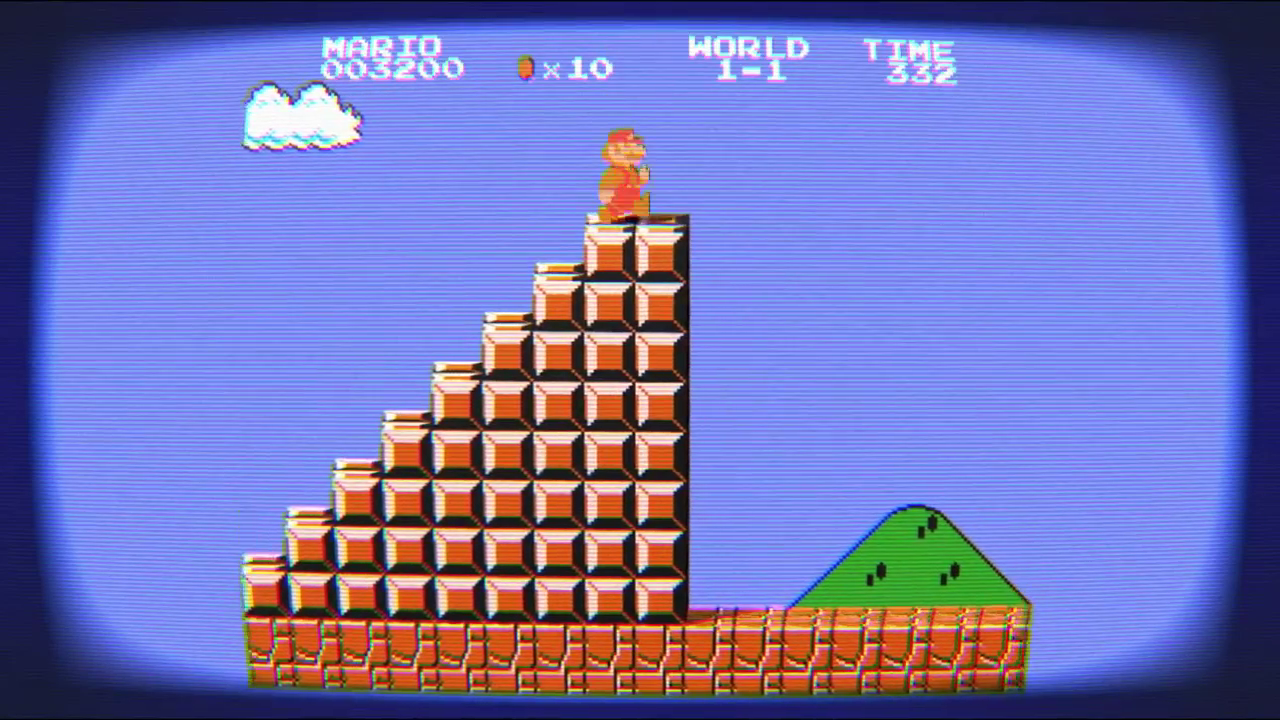
key(x)
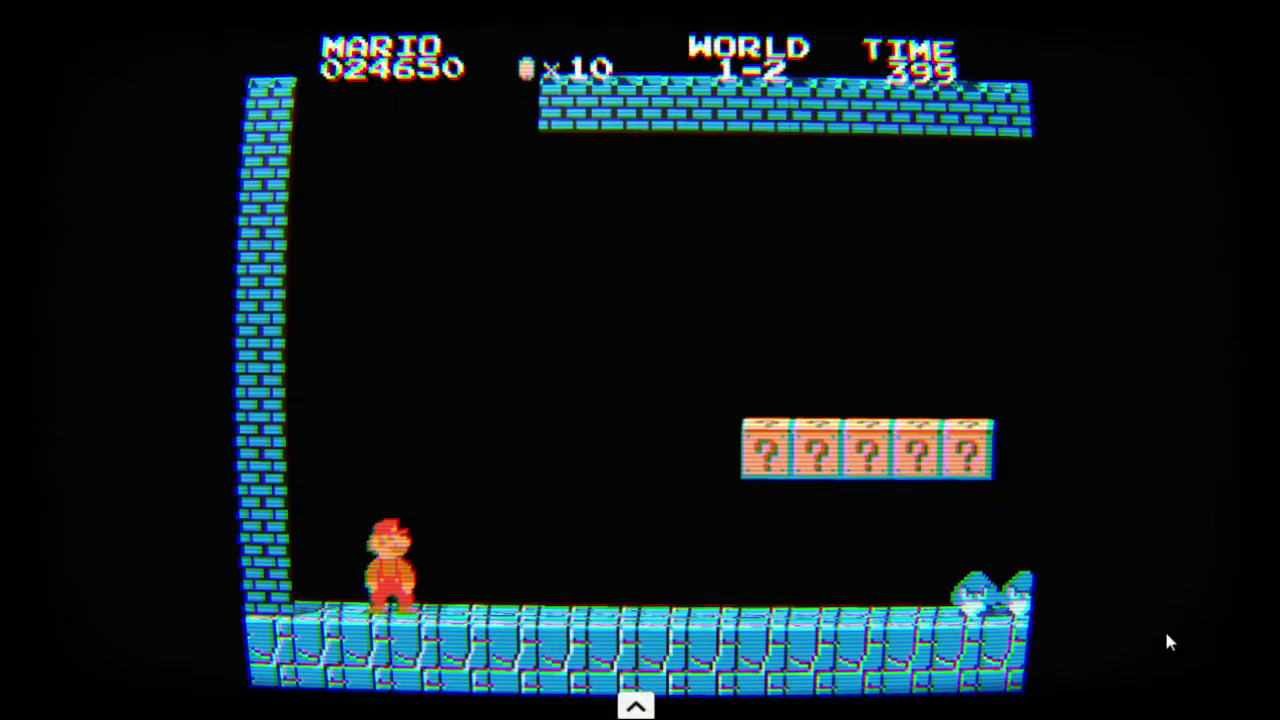
Load the Super Mario Bros. 3 (USA) .nes ROM from the Roms folder.
click(636, 704)
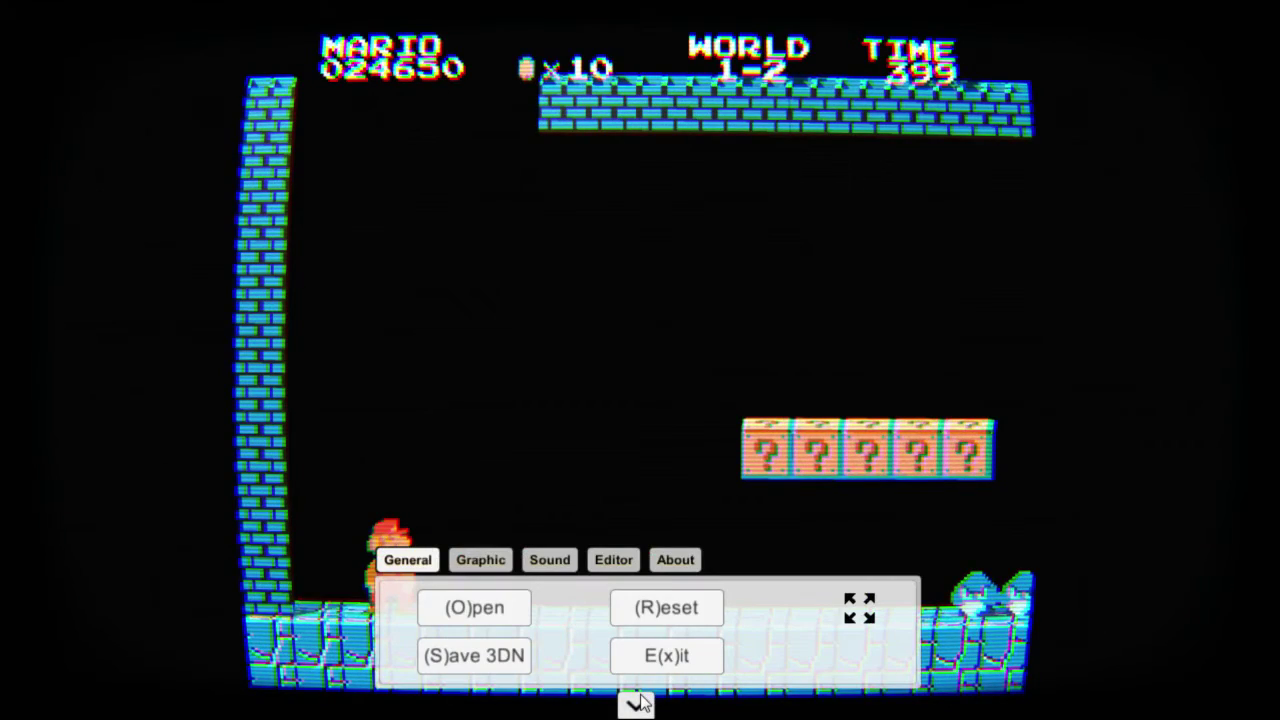
click(502, 612)
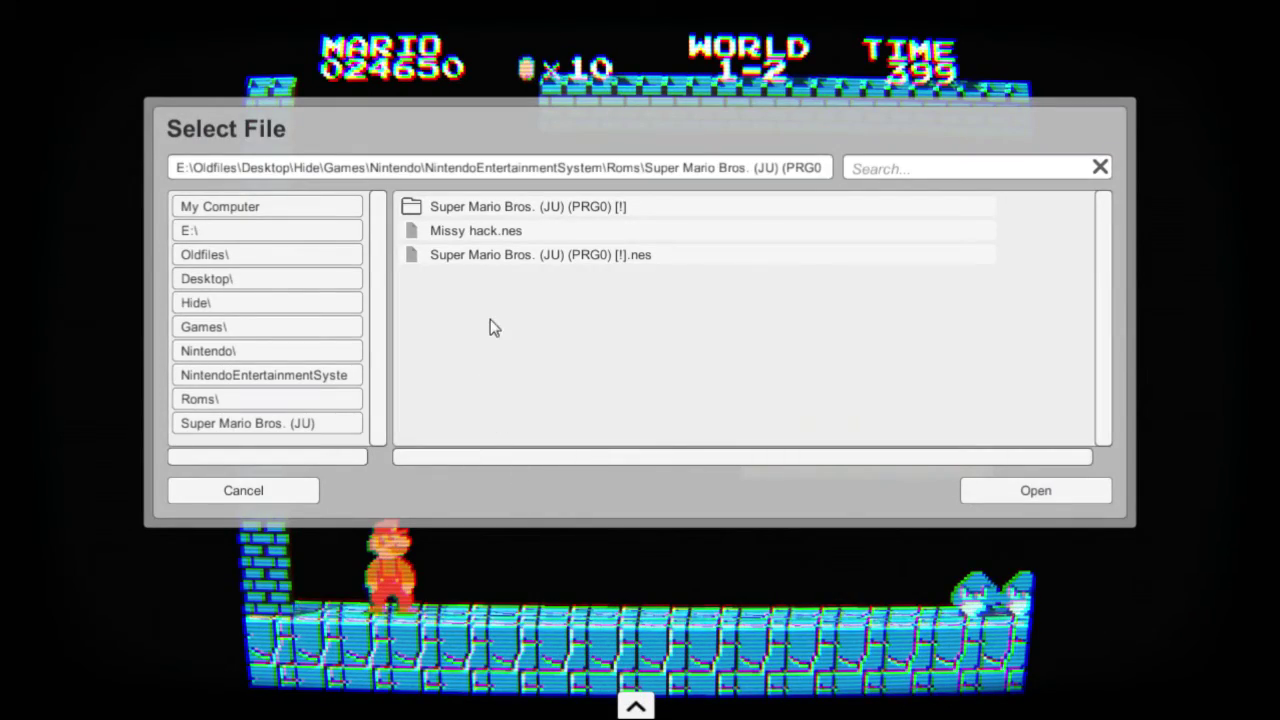
click(268, 400)
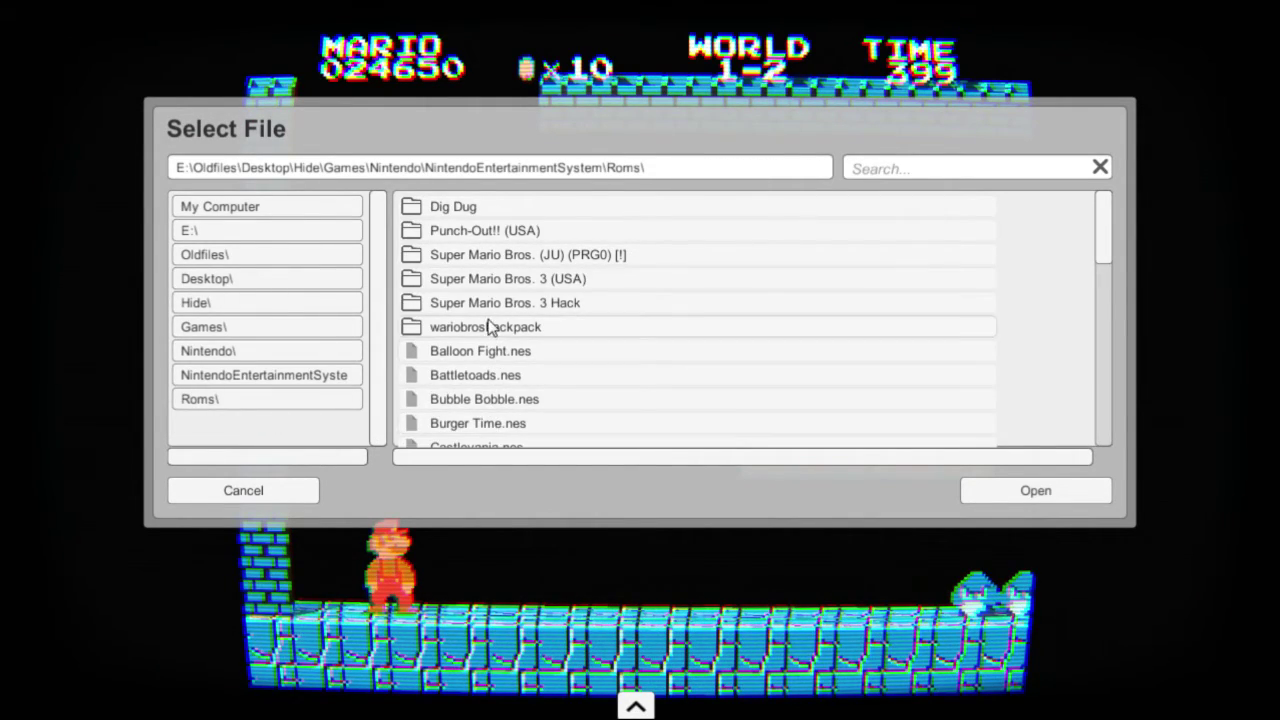
double_click(499, 280)
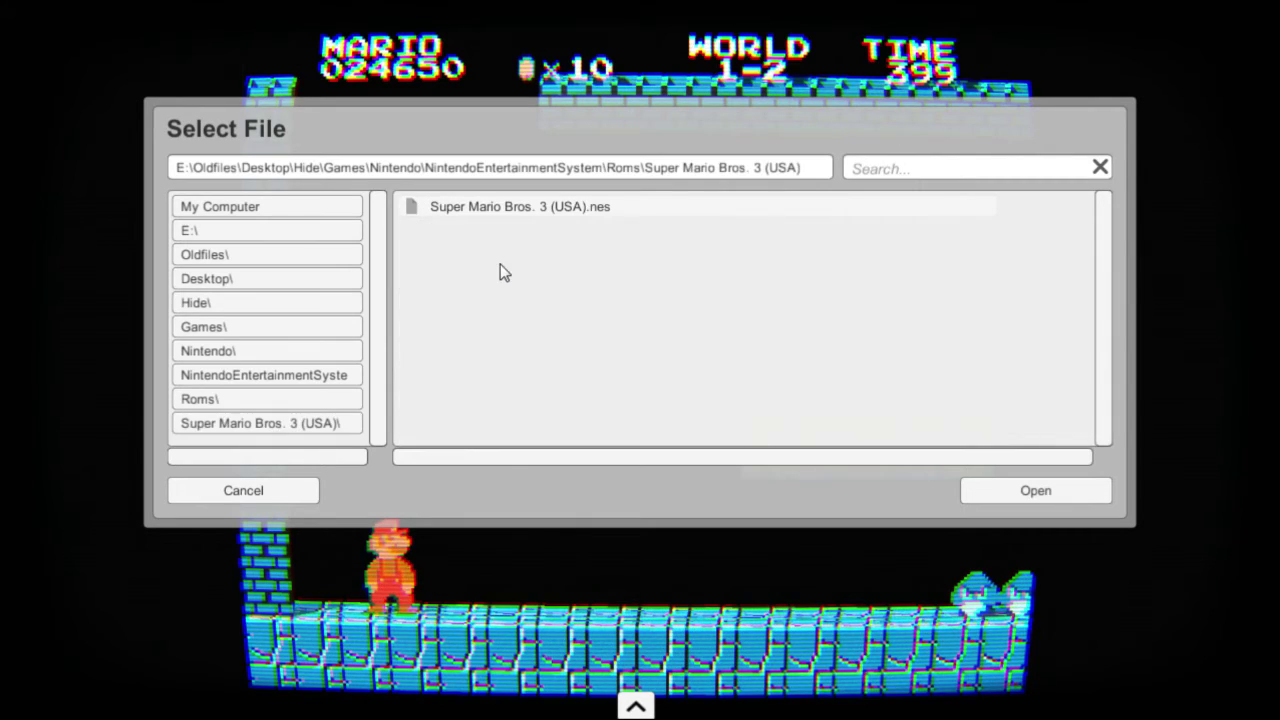
double_click(507, 207)
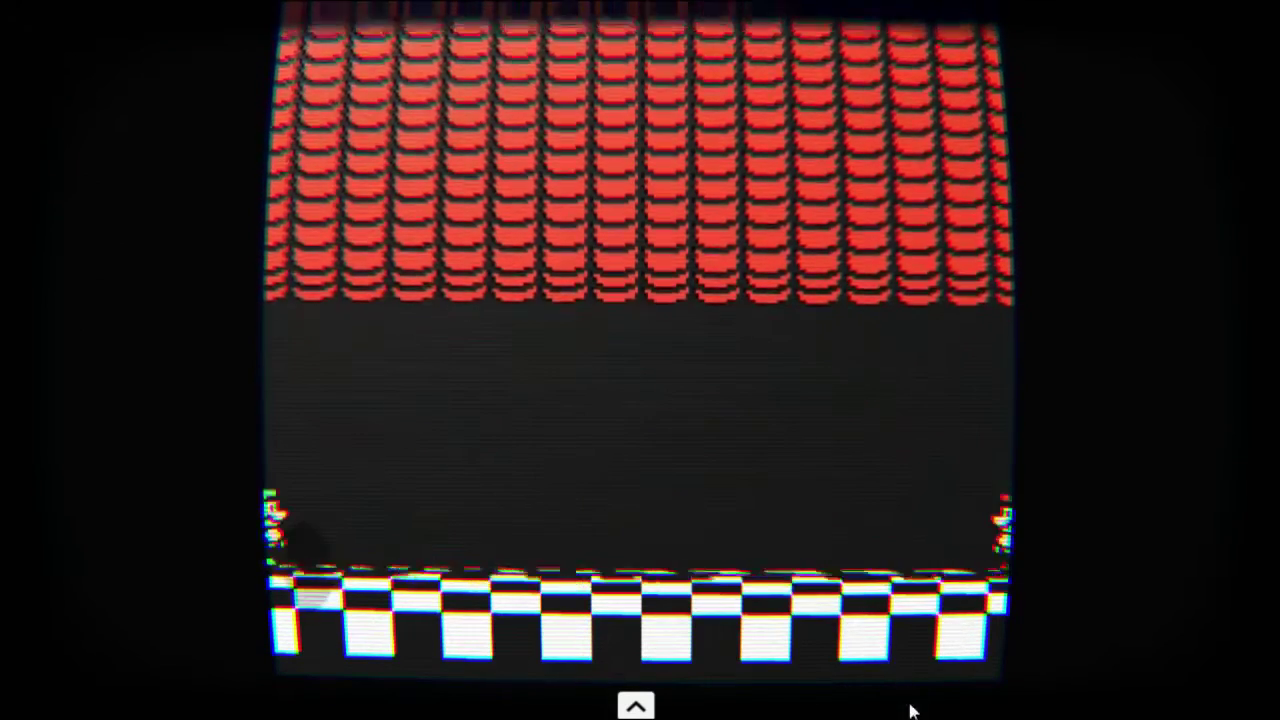
In the Graphic settings, set Projection to Perspective and turn off Vignette, Chromatics and Analog.
click(638, 706)
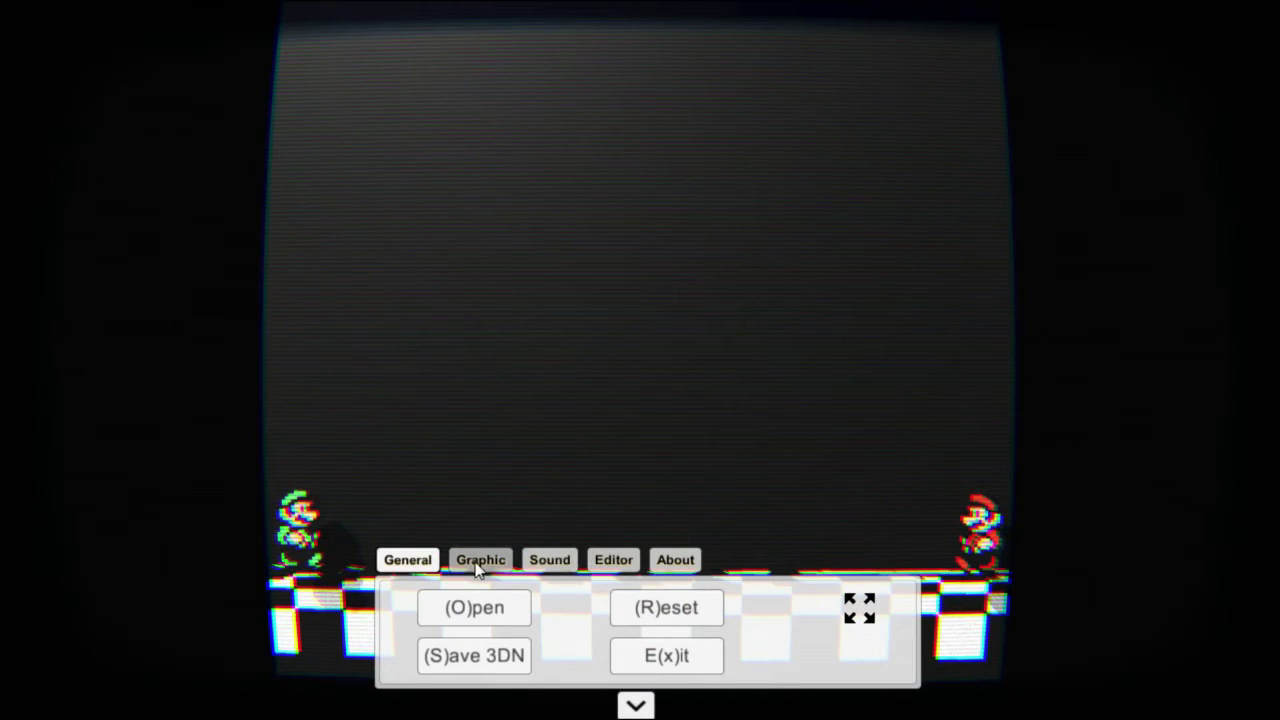
click(478, 563)
click(542, 652)
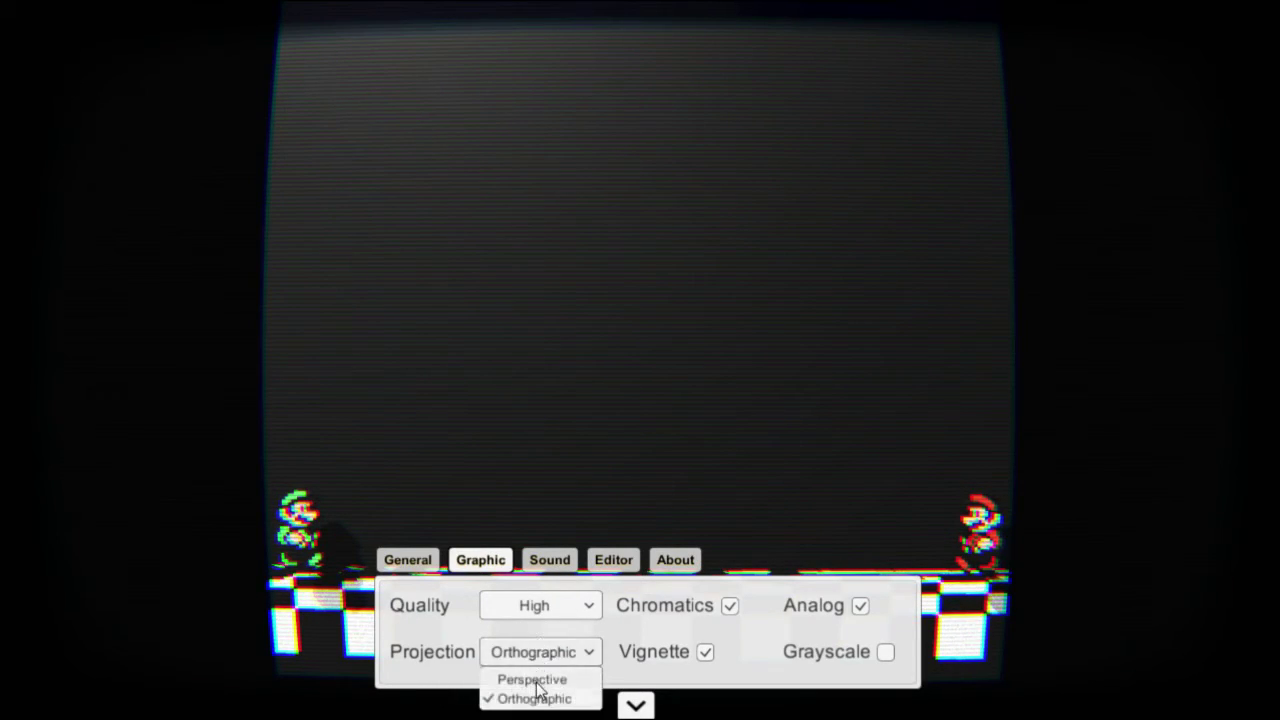
click(535, 680)
click(702, 654)
click(729, 606)
click(860, 606)
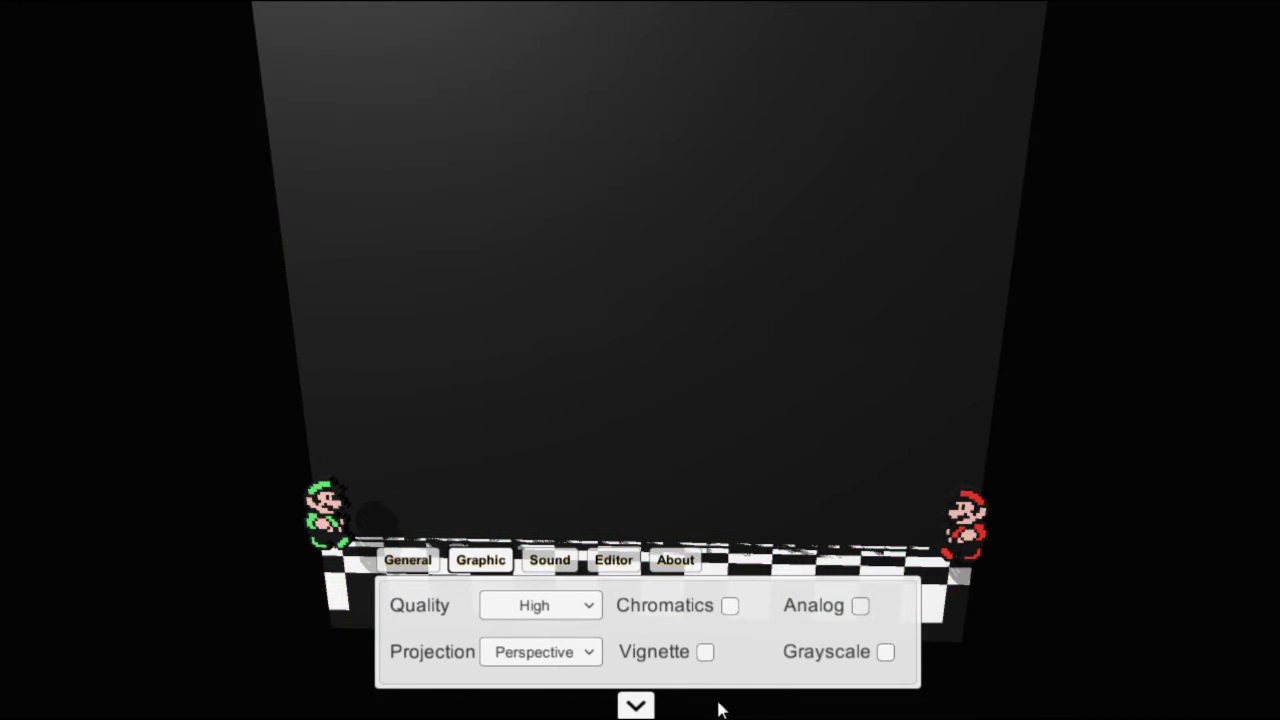
click(636, 706)
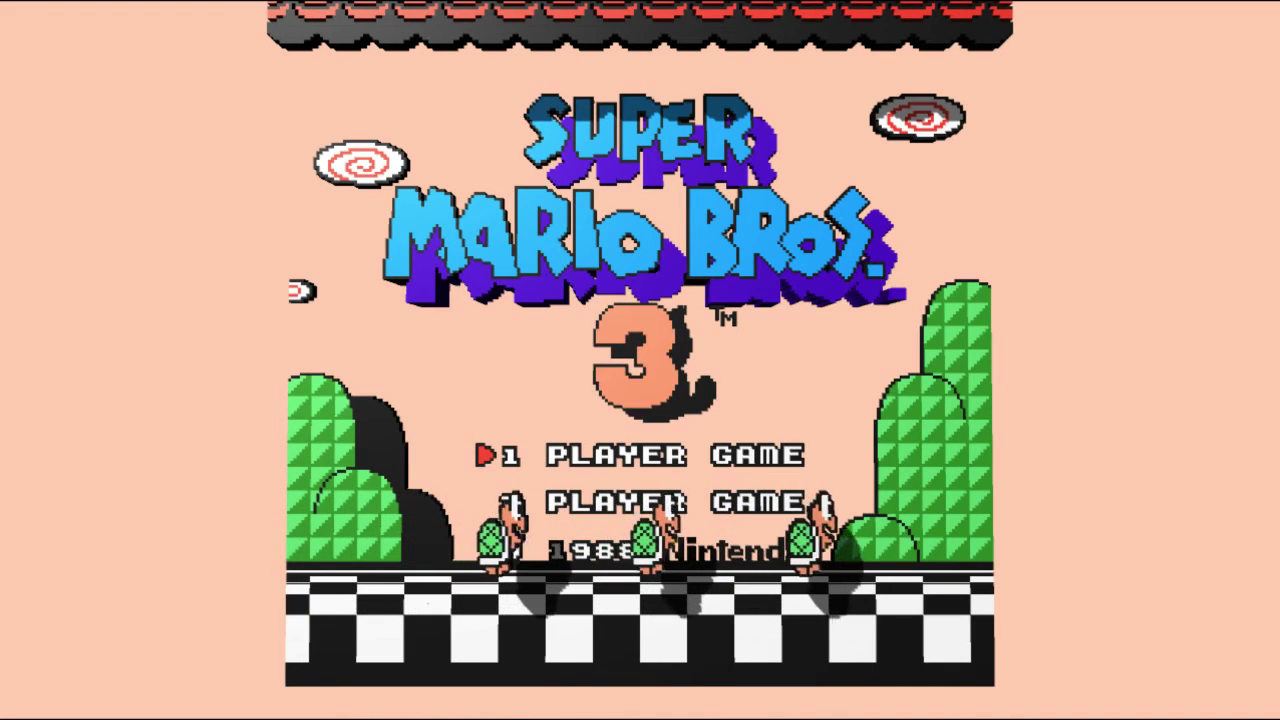
Start the game and walk Mario to Level 1 on the World 1 map to enter it.
key(Return)
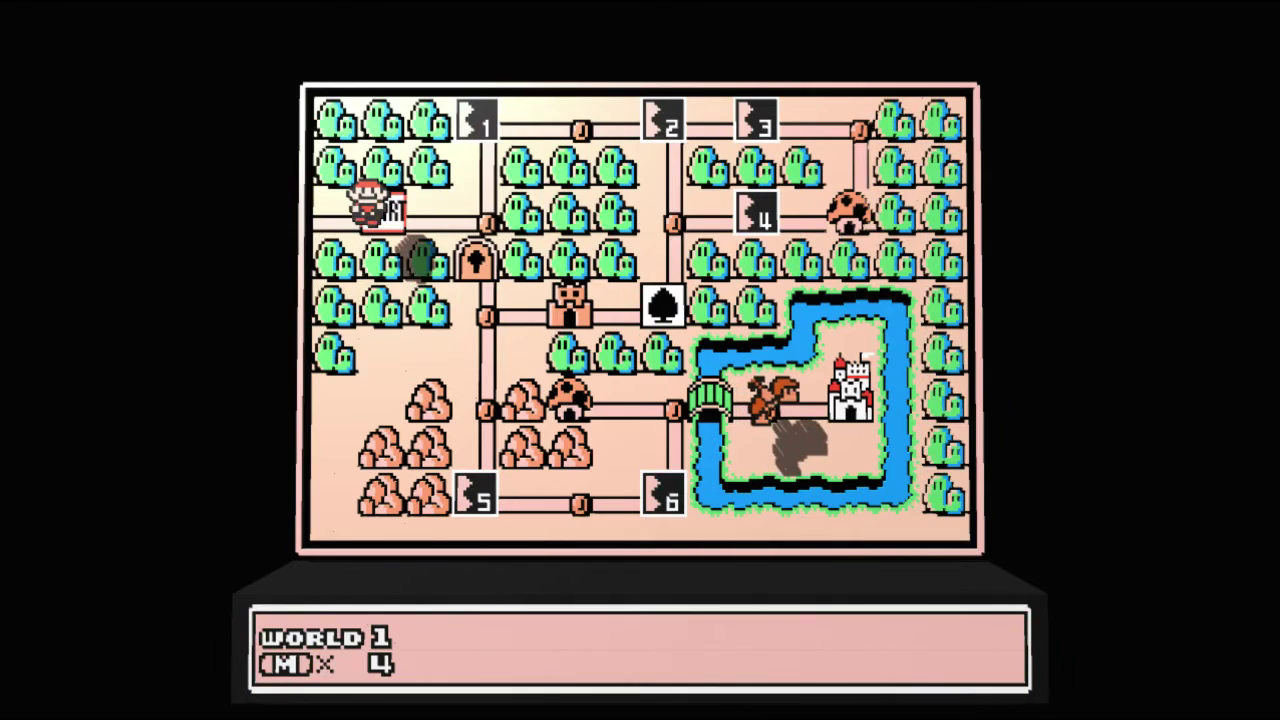
key(Right)
key(Up)
key(x)
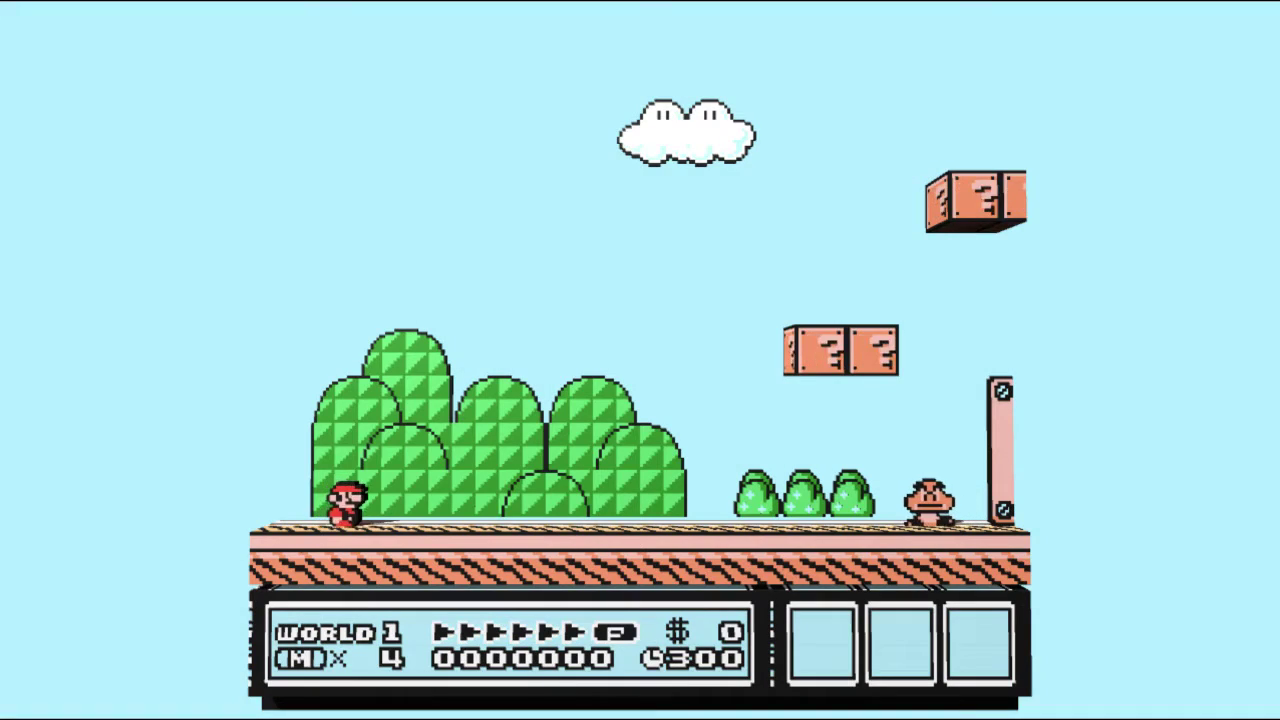
Run right onto the pink block and hit the question block to release a mushroom.
key(Right)
key(x)
key(Right)
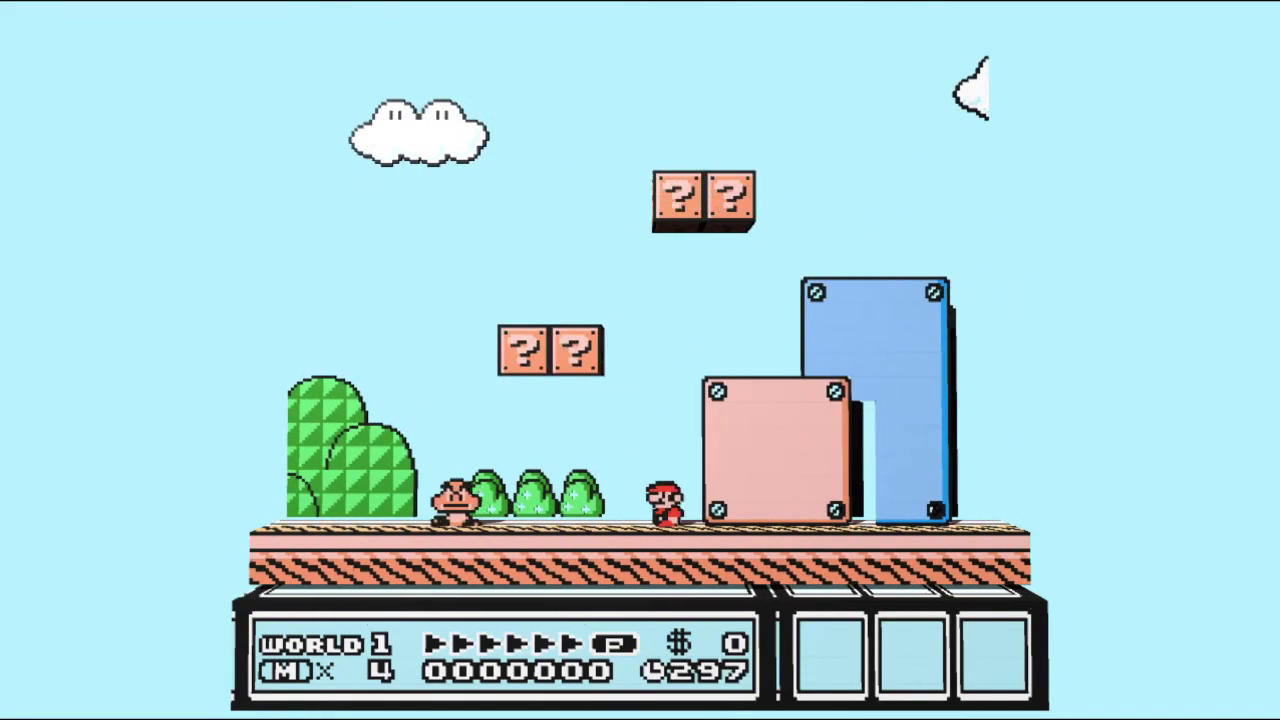
key(x)
key(x)
key(Right)
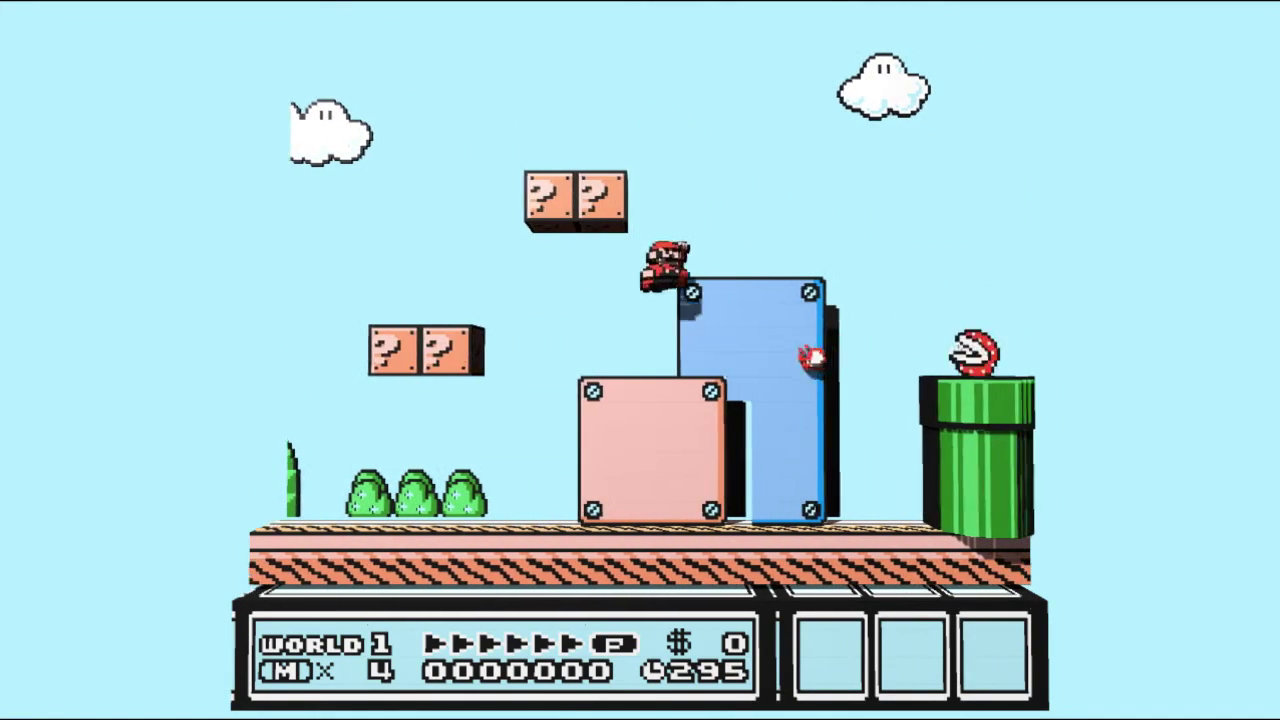
key(x)
key(Left)
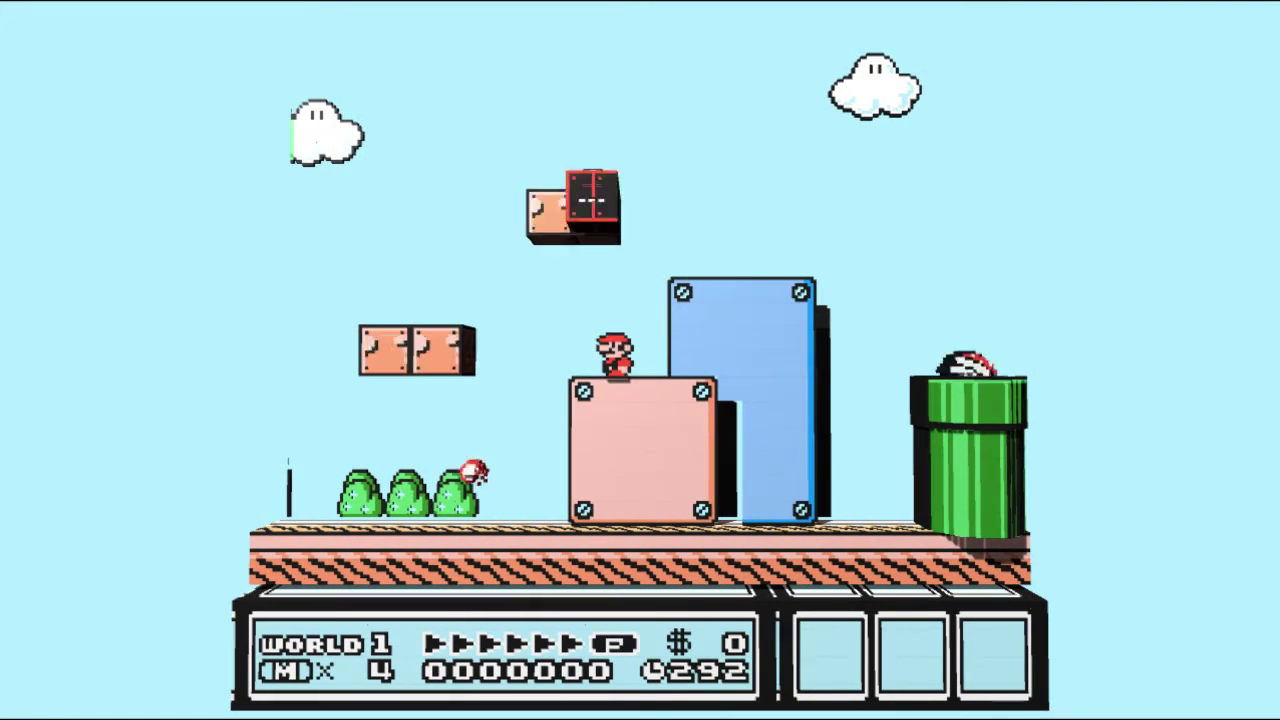
key(Left)
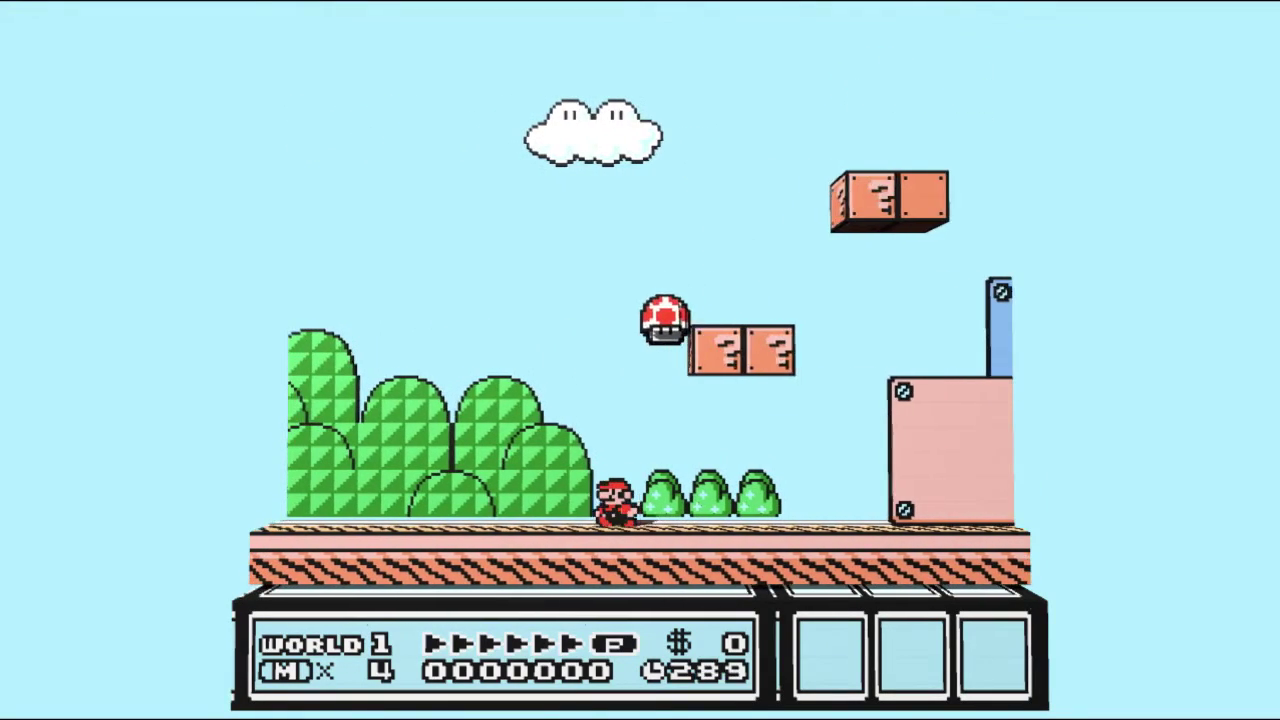
Jump across the pink, blue and green blocks and land crouching on the white block.
key(Right)
key(x)
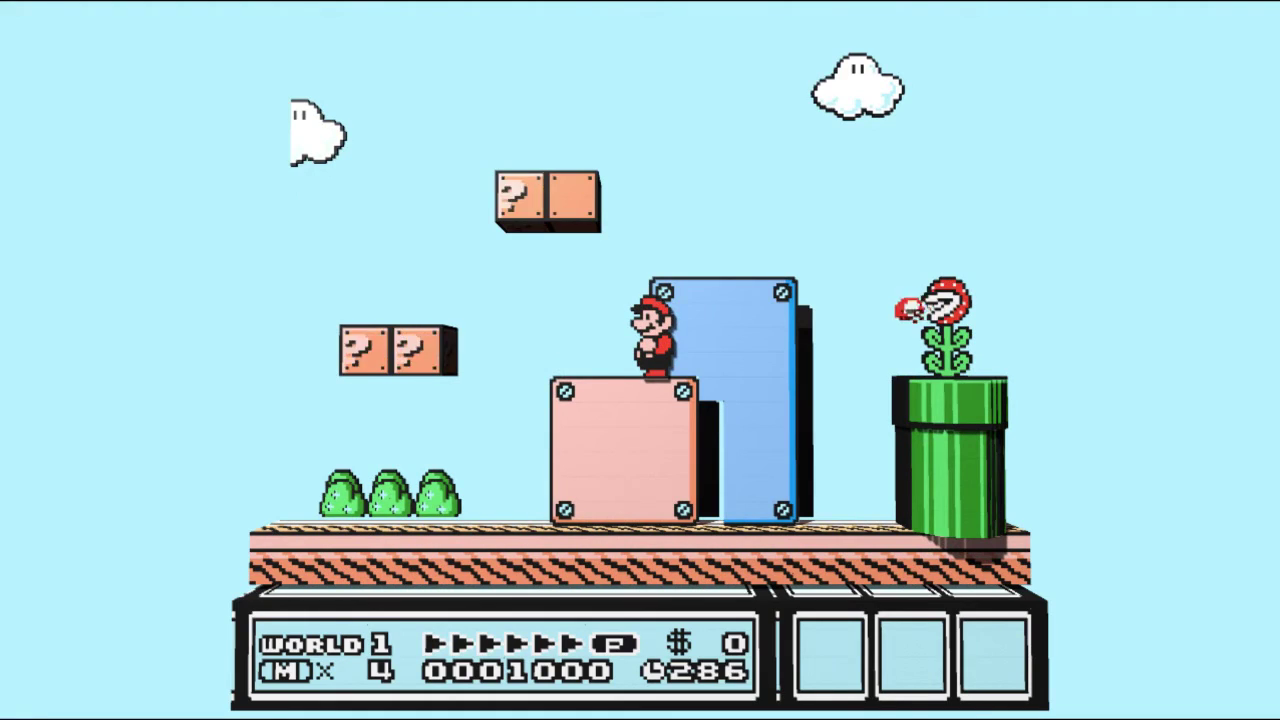
key(x)
key(Right)
key(x)
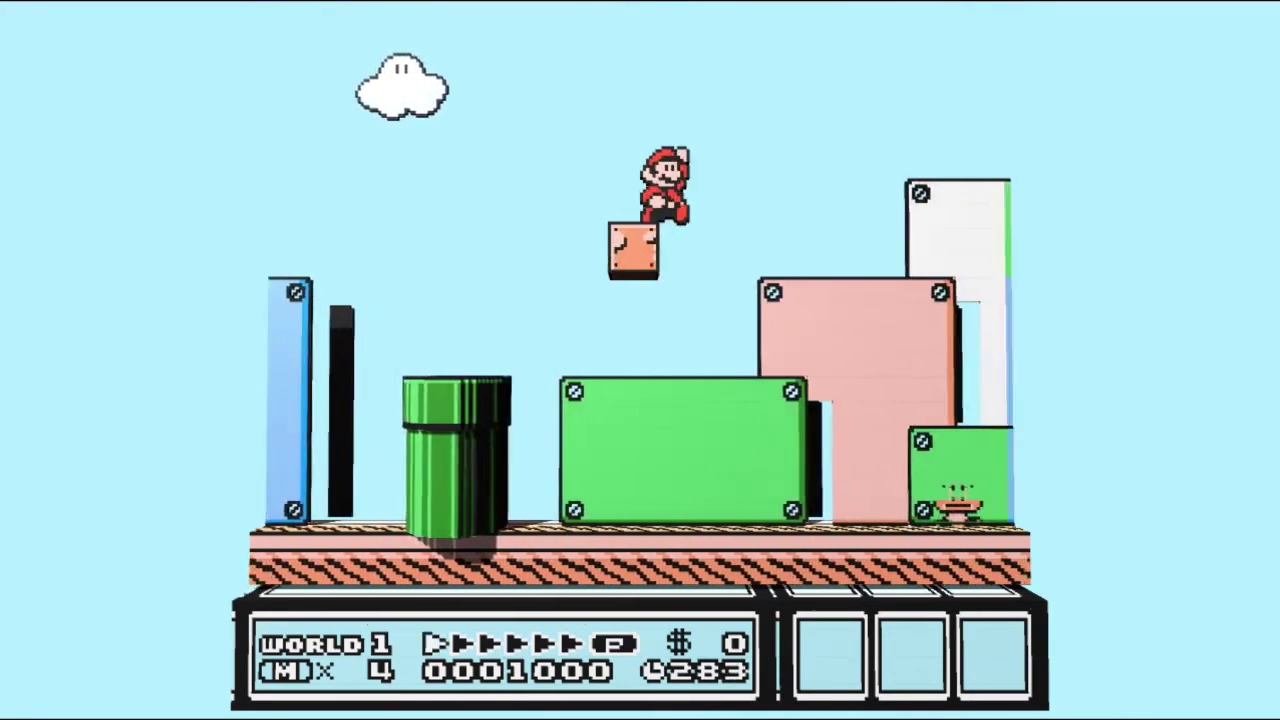
key(Right)
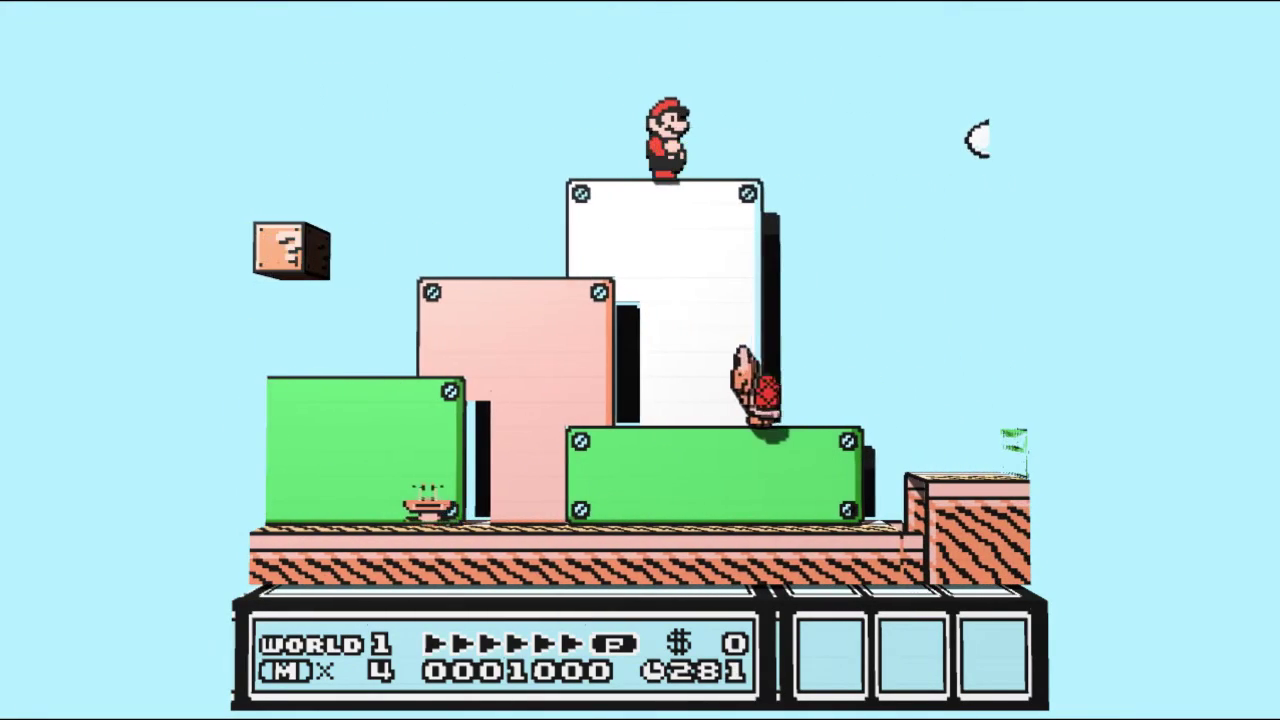
key(Down)
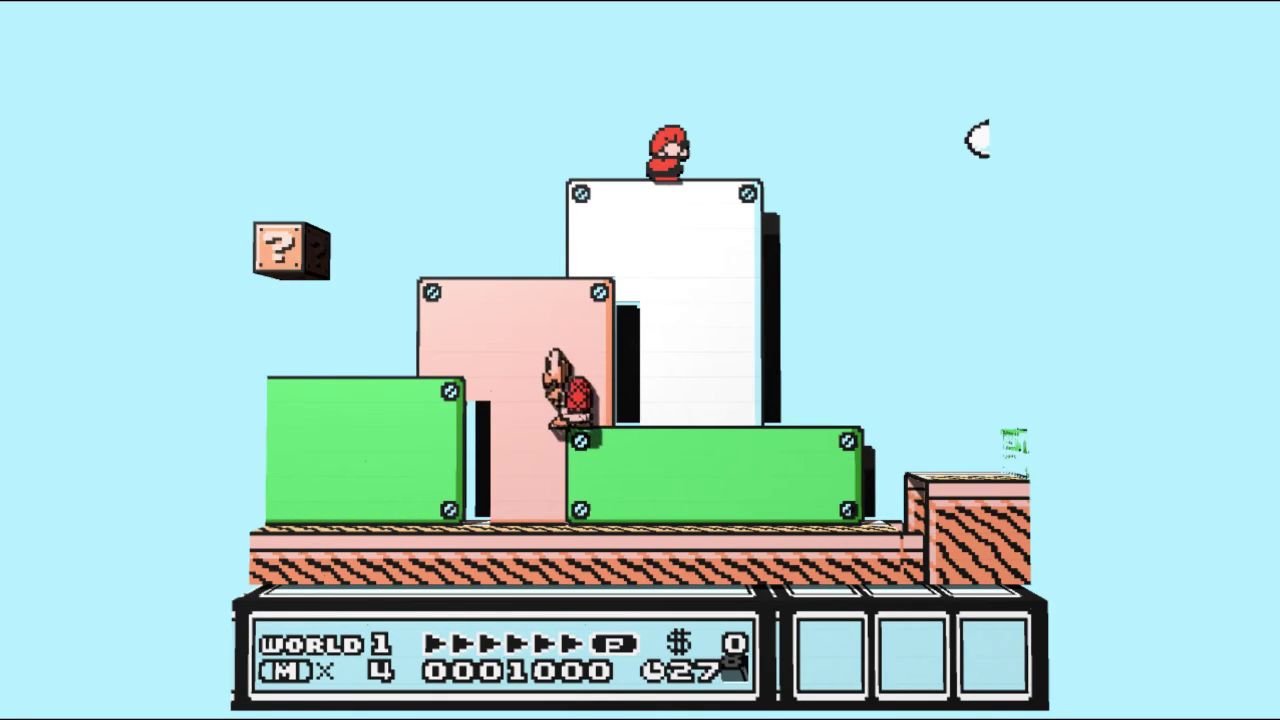